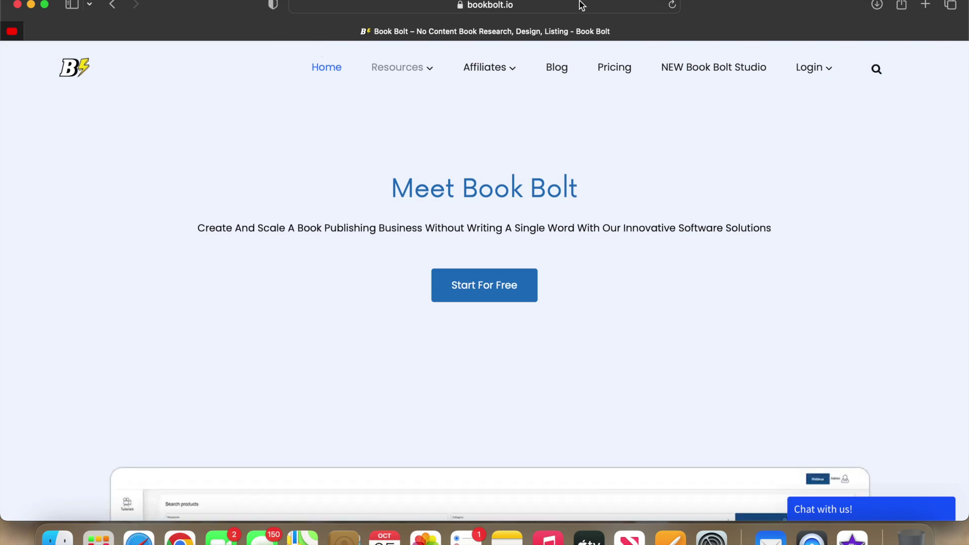
Go to the Book Bolt member area and close the lifetime sale offer.
click(805, 68)
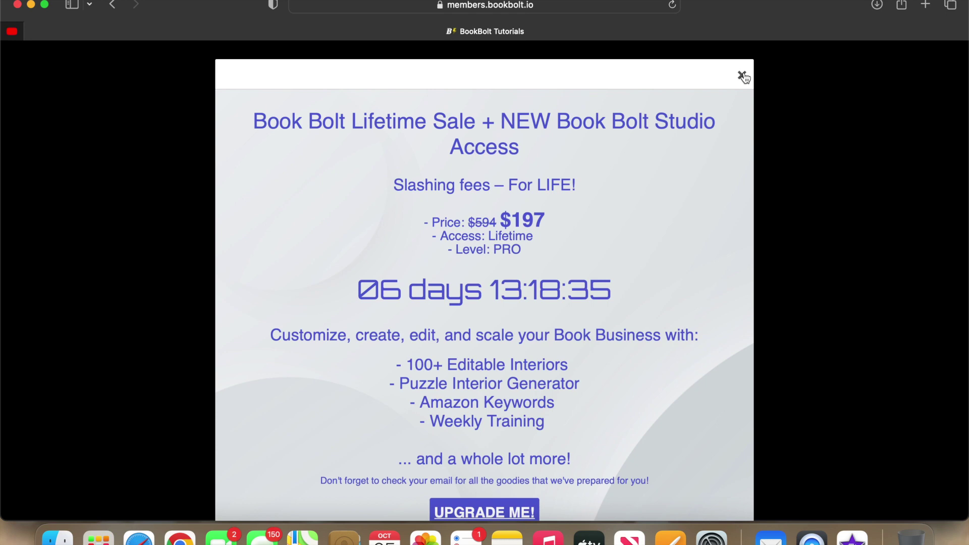
scroll(745, 78, down, 3)
click(746, 78)
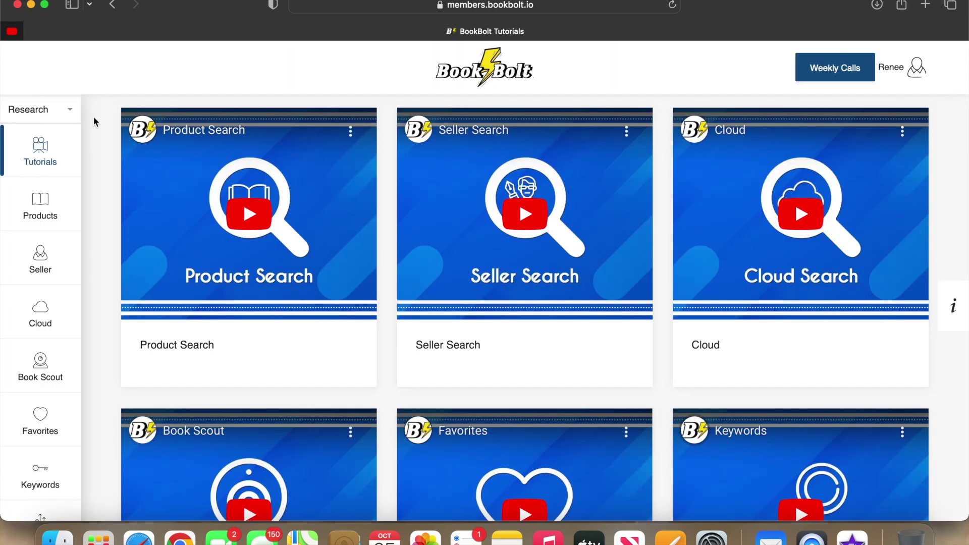
Browse the Tutorials video grid, then go to the Product Search page.
click(70, 111)
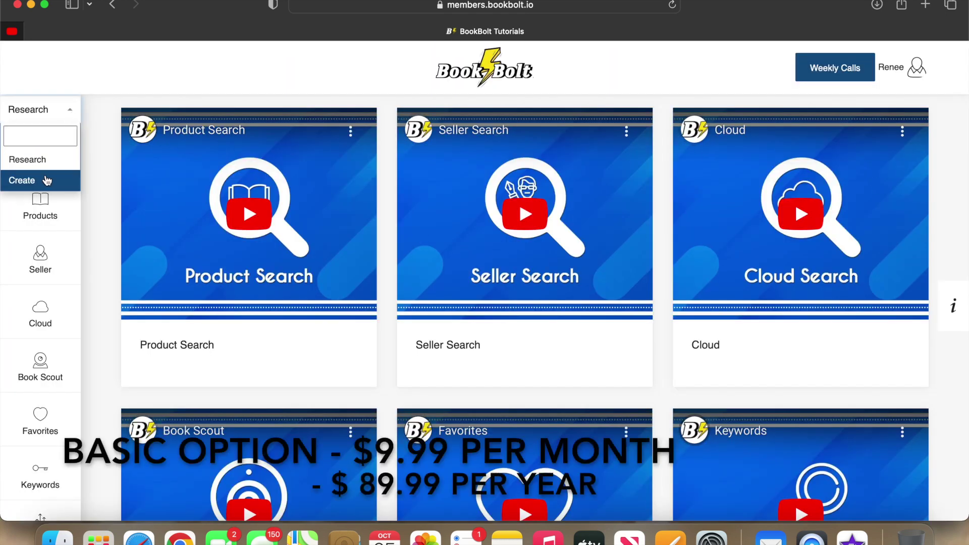
click(91, 134)
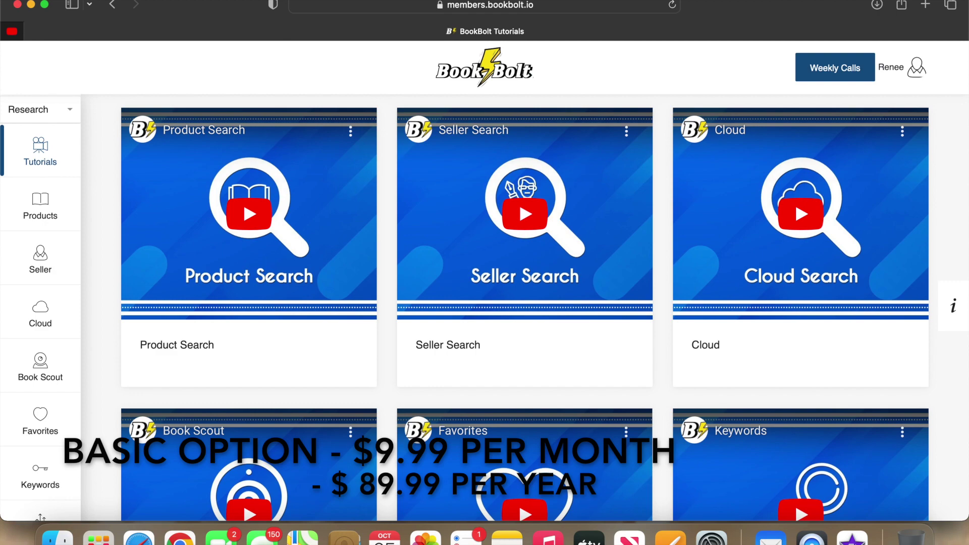
scroll(963, 168, down, 4)
scroll(525, 303, down, 5)
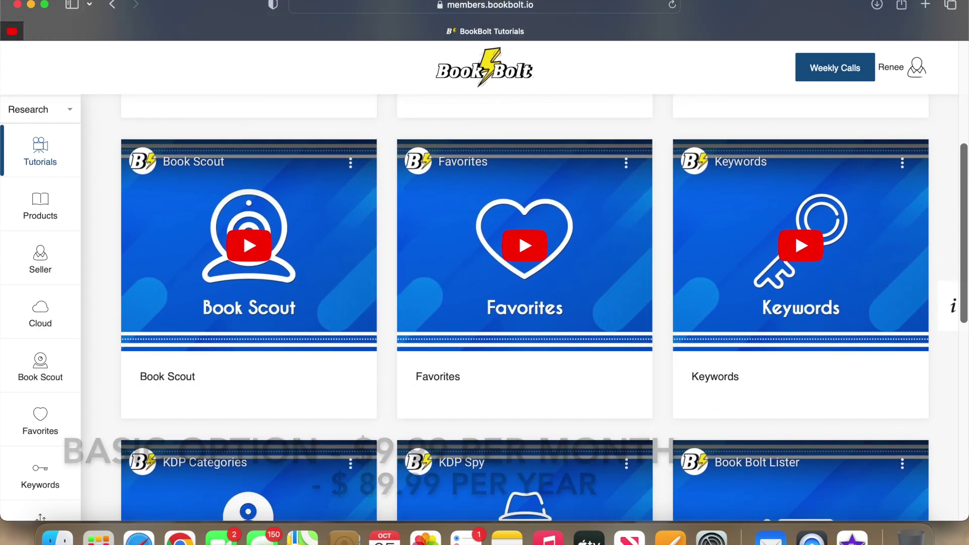
scroll(525, 302, down, 5)
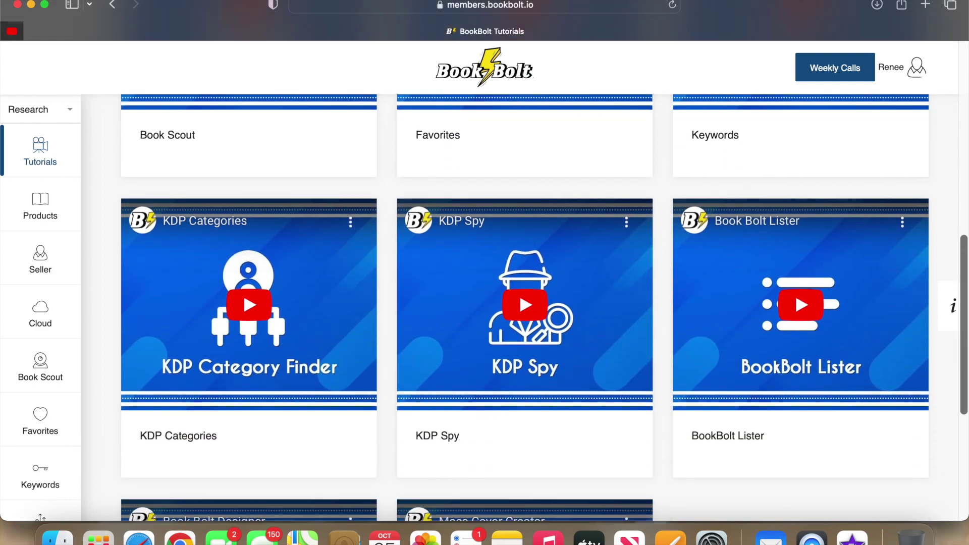
scroll(525, 303, down, 3)
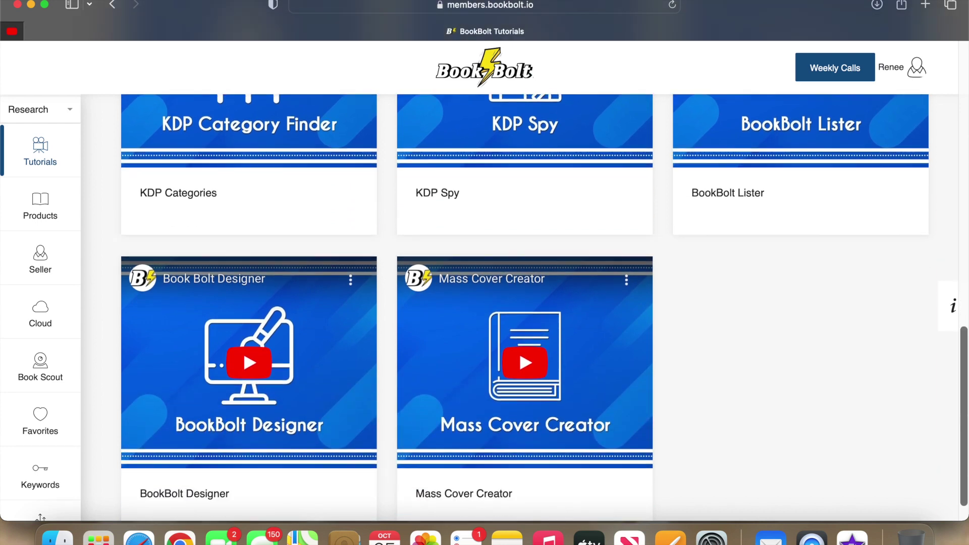
scroll(524, 303, up, 6)
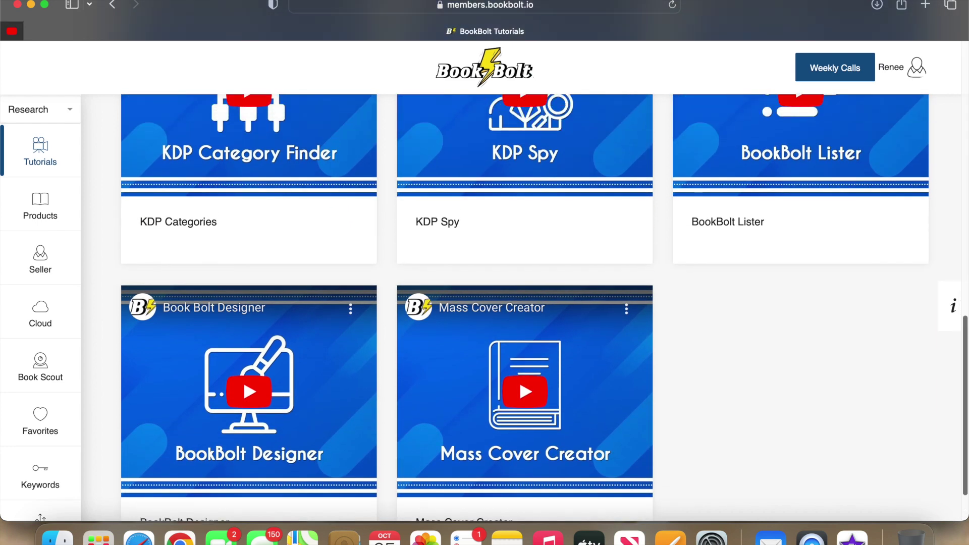
scroll(524, 303, up, 8)
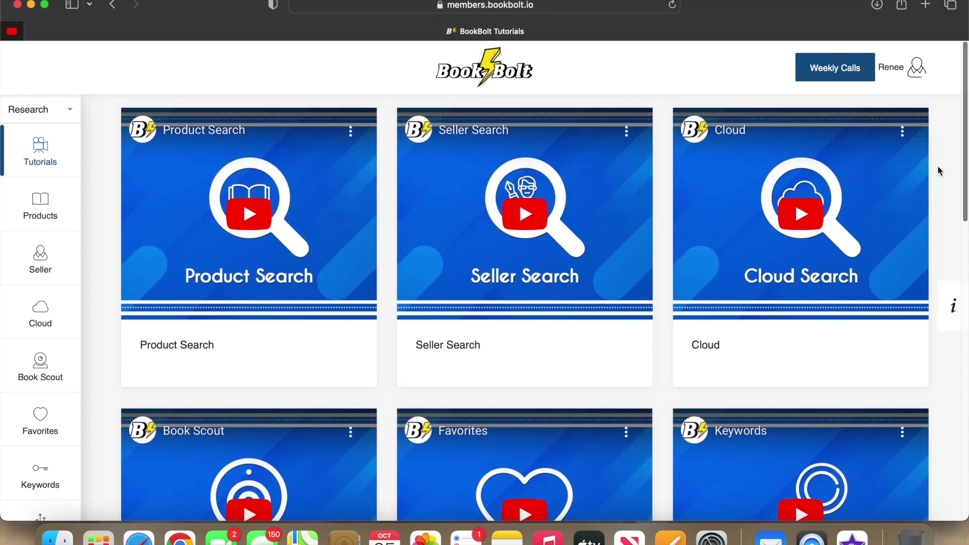
click(41, 205)
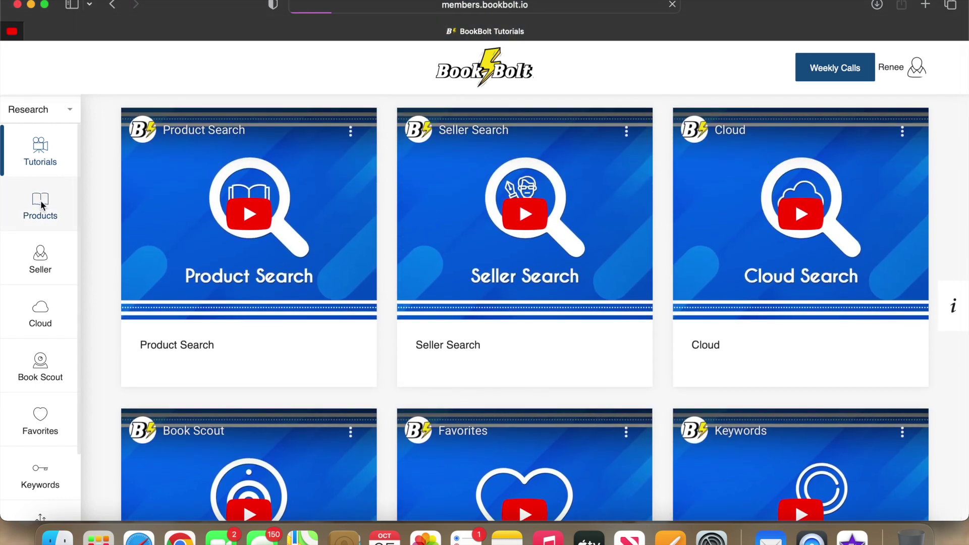
Search products for 'Journals' and scroll through the results, keyword counts and related keywords.
click(310, 183)
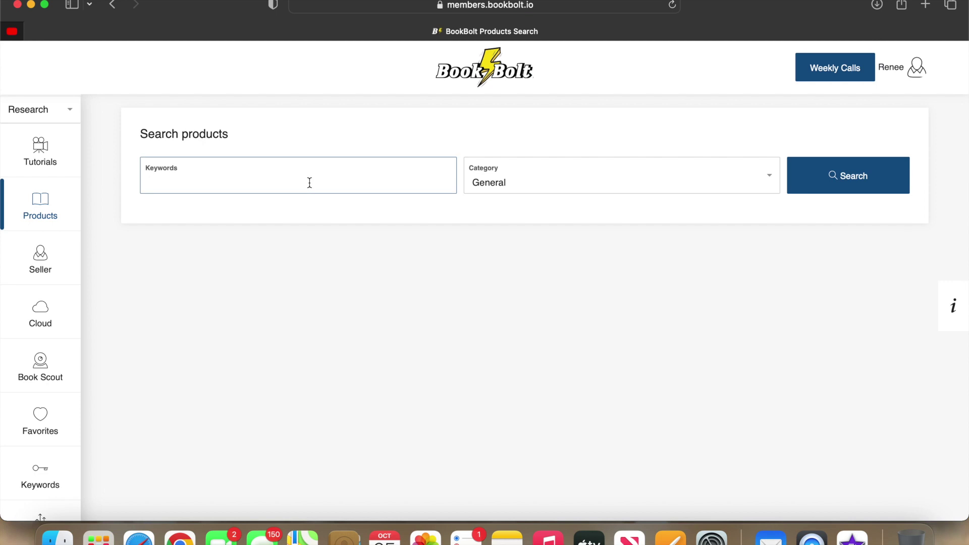
text(Journals)
click(822, 185)
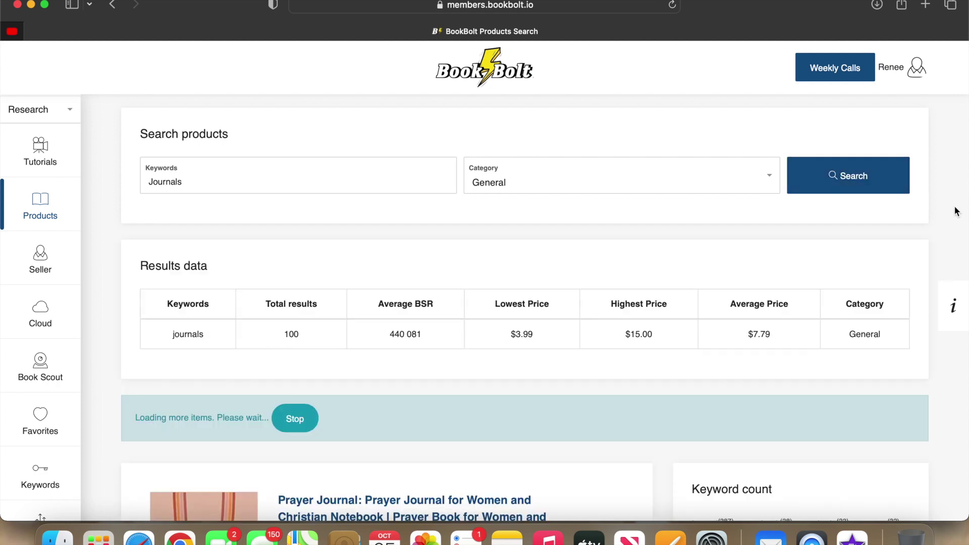
scroll(956, 211, down, 5)
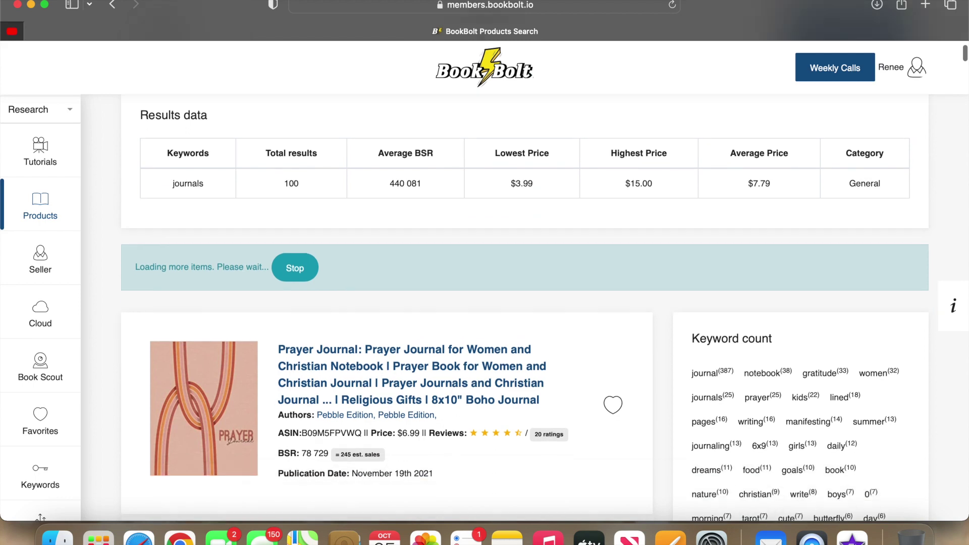
scroll(525, 308, down, 2)
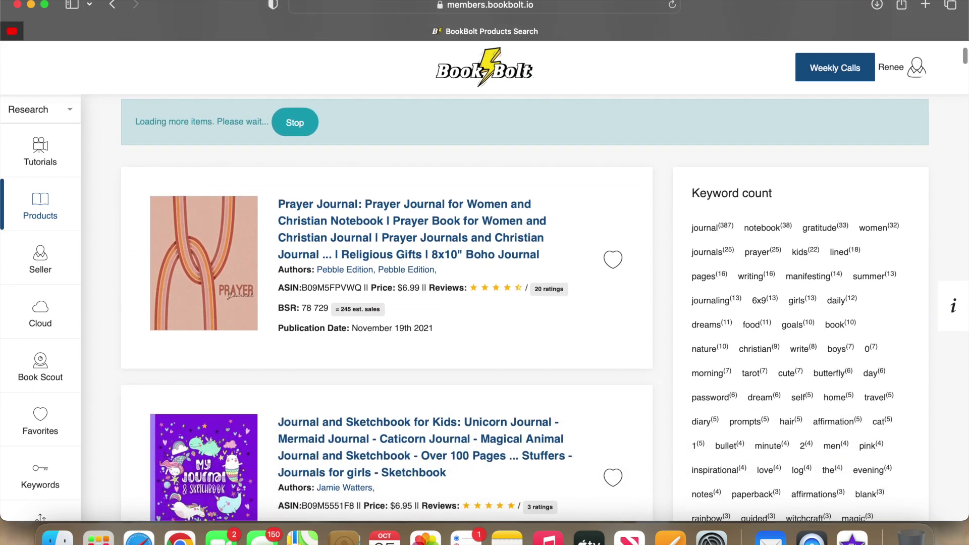
scroll(524, 308, down, 4)
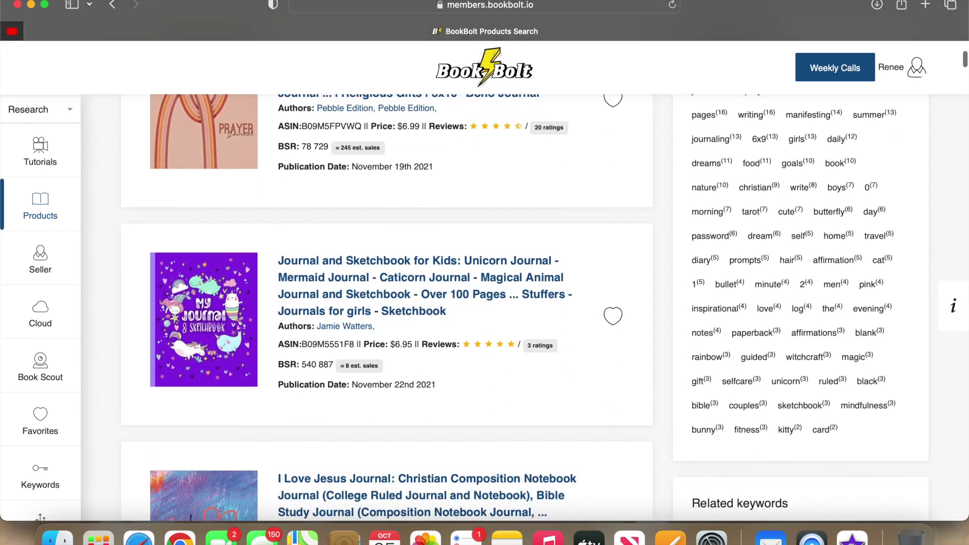
scroll(525, 308, down, 3)
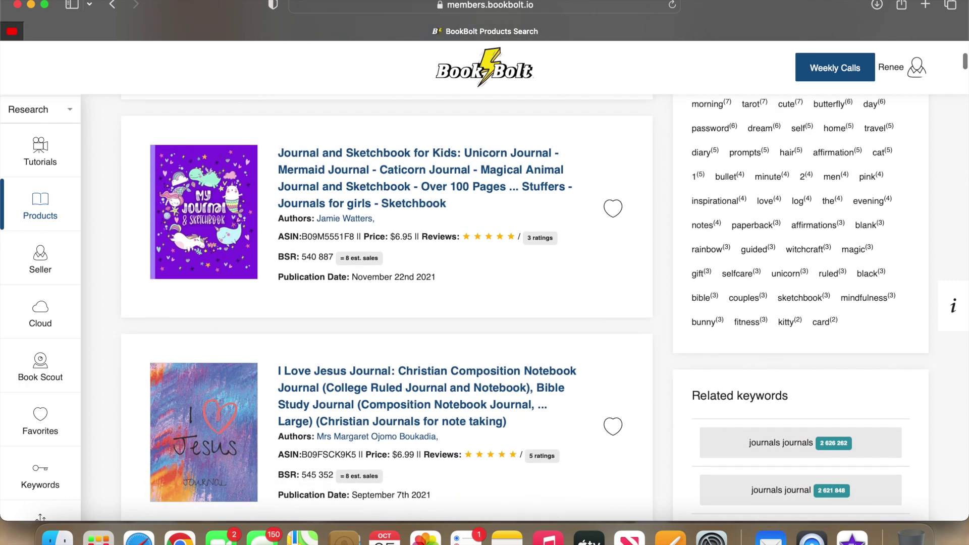
scroll(524, 308, down, 3)
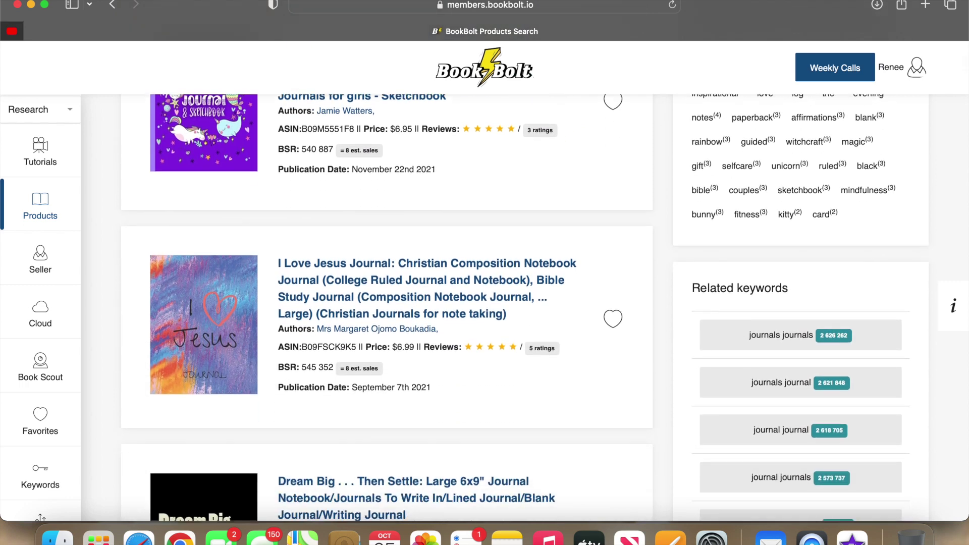
scroll(524, 307, down, 4)
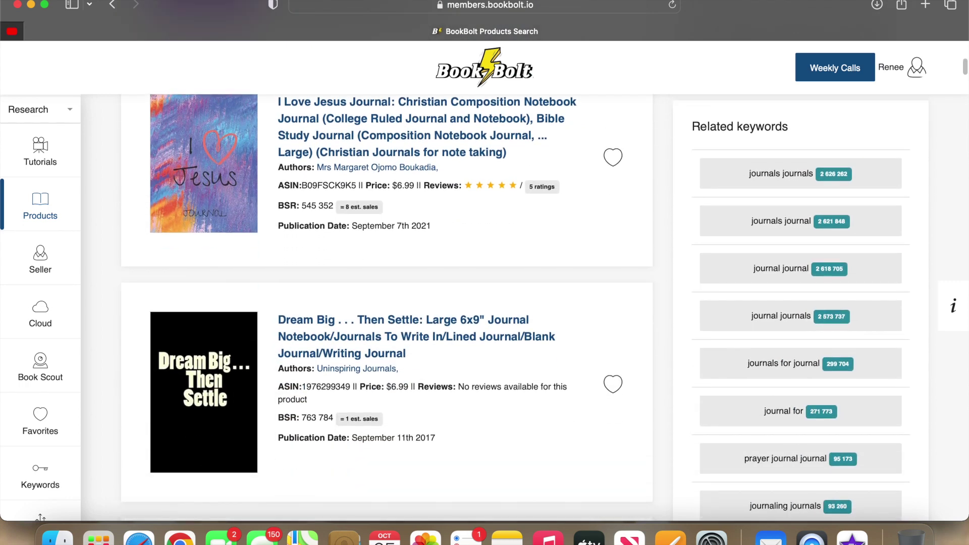
scroll(525, 308, down, 2)
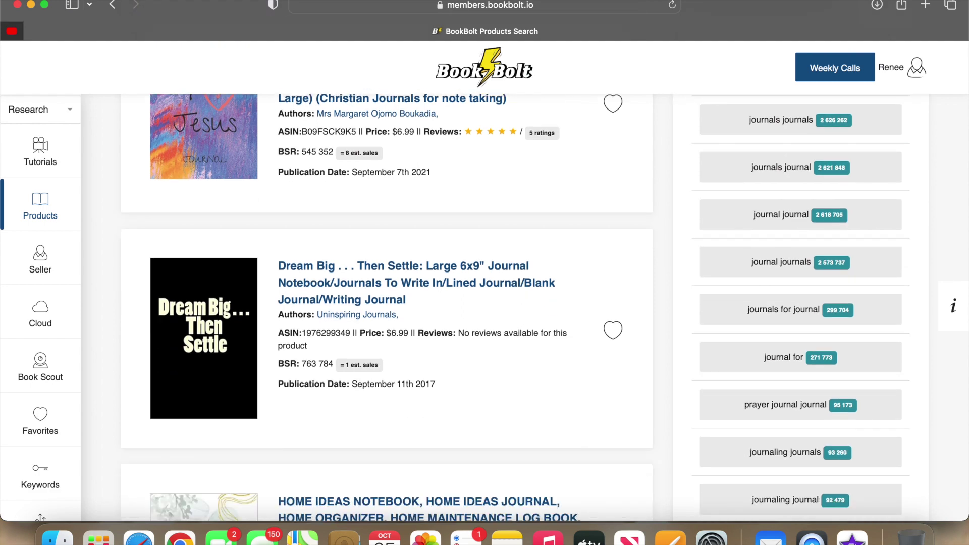
scroll(525, 307, down, 1)
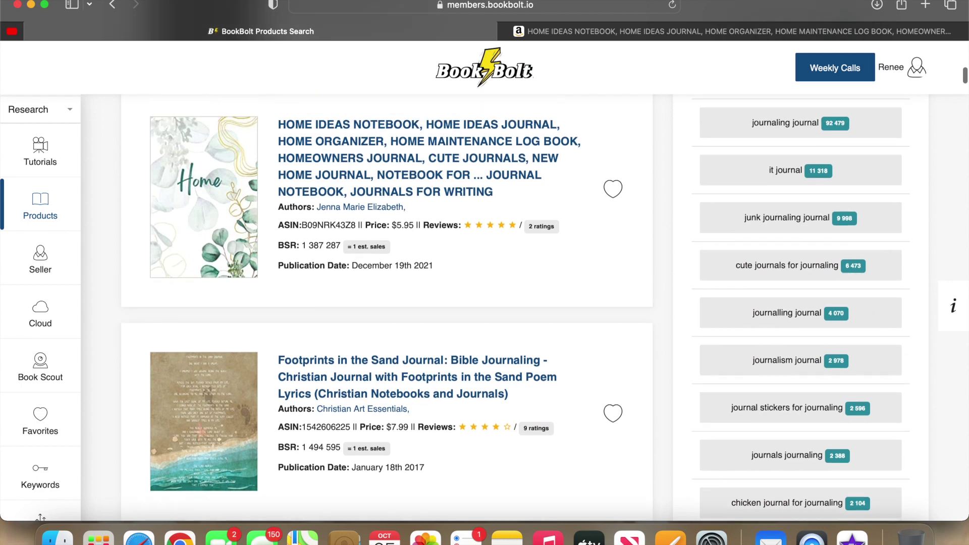
scroll(525, 307, up, 5)
scroll(386, 308, up, 10)
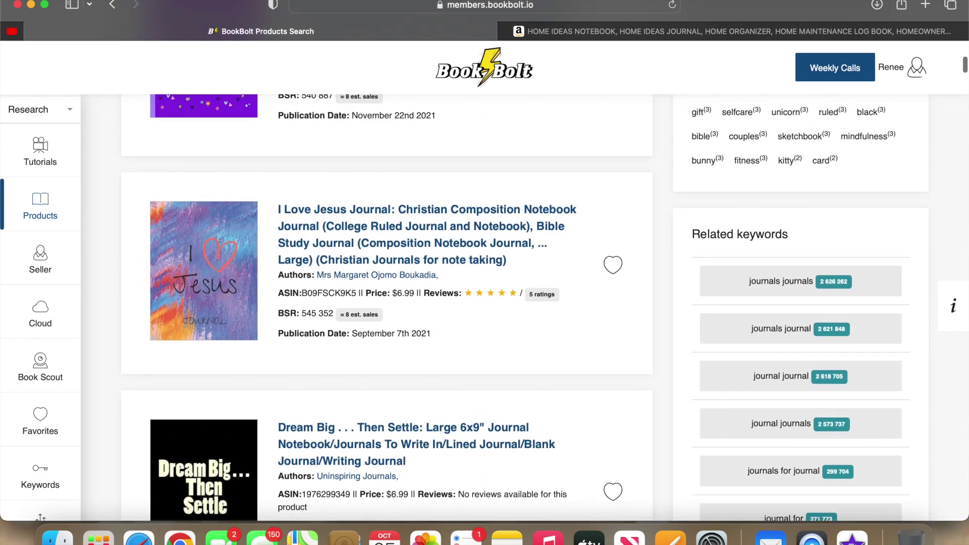
Switch the sidebar section to Create and launch BookBolt Studio.
click(71, 113)
click(37, 179)
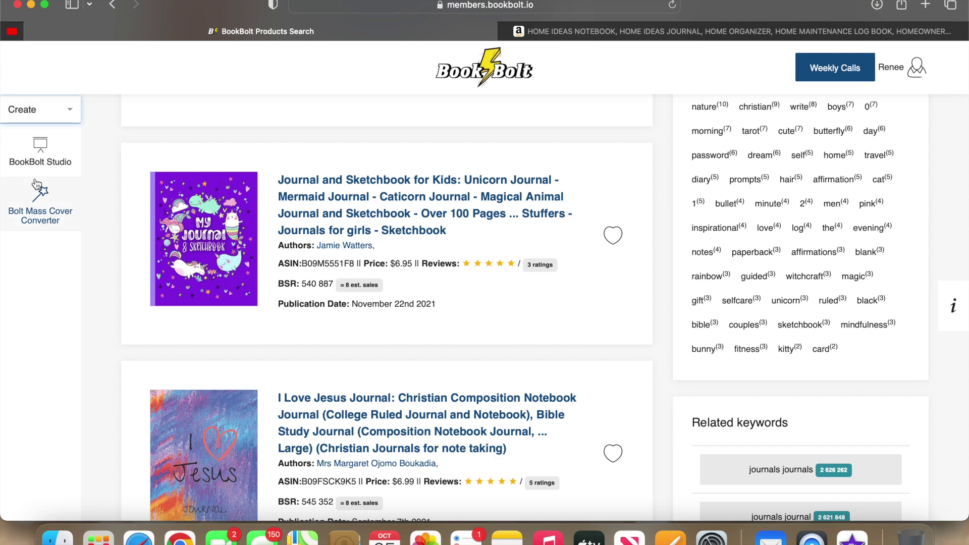
click(46, 153)
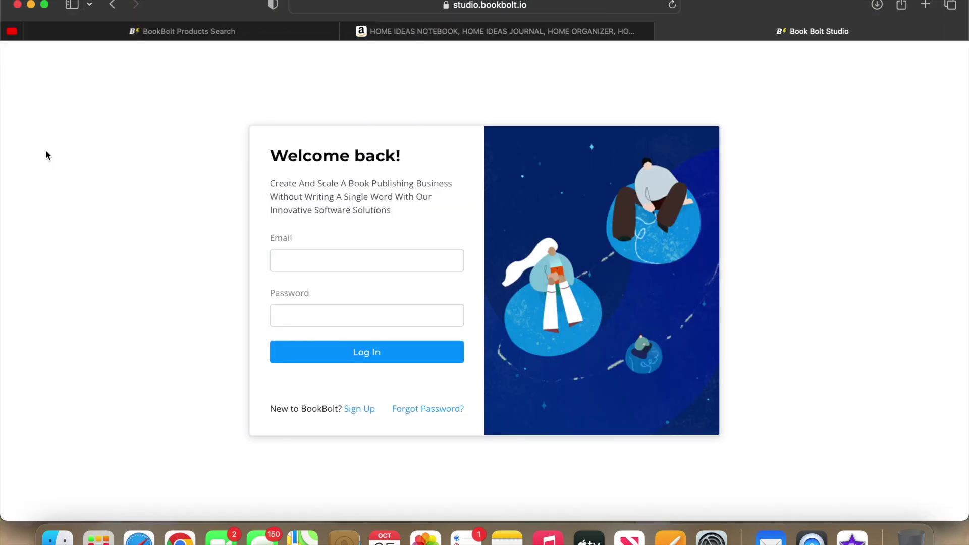
Log in with the account e-mail and password, declining to save the password.
click(292, 268)
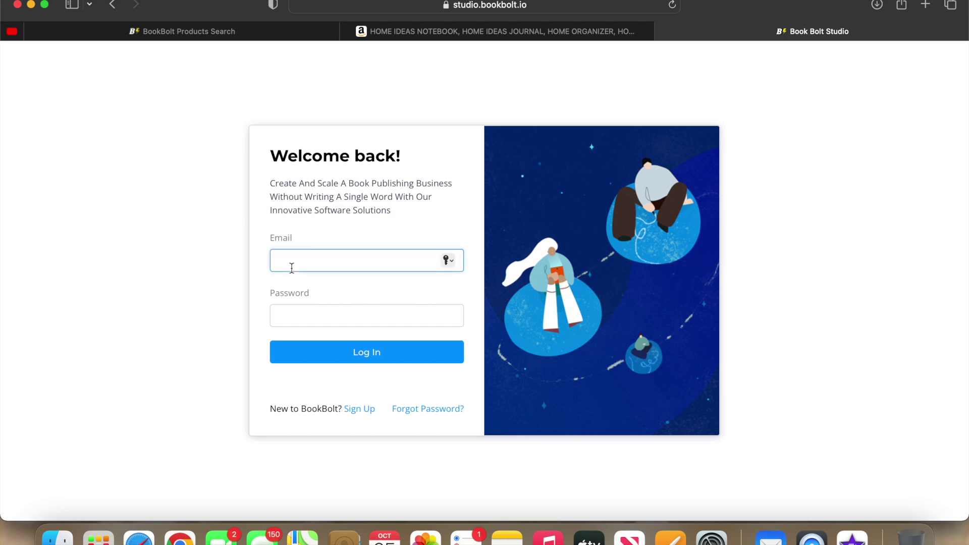
click(283, 314)
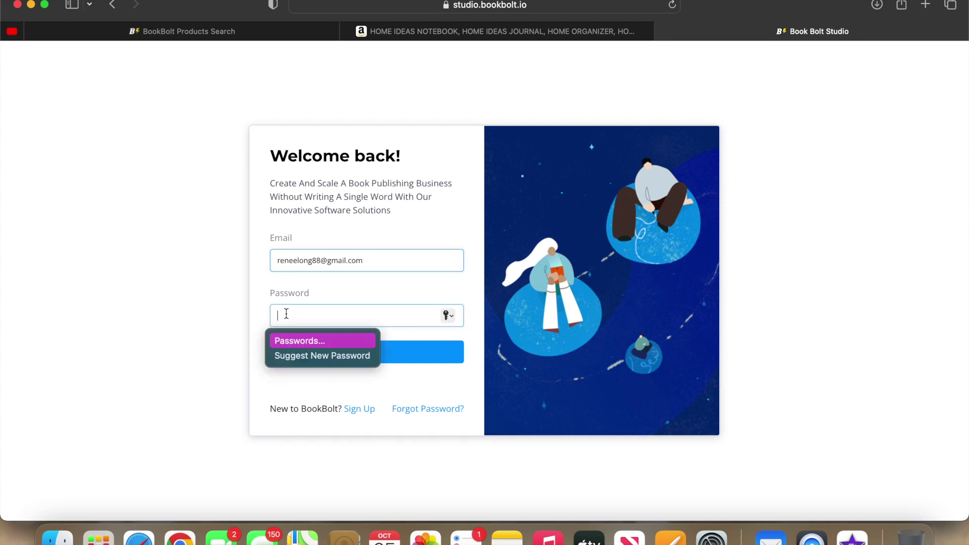
text(••••)
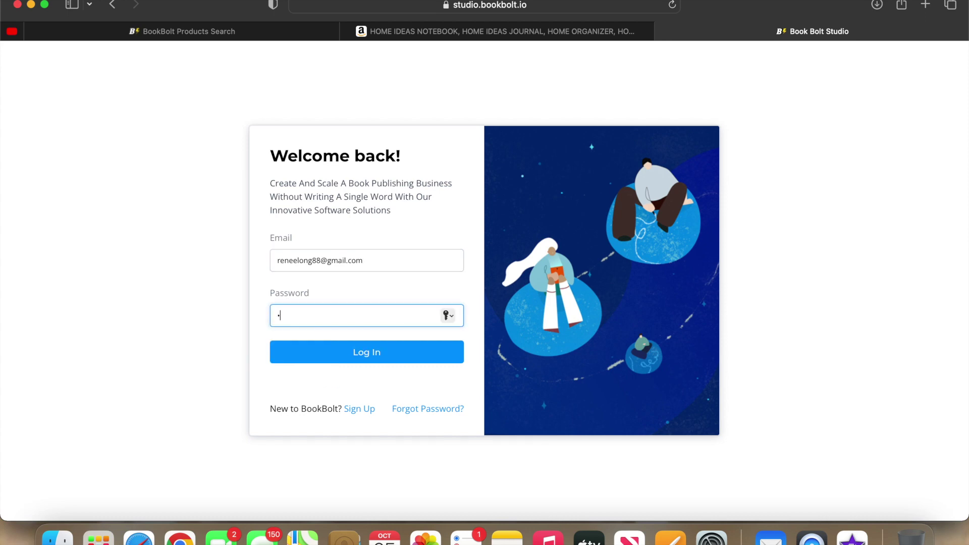
click(299, 353)
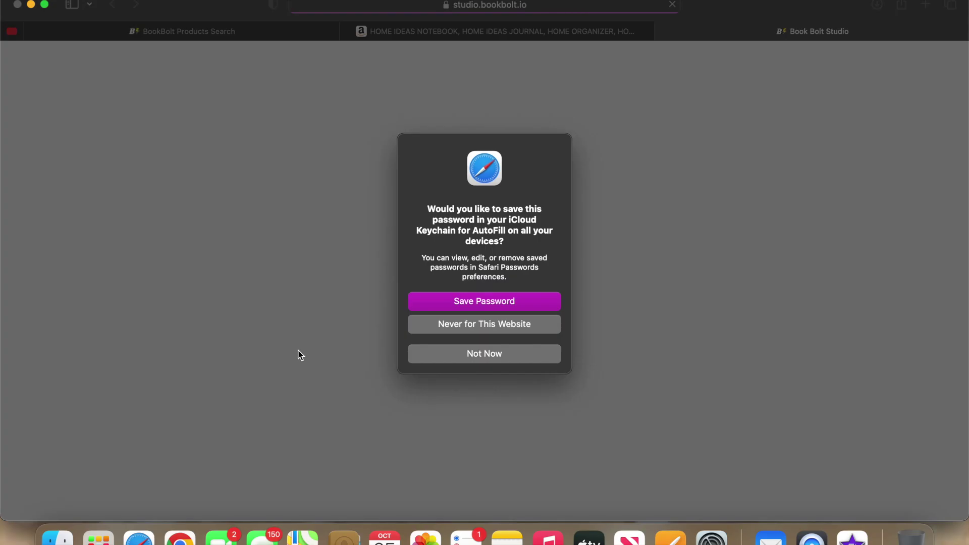
click(440, 352)
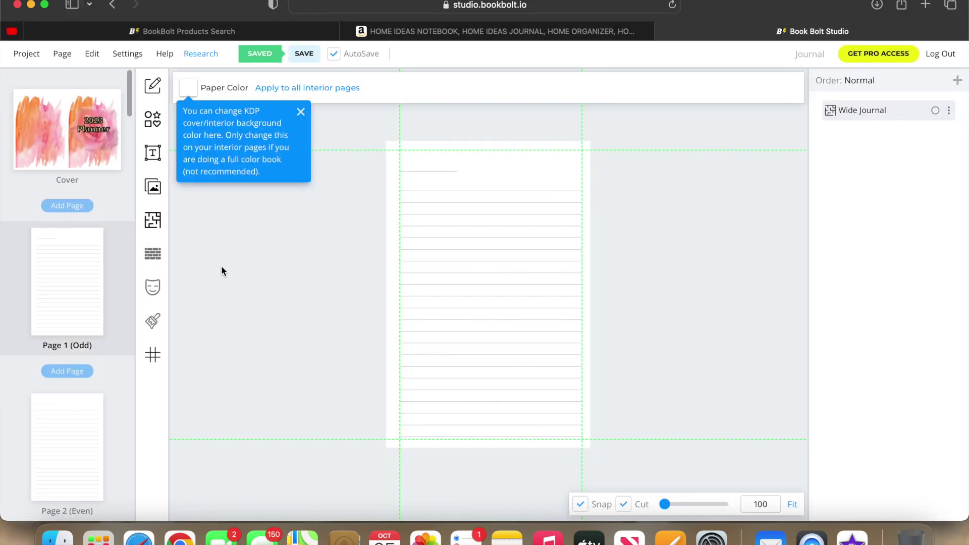
Create a new 100-page project named 'Journal'.
click(27, 53)
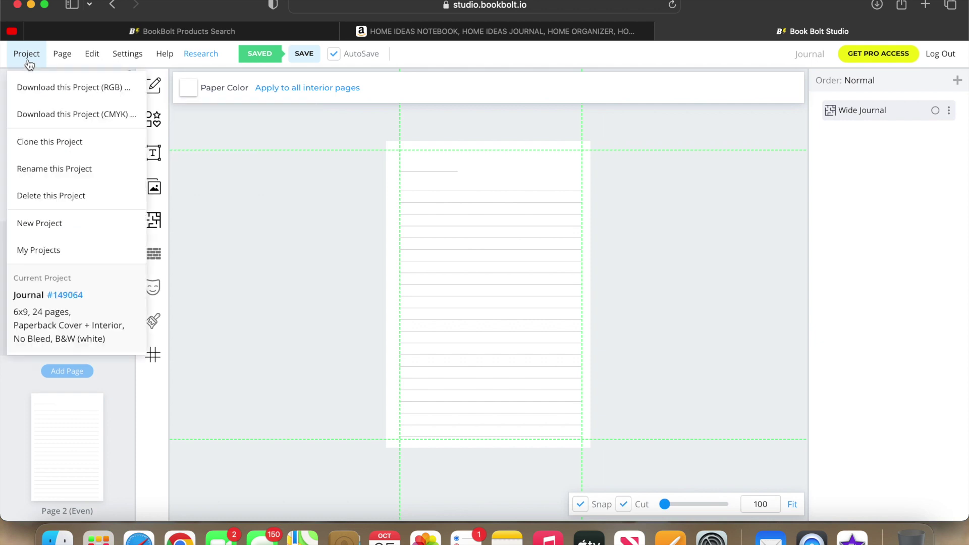
click(43, 232)
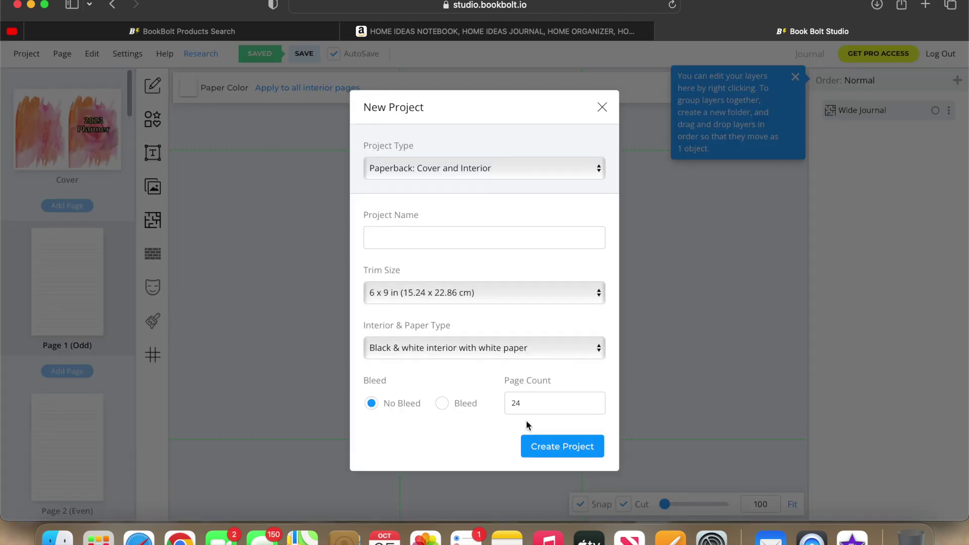
click(545, 407)
key(BackSpace)
key(BackSpace)
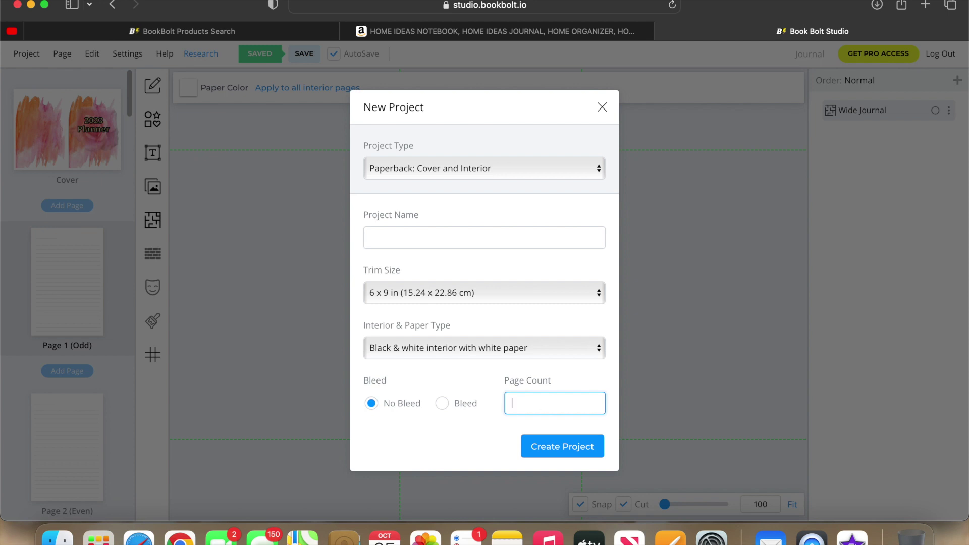
text(100)
click(459, 237)
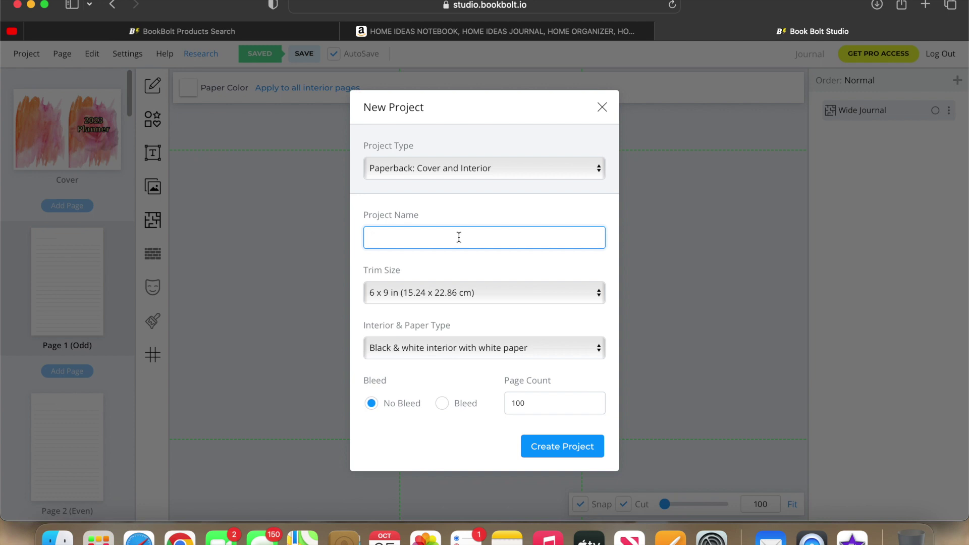
text(Journal)
click(546, 455)
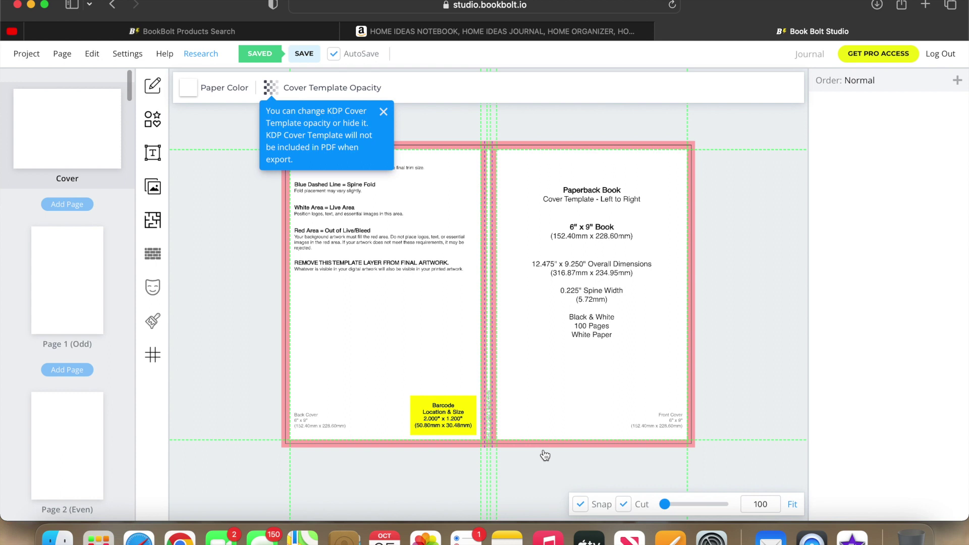
click(47, 133)
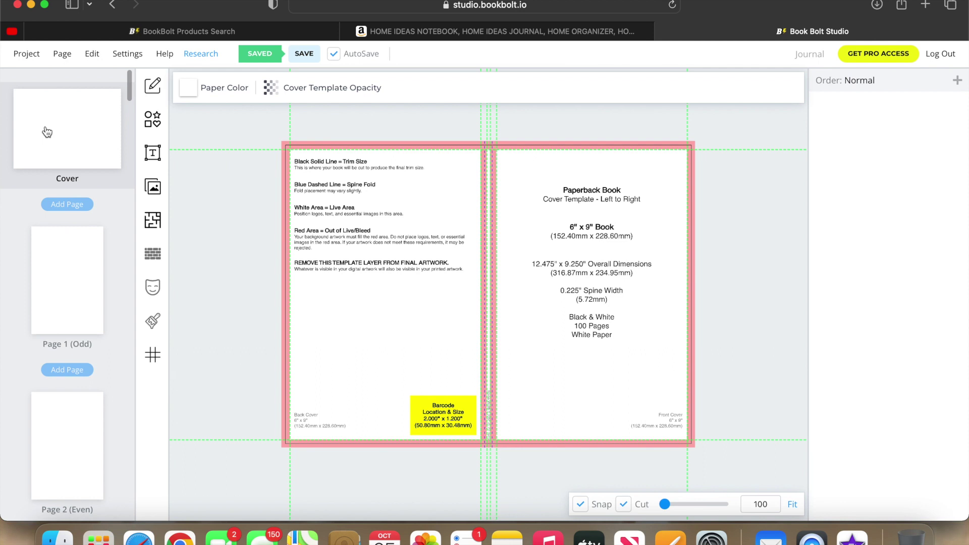
click(92, 58)
click(91, 54)
click(124, 60)
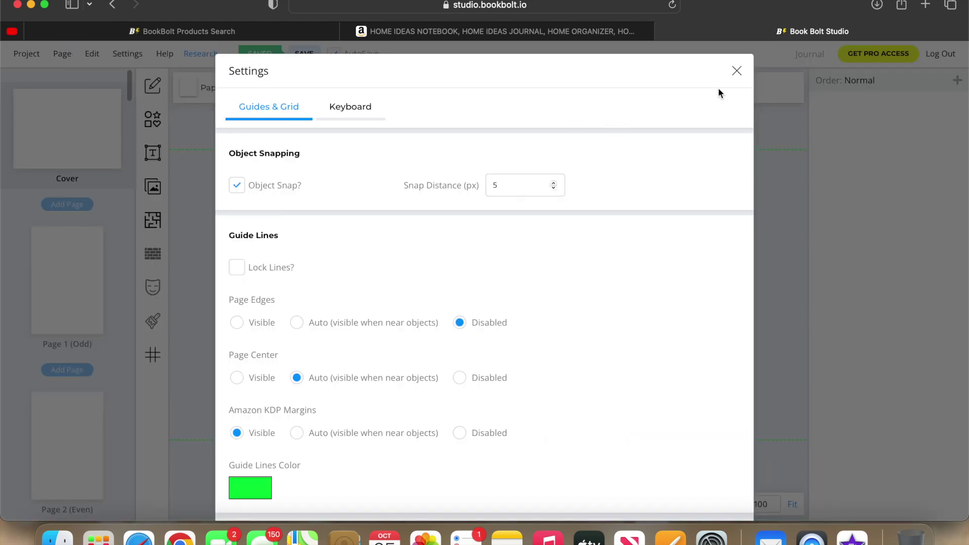
click(737, 71)
click(26, 59)
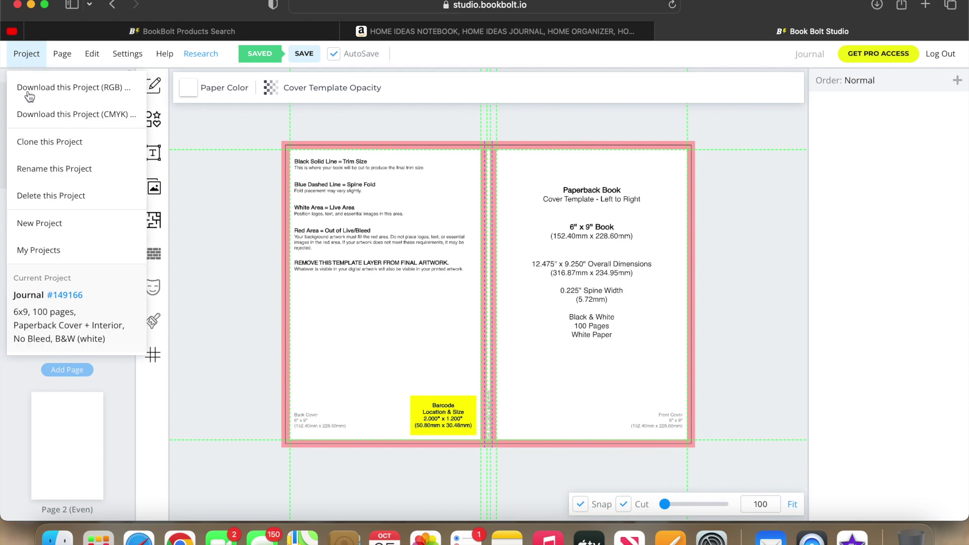
click(35, 226)
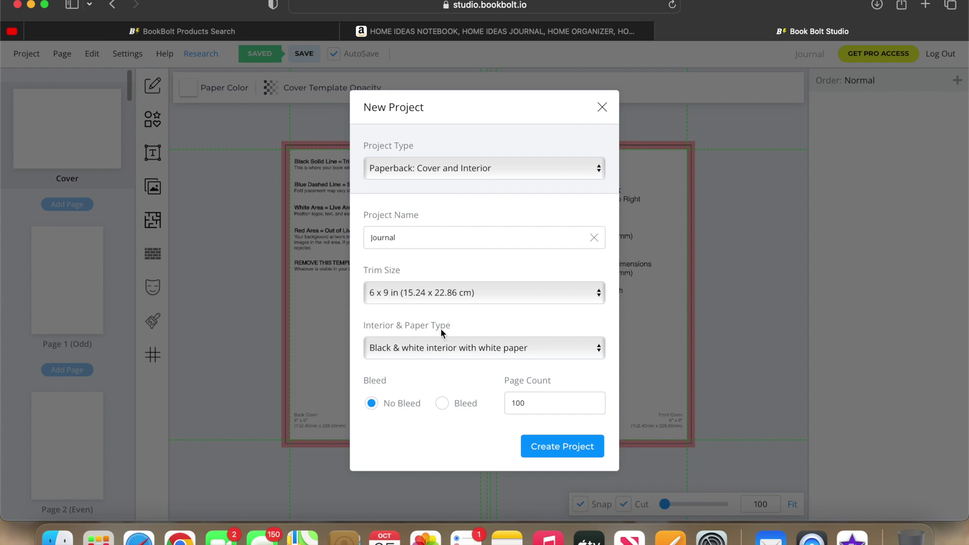
click(601, 108)
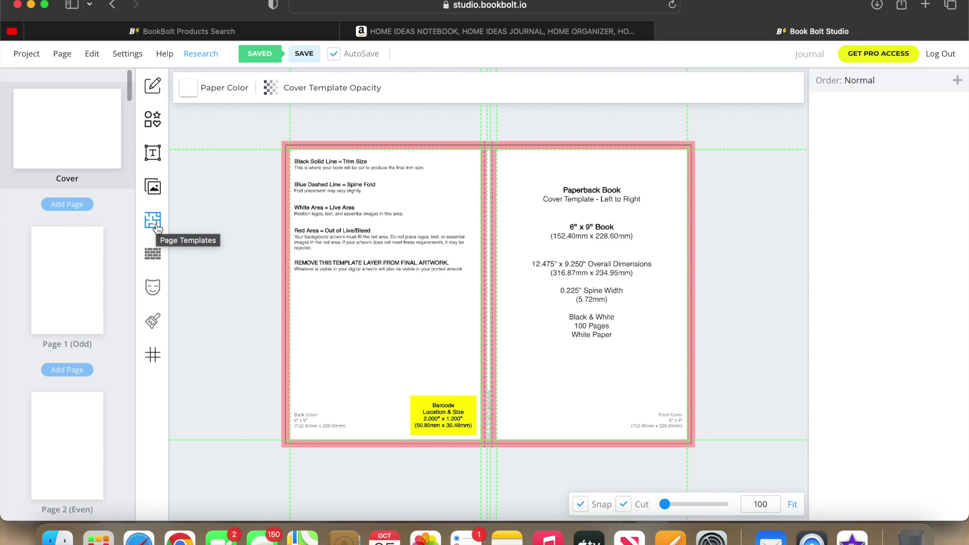
click(153, 220)
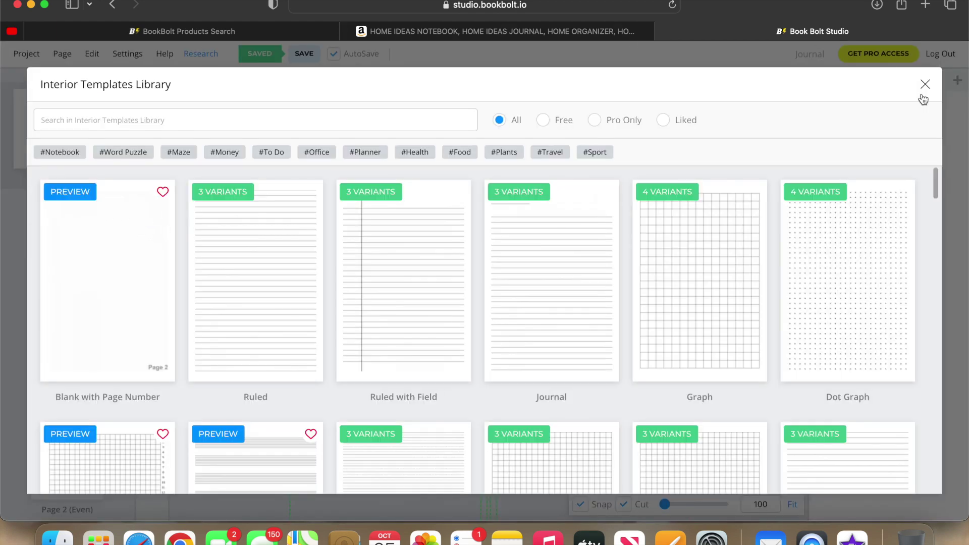
click(923, 91)
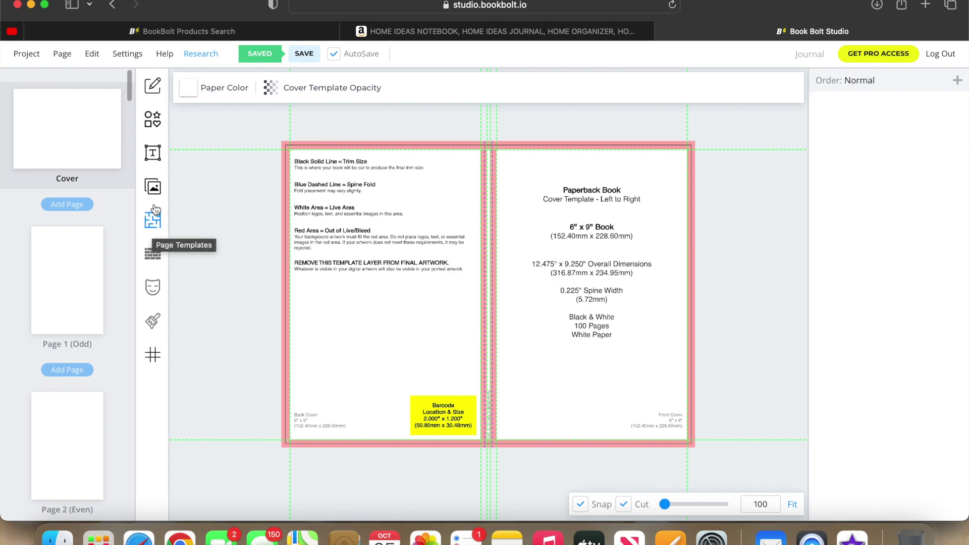
click(153, 188)
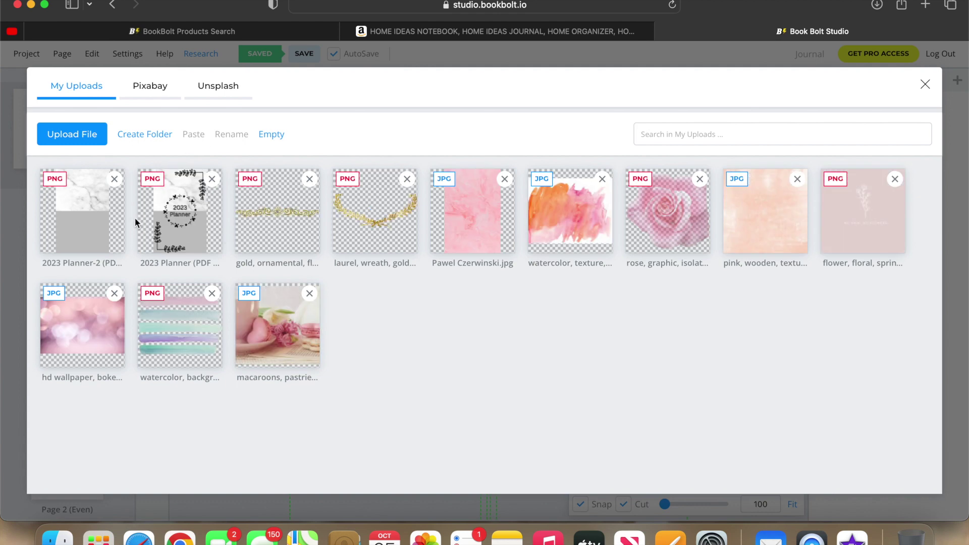
click(151, 95)
click(160, 132)
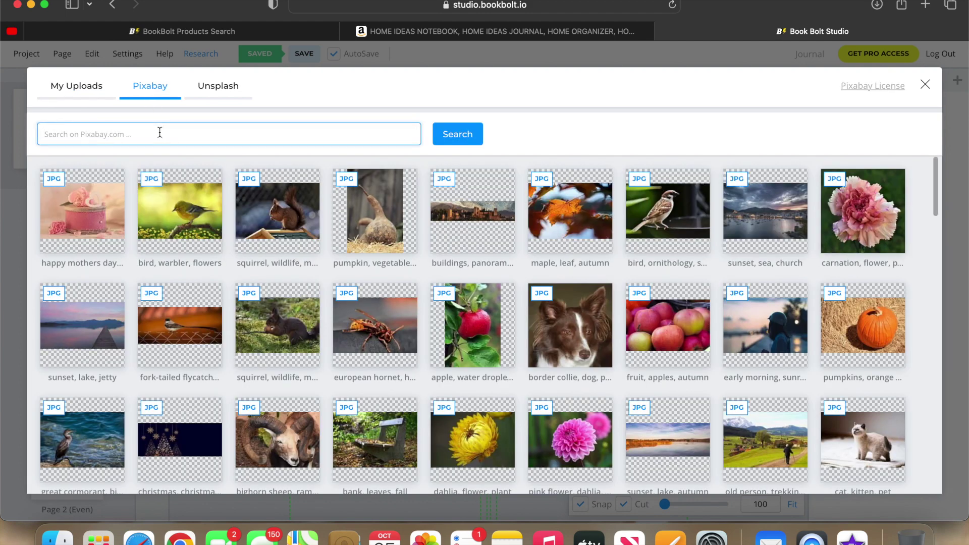
text(Pink Flowers)
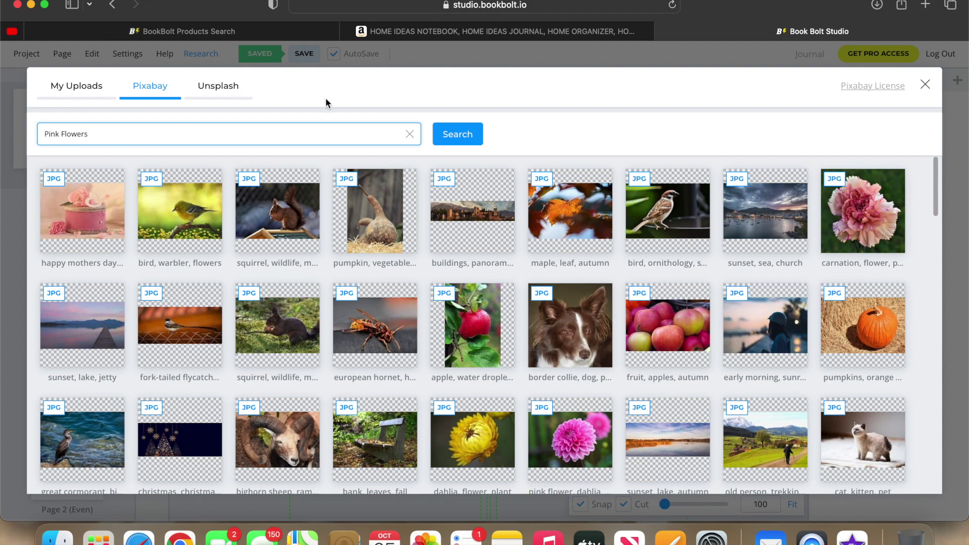
click(444, 134)
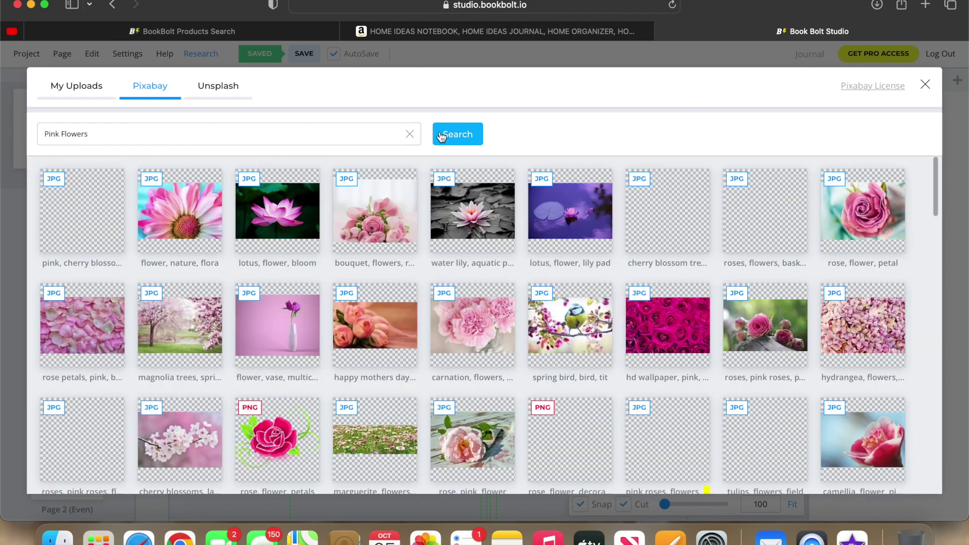
drag(934, 188, 944, 420)
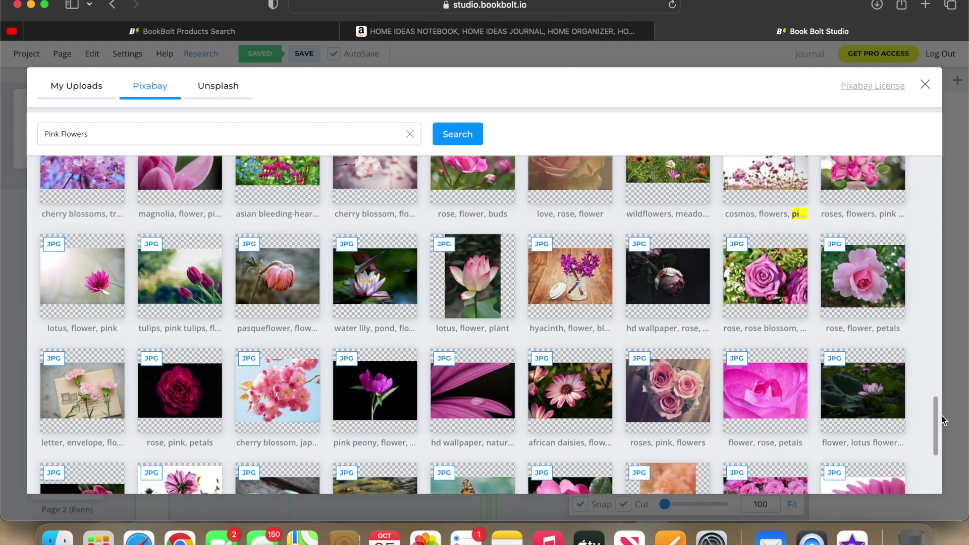
click(861, 291)
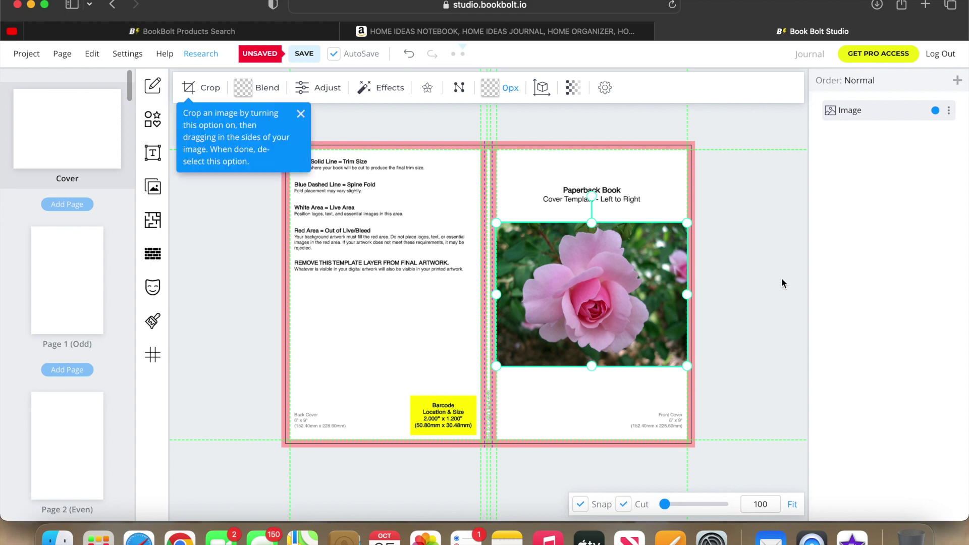
key(Delete)
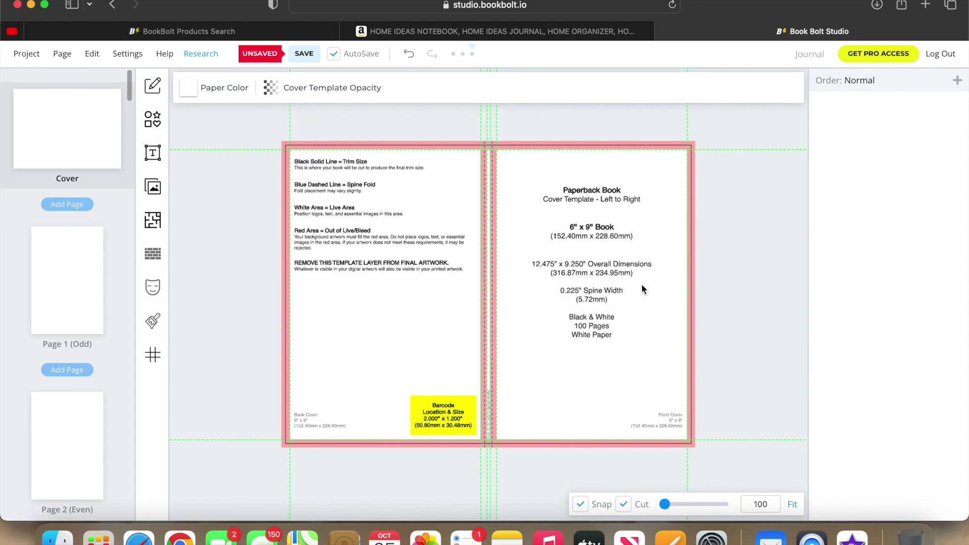
In the image library's Pixabay source, search for 'Marble' images.
click(154, 224)
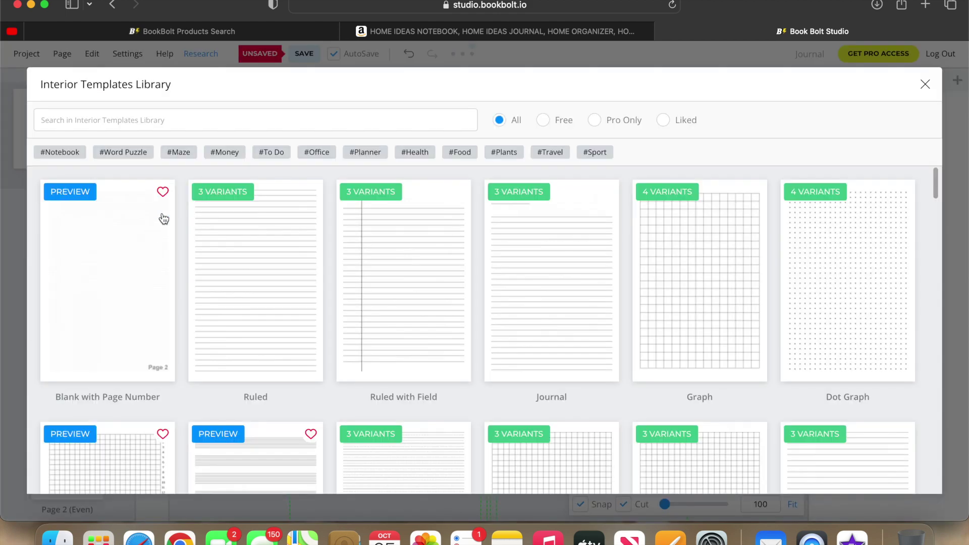
click(924, 84)
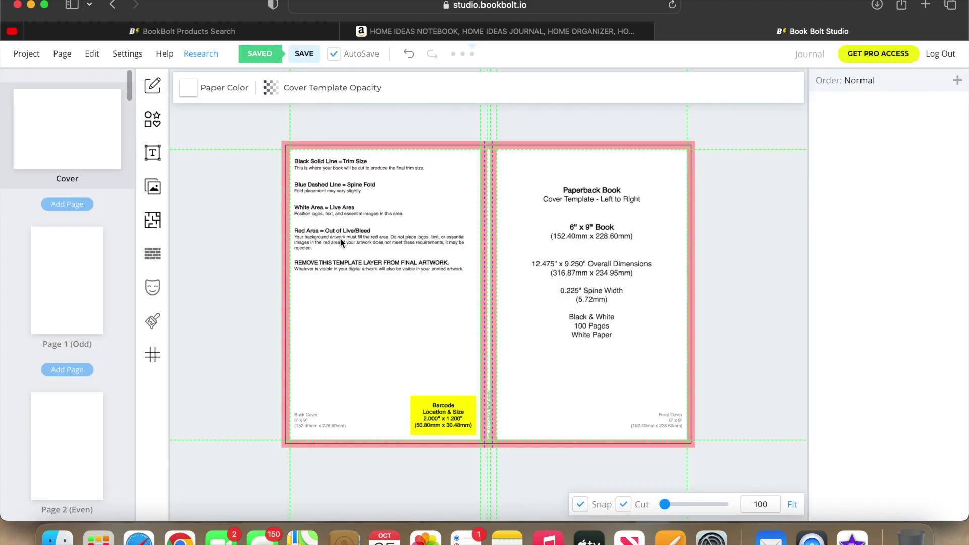
click(152, 187)
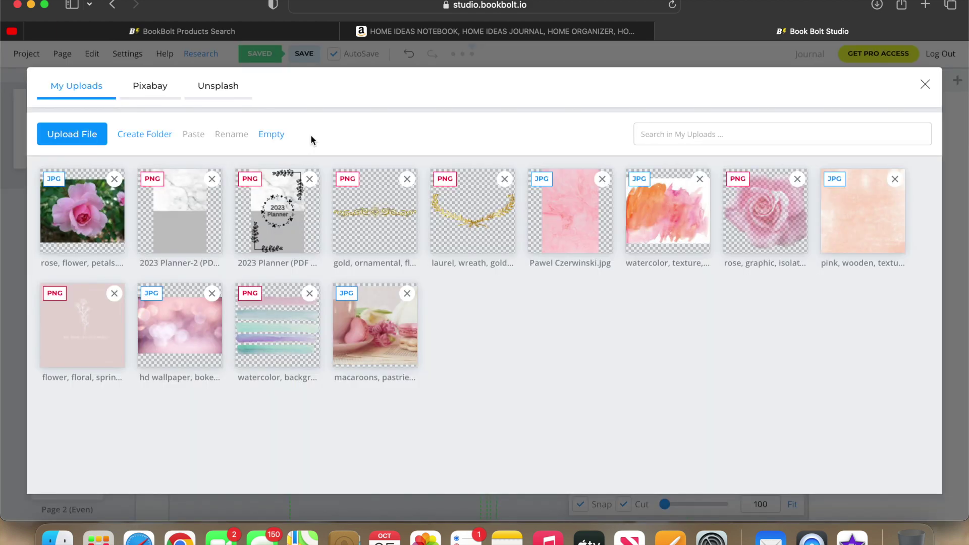
click(157, 91)
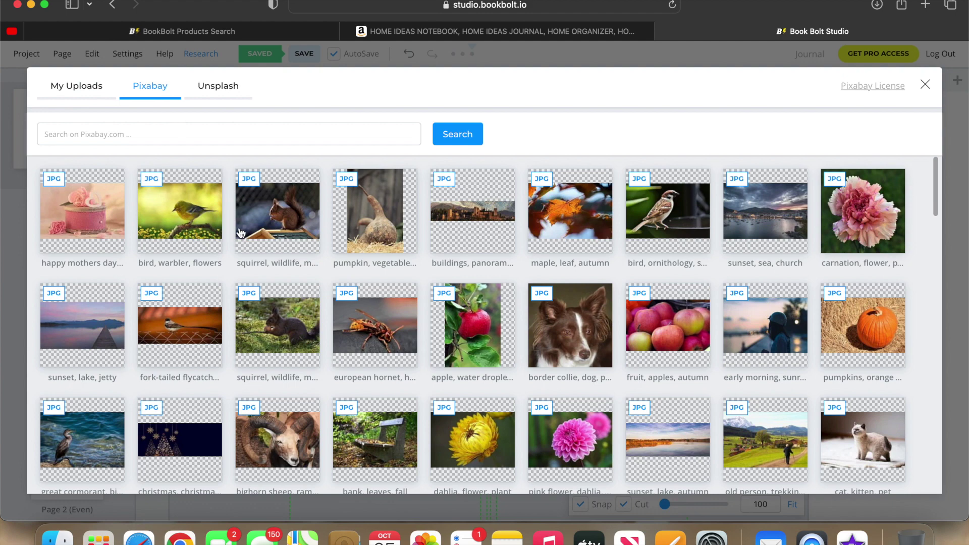
click(243, 140)
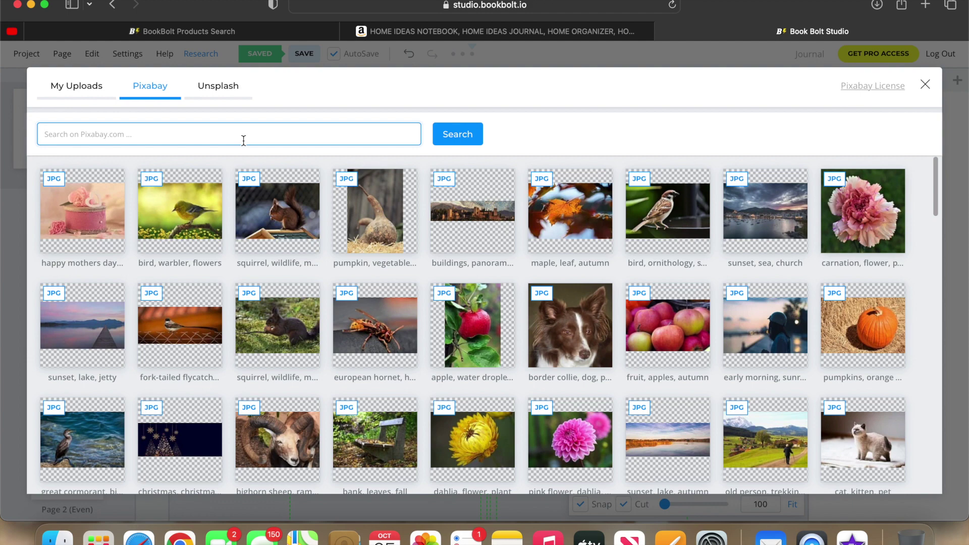
text(Marble)
click(469, 134)
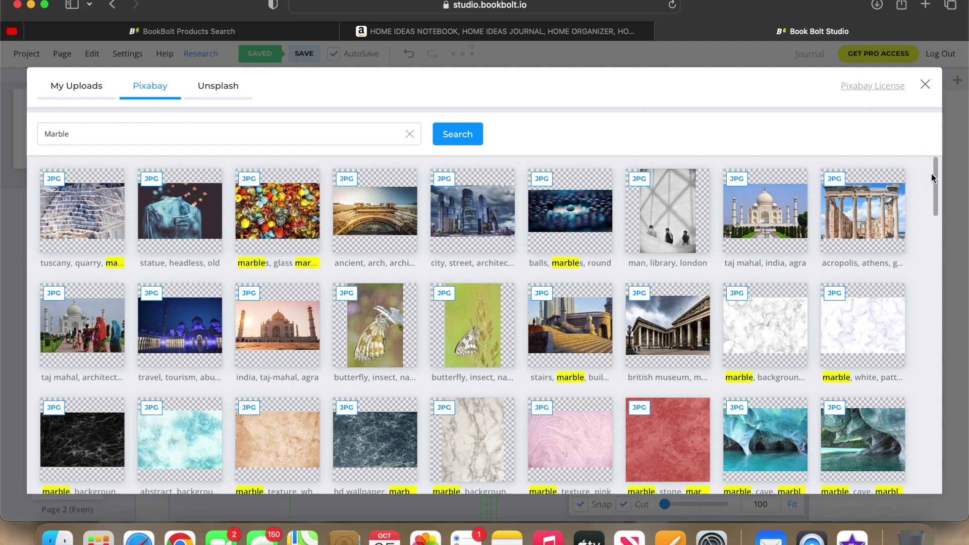
Scroll through the Marble results and return to the search terms.
mouse_move(936, 174)
mouse_down()
mouse_move(928, 278)
mouse_move(913, 220)
mouse_move(918, 169)
mouse_up()
drag(936, 187, 956, 483)
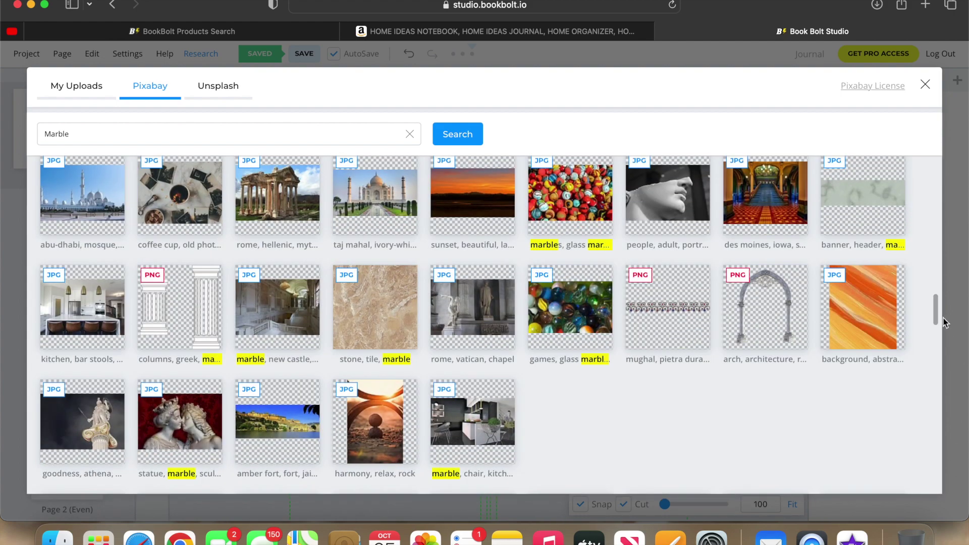
drag(935, 304, 935, 338)
scroll(934, 337, down, 5)
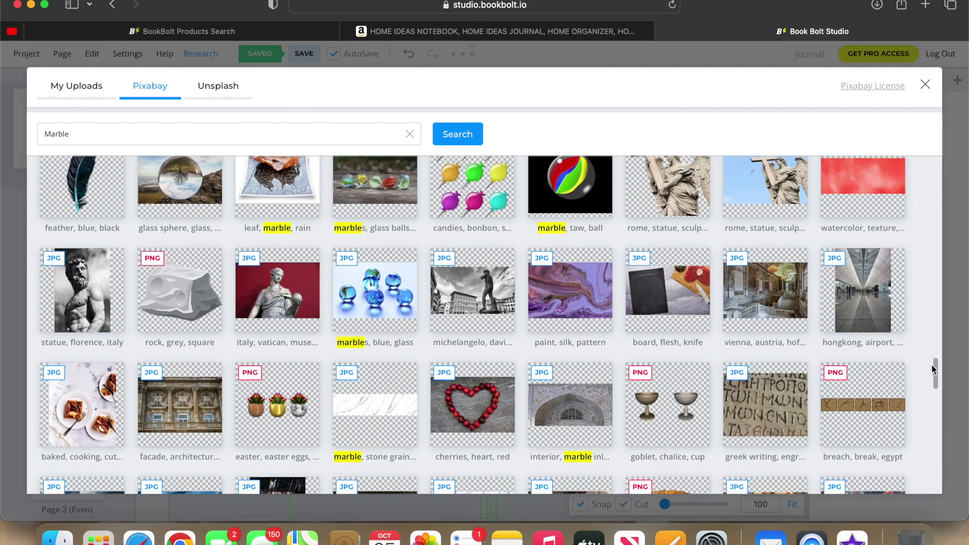
scroll(932, 293, up, 15)
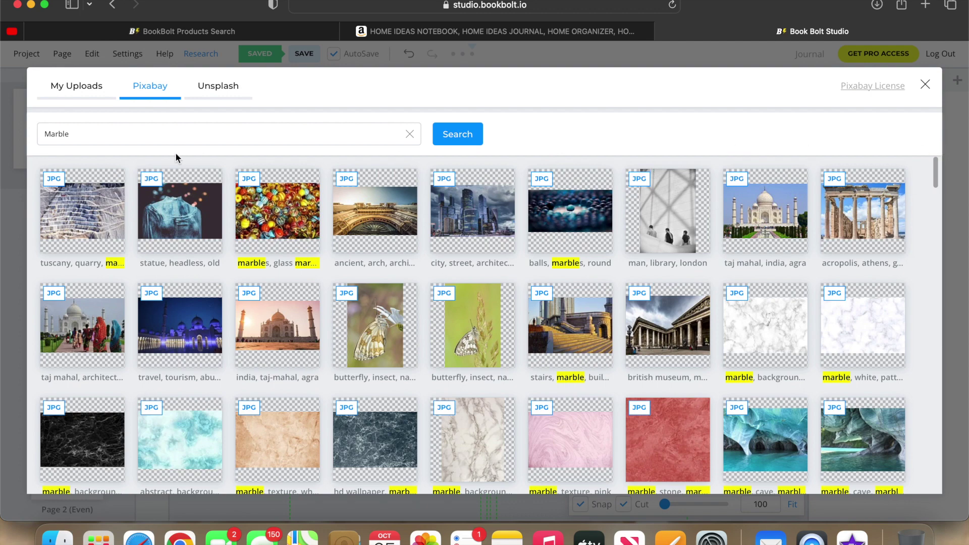
click(101, 132)
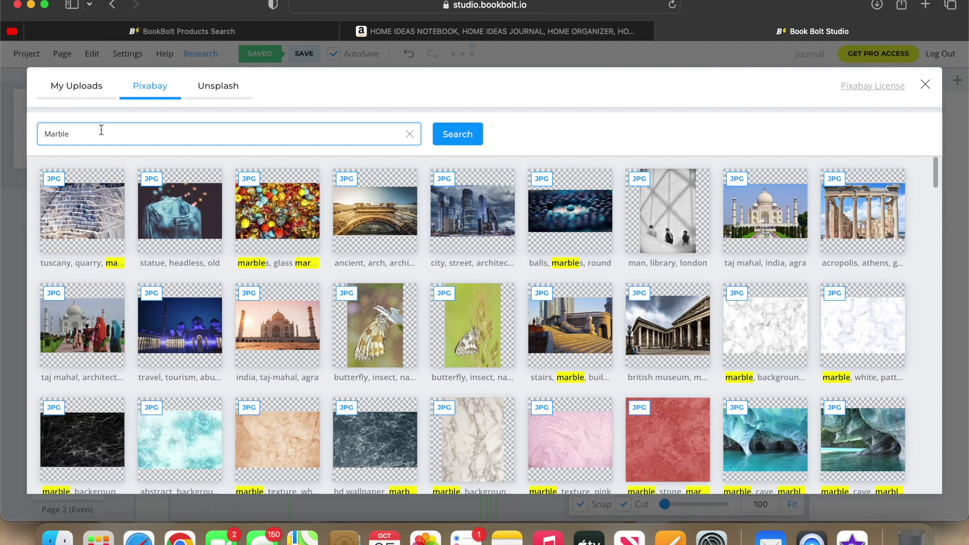
text(ba)
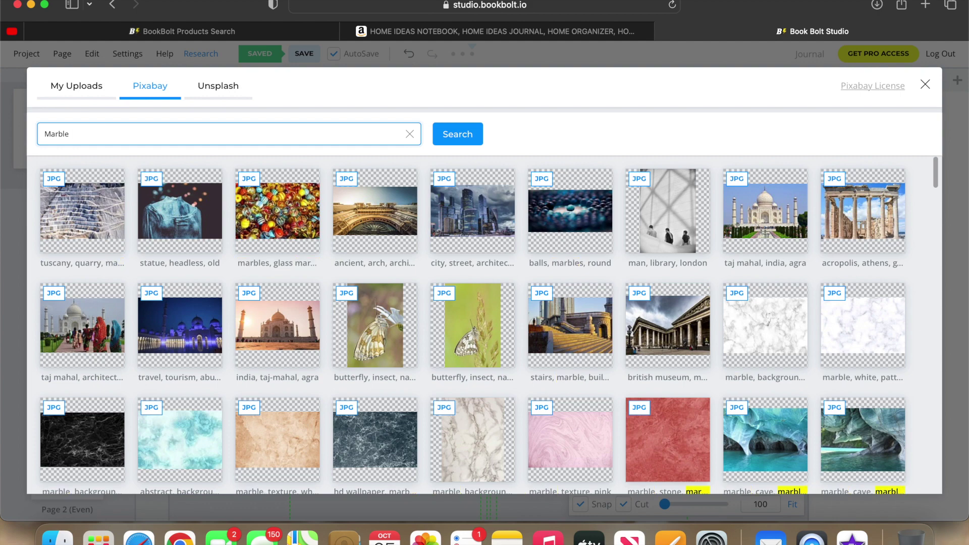
text(ckground)
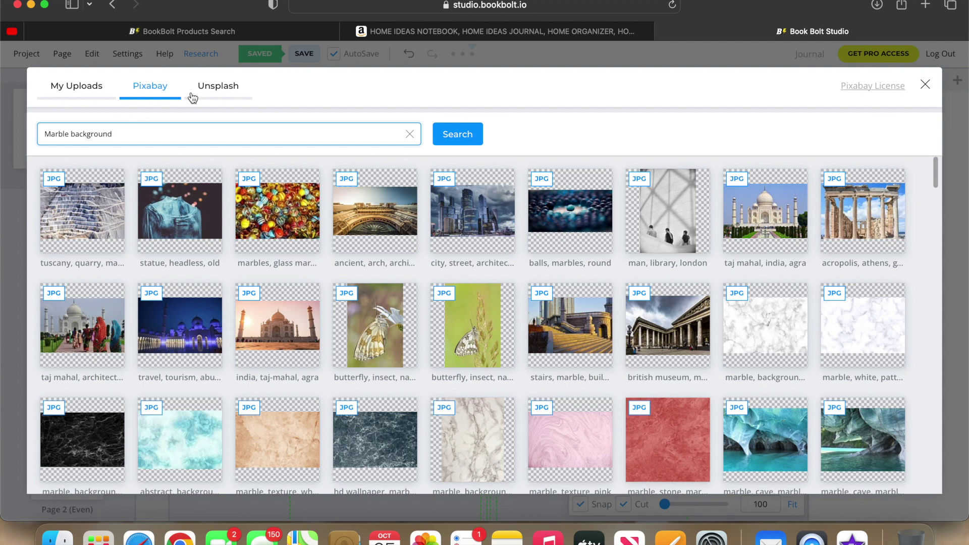
click(458, 135)
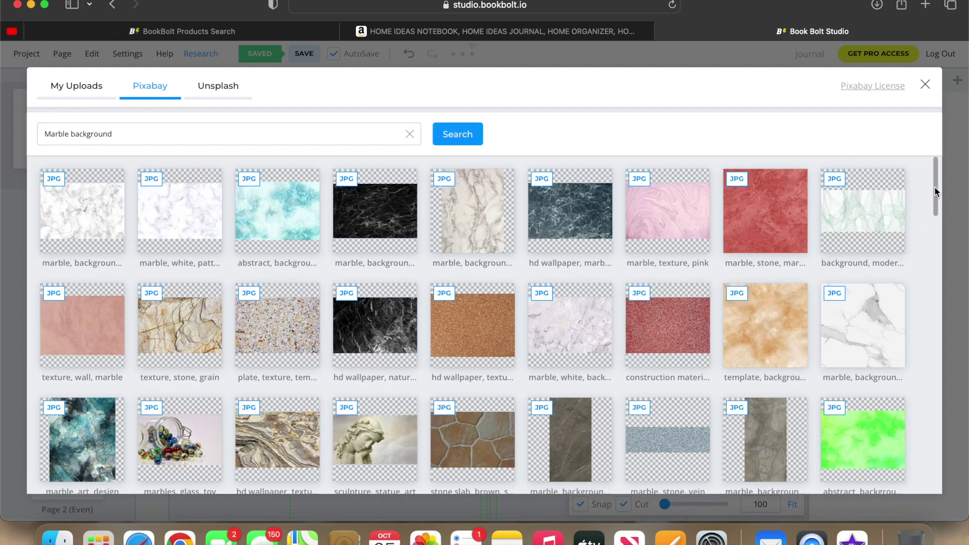
drag(934, 186, 964, 488)
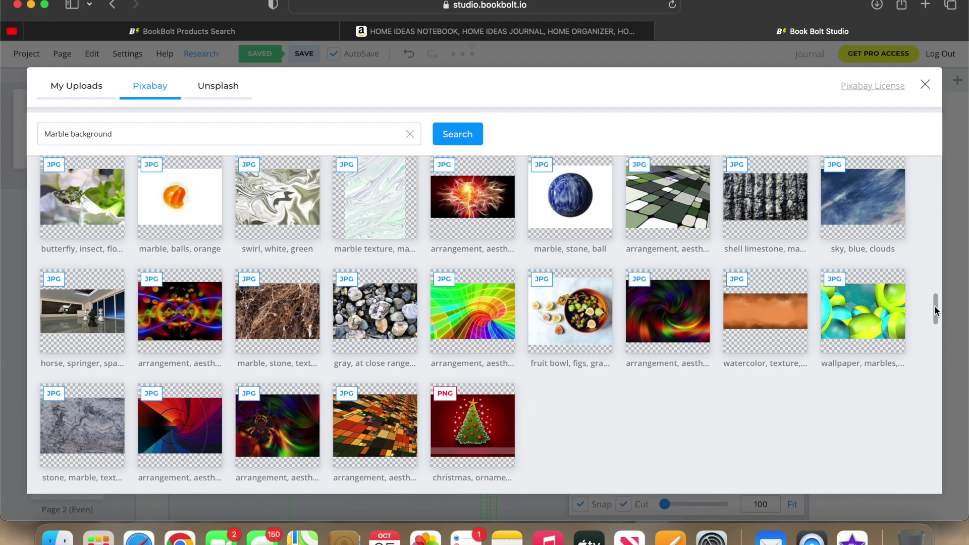
drag(934, 306, 934, 157)
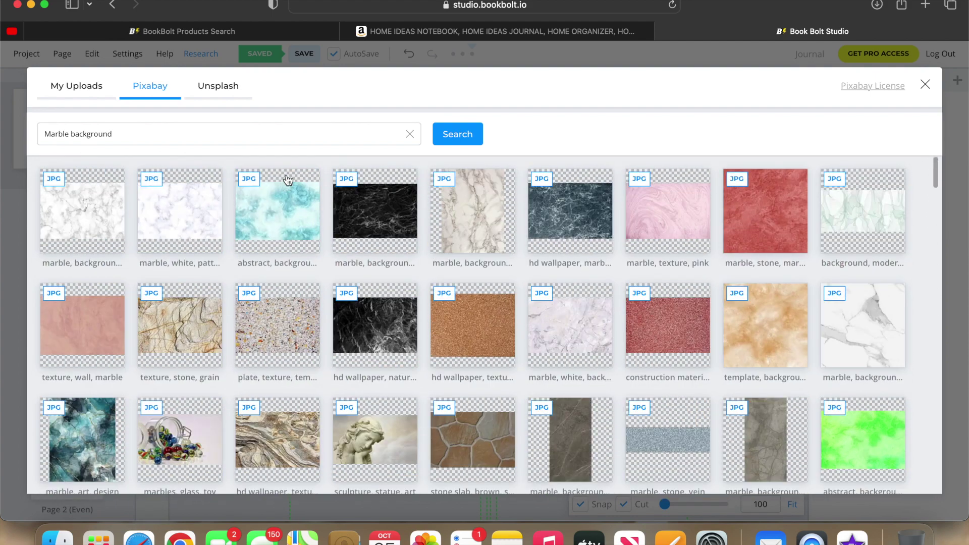
triple_click(264, 130)
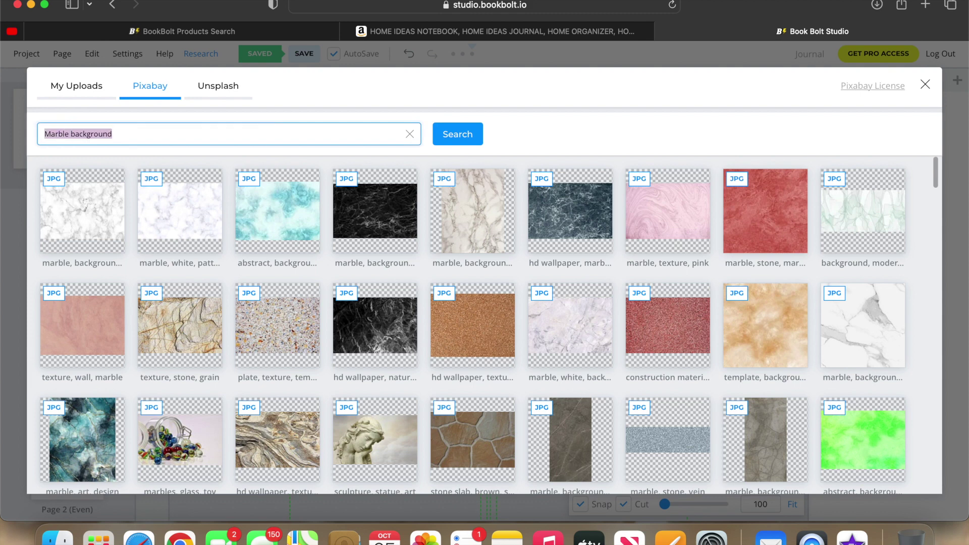
Search Pixabay for 'Christmas', browse the results, then clear the search term.
text(Christmas)
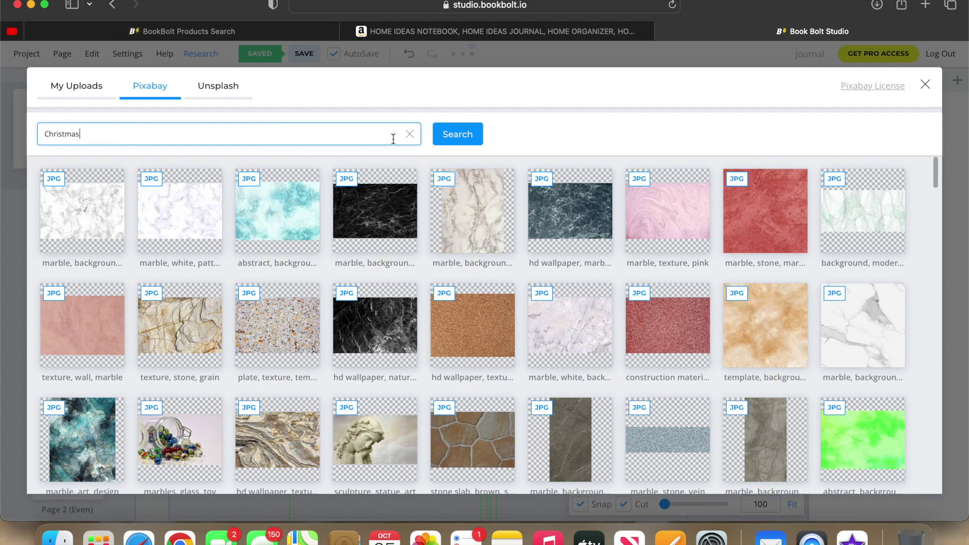
click(459, 142)
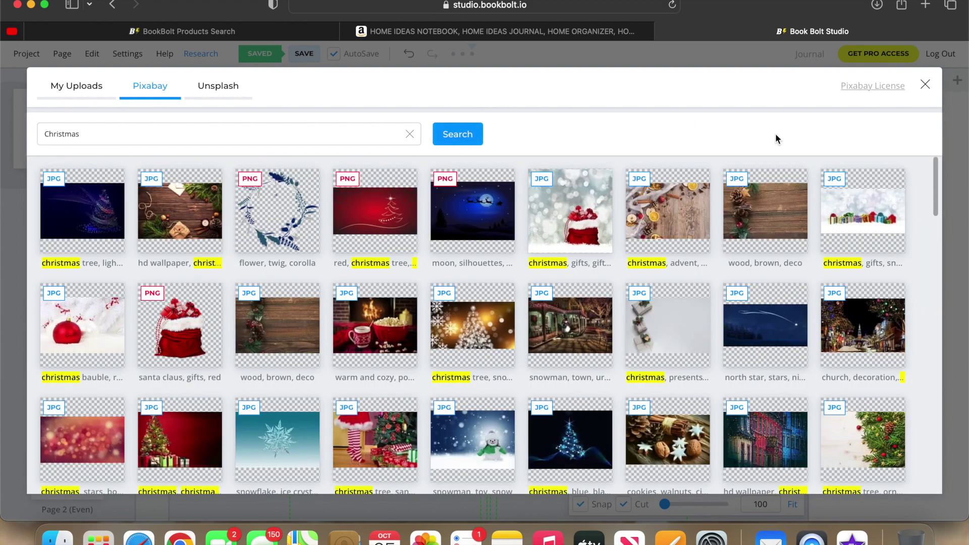
drag(935, 184, 961, 190)
click(335, 133)
key(BackSpace)
key(BackSpace)
key(BackSpace)
key(BackSpace)
key(BackSpace)
key(BackSpace)
key(BackSpace)
key(BackSpace)
key(BackSpace)
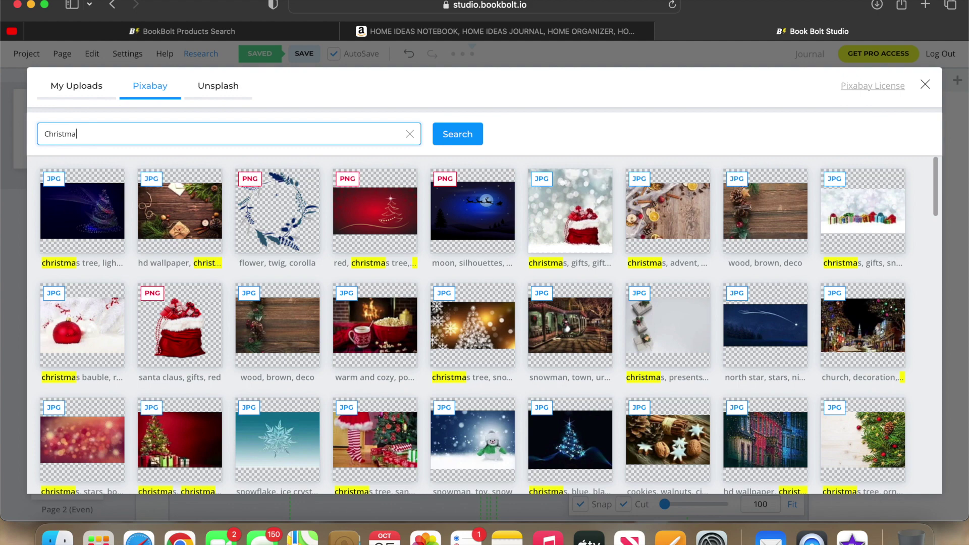
Search Pixabay for 'New Year' and add the gold '2023' PNG to the cover.
text(New )
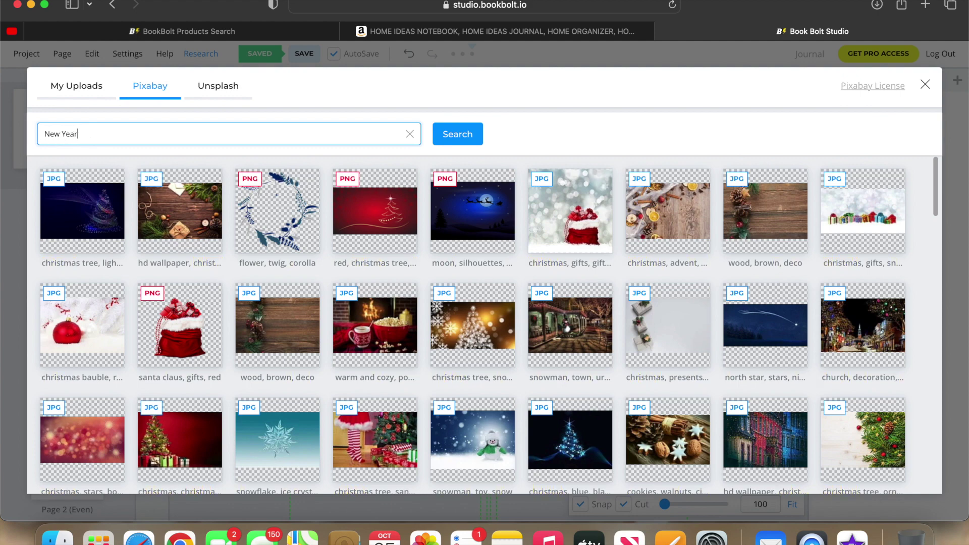
text(Year)
click(458, 136)
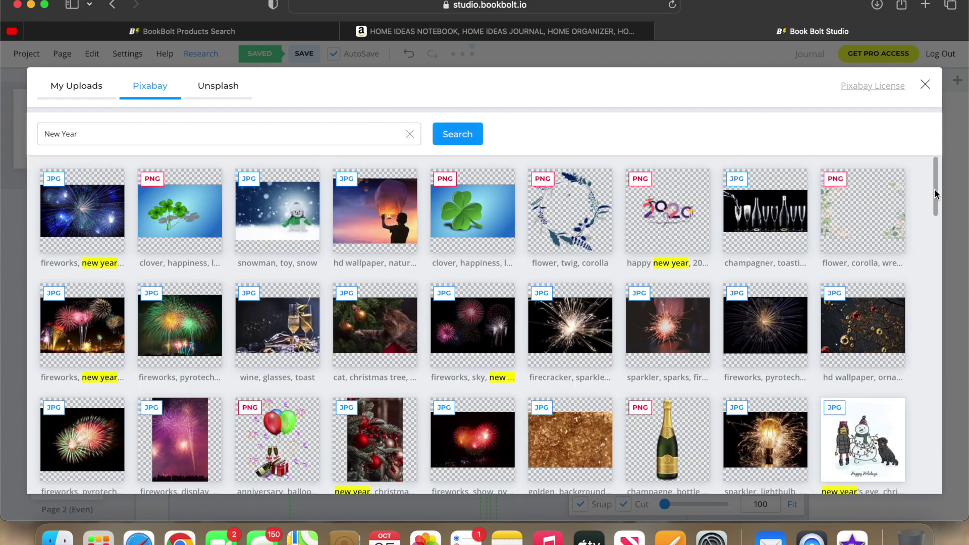
drag(934, 190, 965, 477)
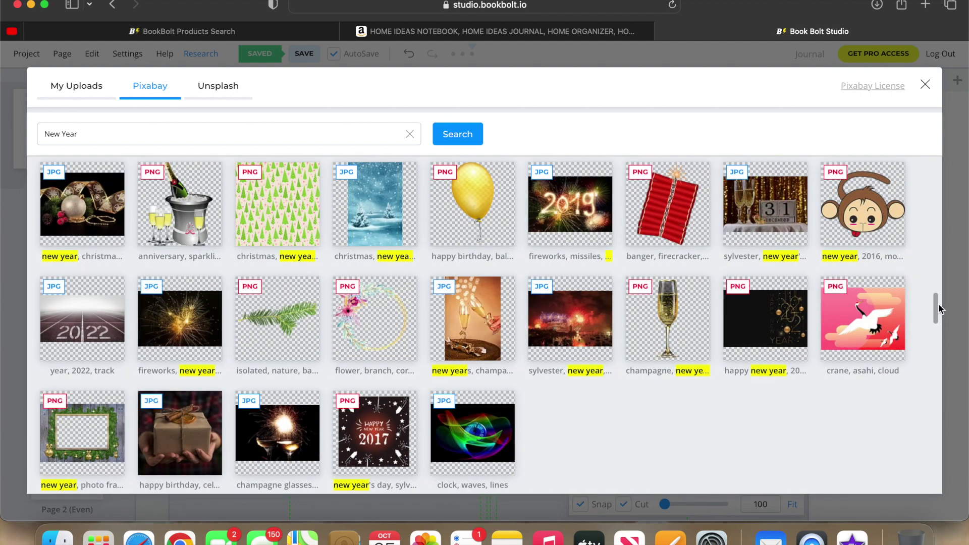
drag(937, 309, 941, 339)
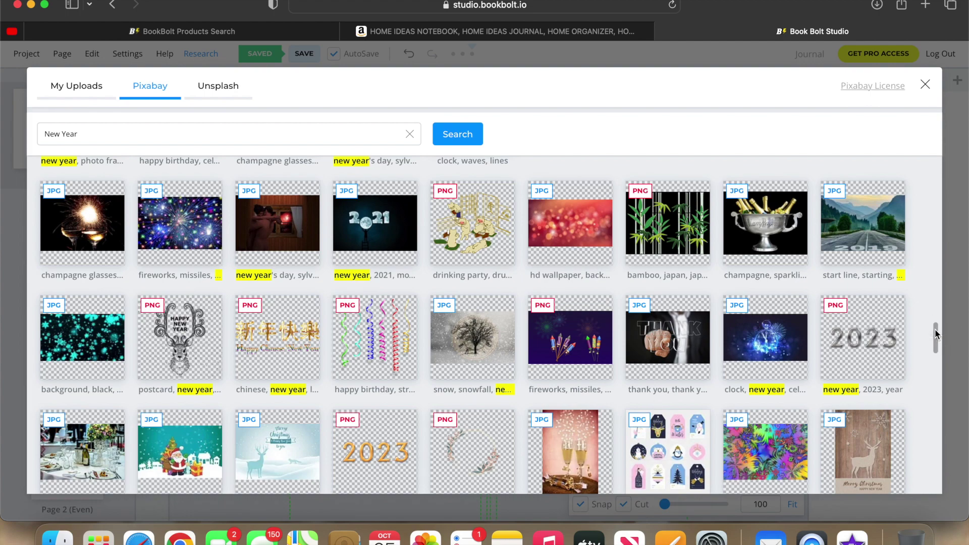
scroll(934, 341, down, 2)
scroll(934, 341, down, 5)
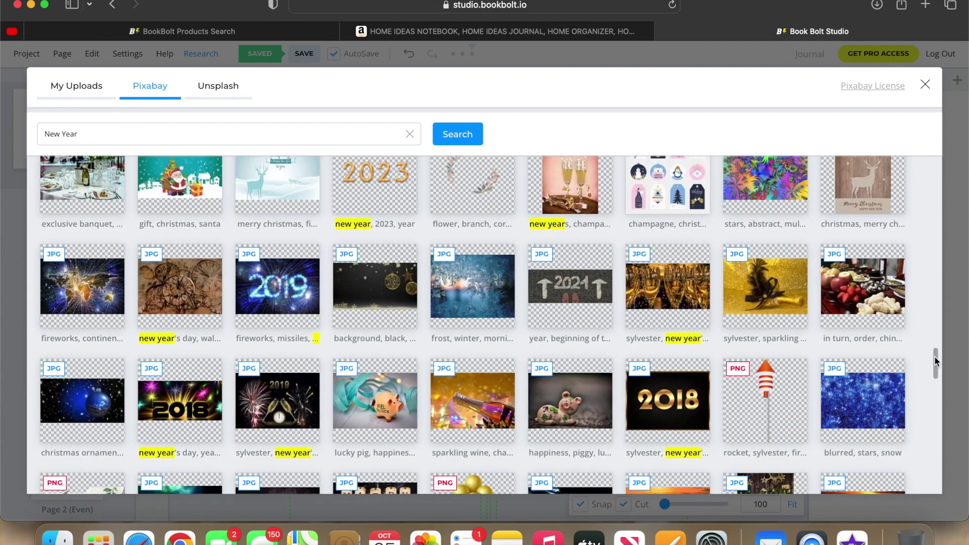
scroll(930, 352, down, 10)
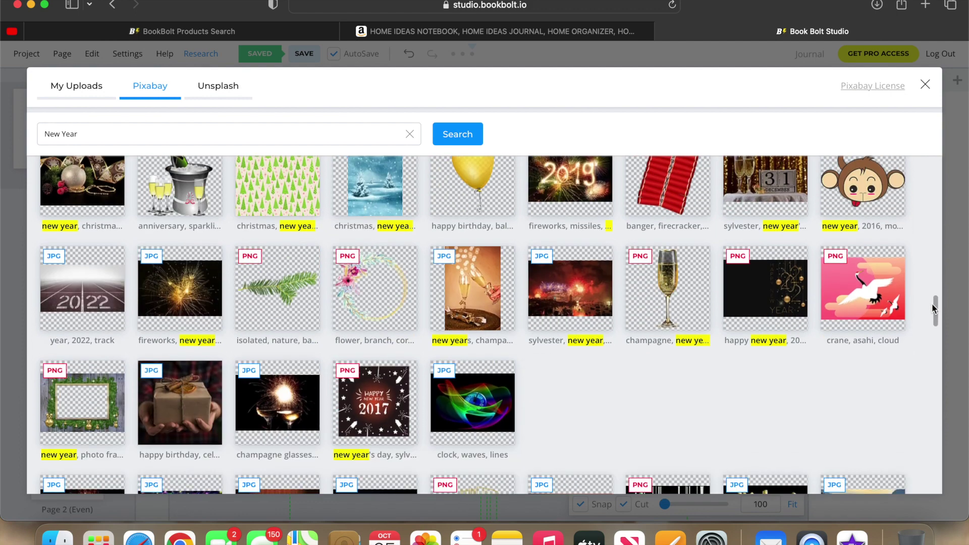
scroll(935, 323, down, 3)
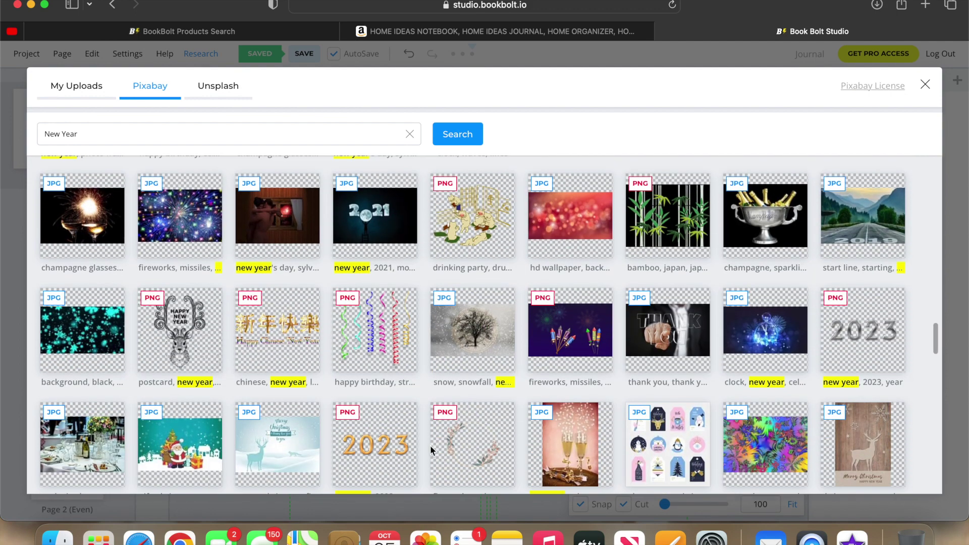
click(389, 447)
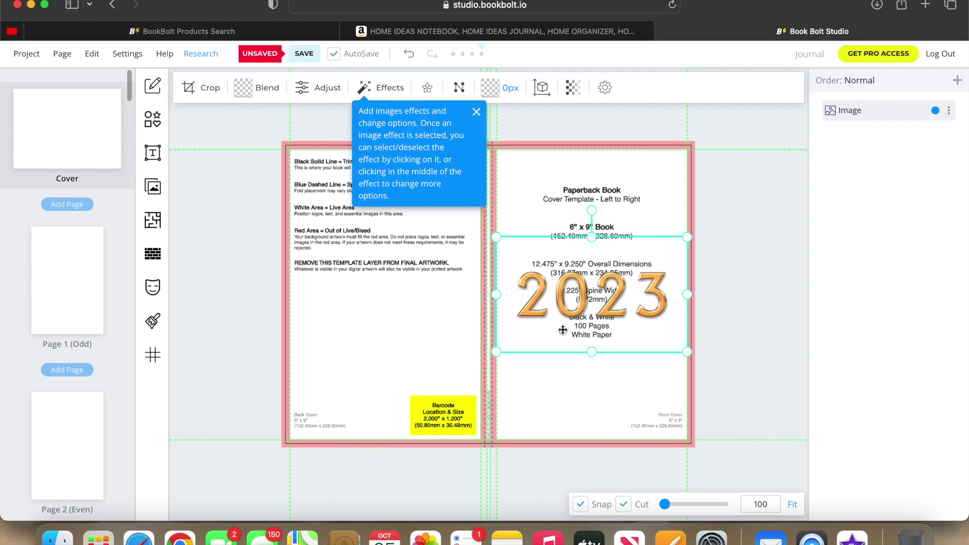
Move the 2023 graphic to the back cover and stretch the orange-pink watercolor over the front cover.
drag(566, 320, 358, 303)
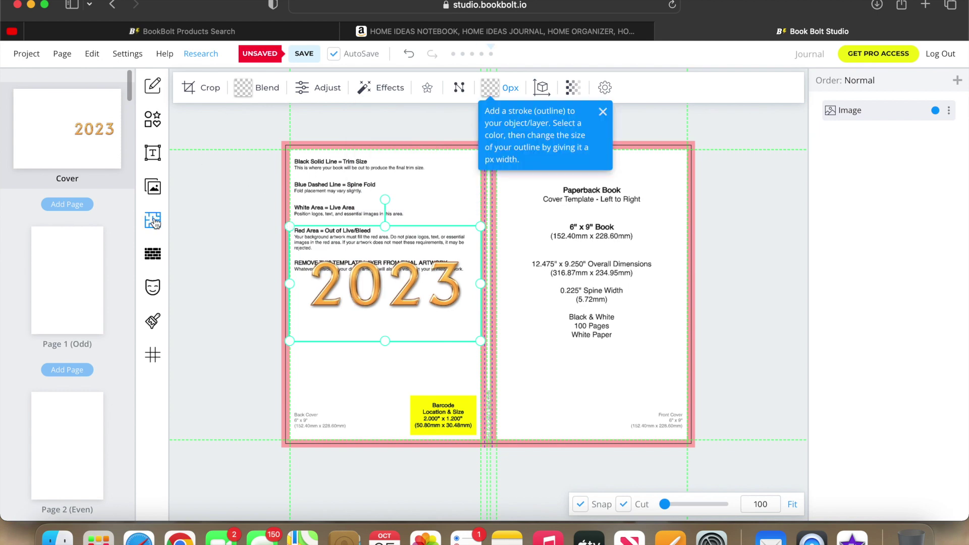
click(153, 187)
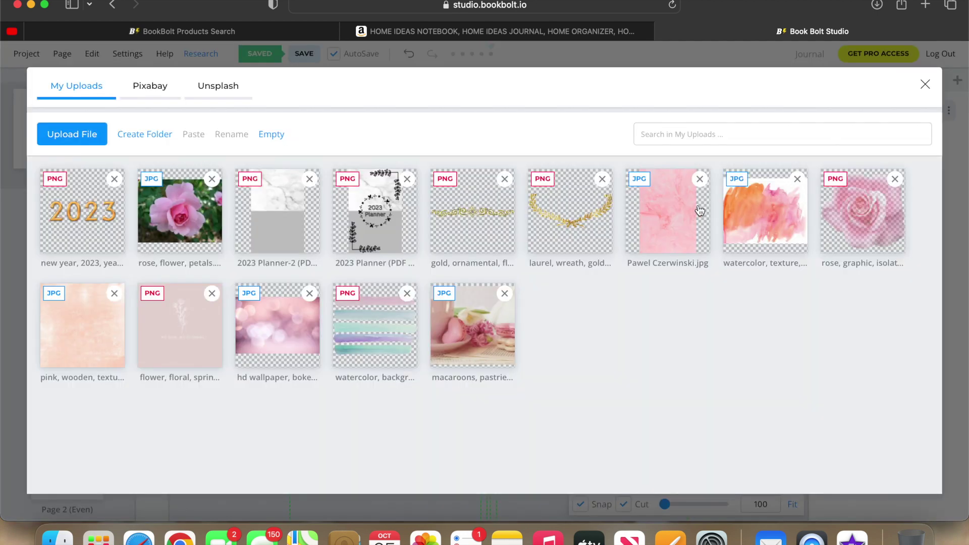
click(763, 220)
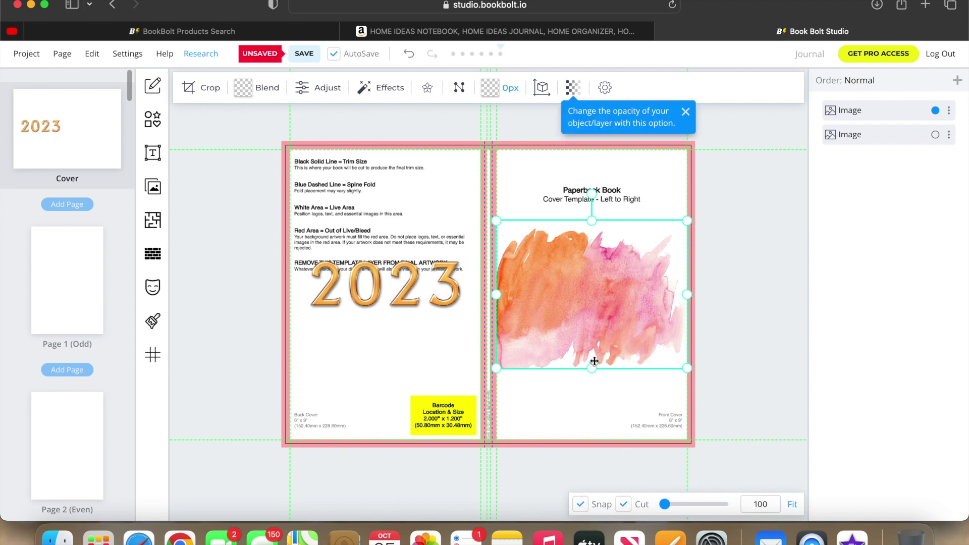
drag(592, 368, 593, 442)
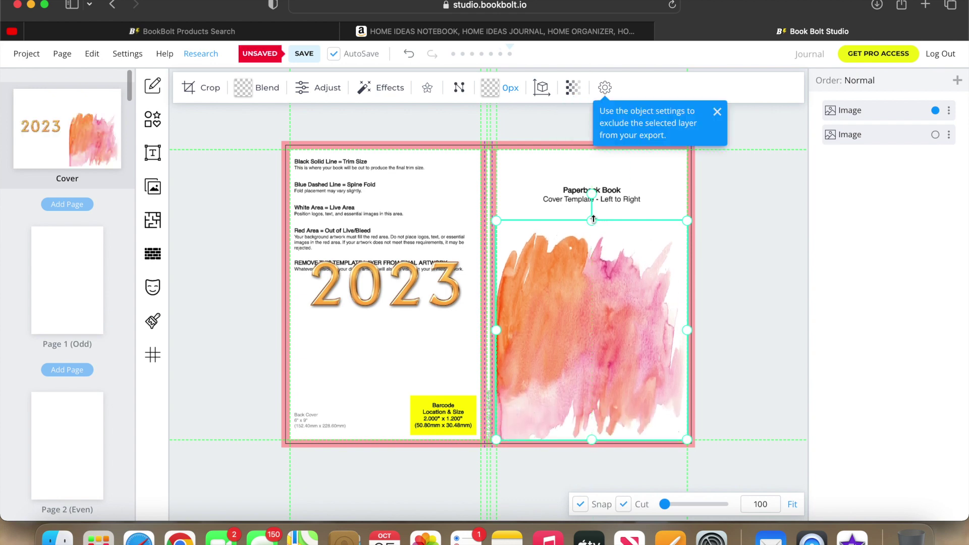
drag(593, 220, 586, 148)
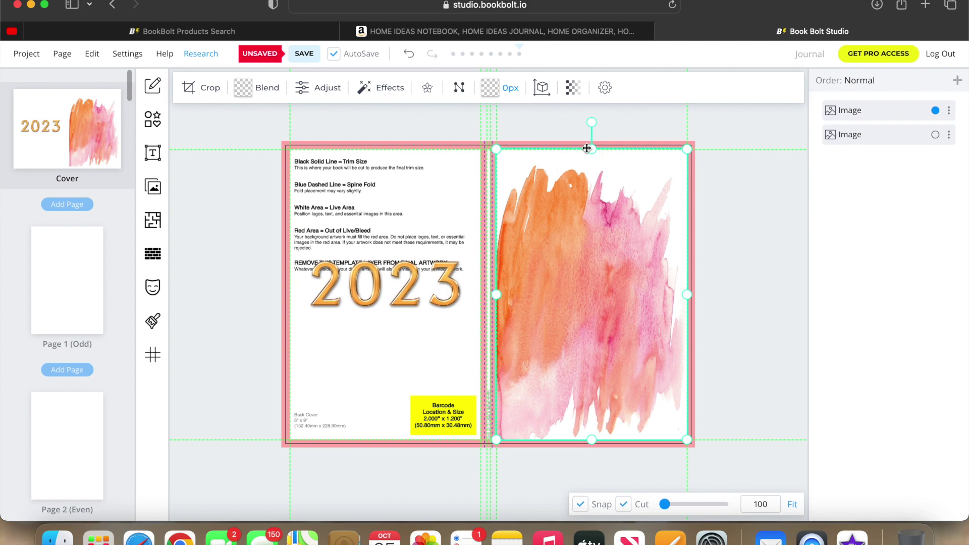
click(716, 222)
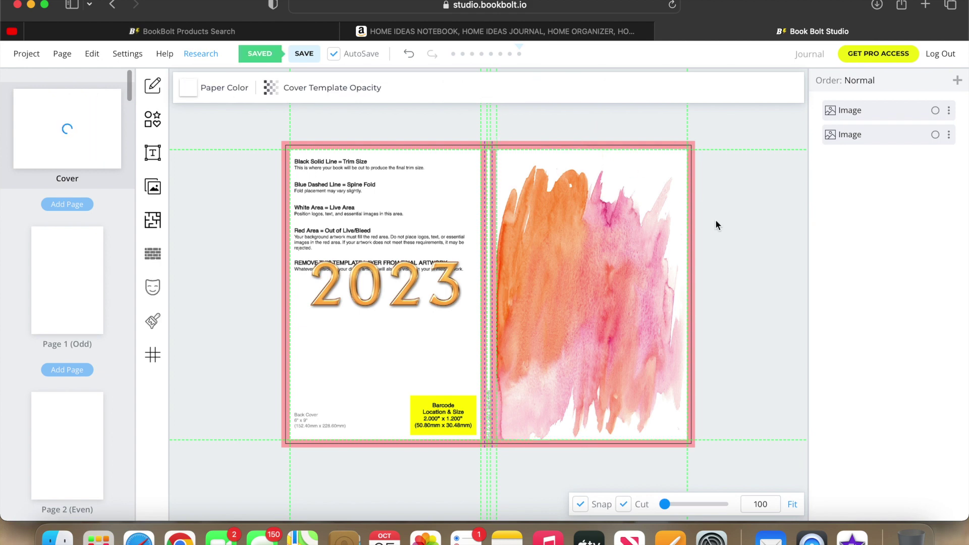
Layer the 2023 graphic above the watercolor, move it onto the upper front cover, and shrink it.
drag(380, 299, 417, 265)
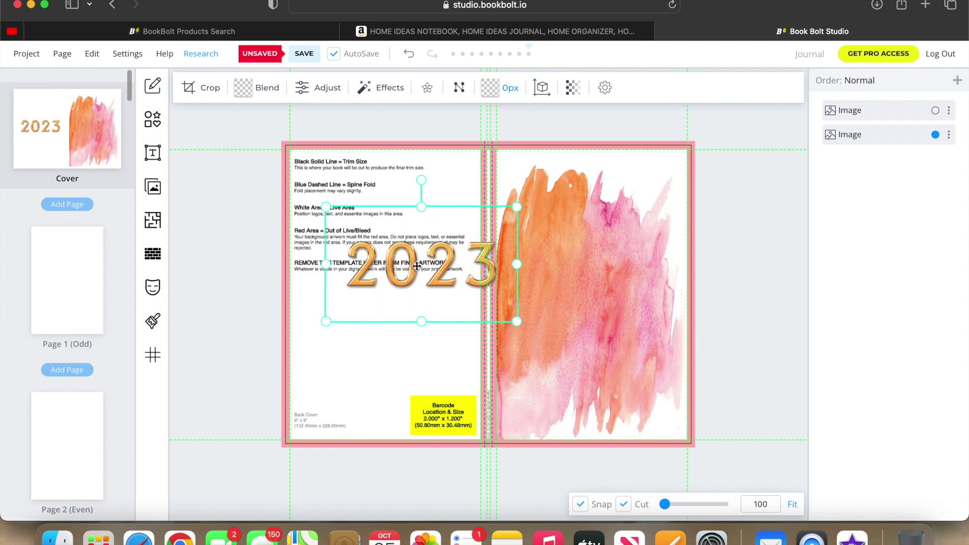
drag(899, 133, 895, 106)
drag(425, 273, 588, 263)
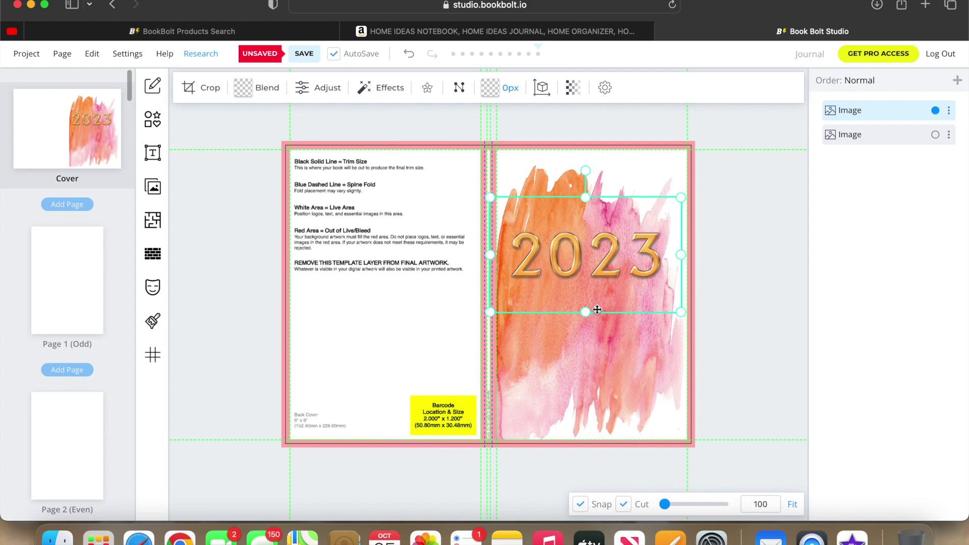
drag(589, 314, 588, 306)
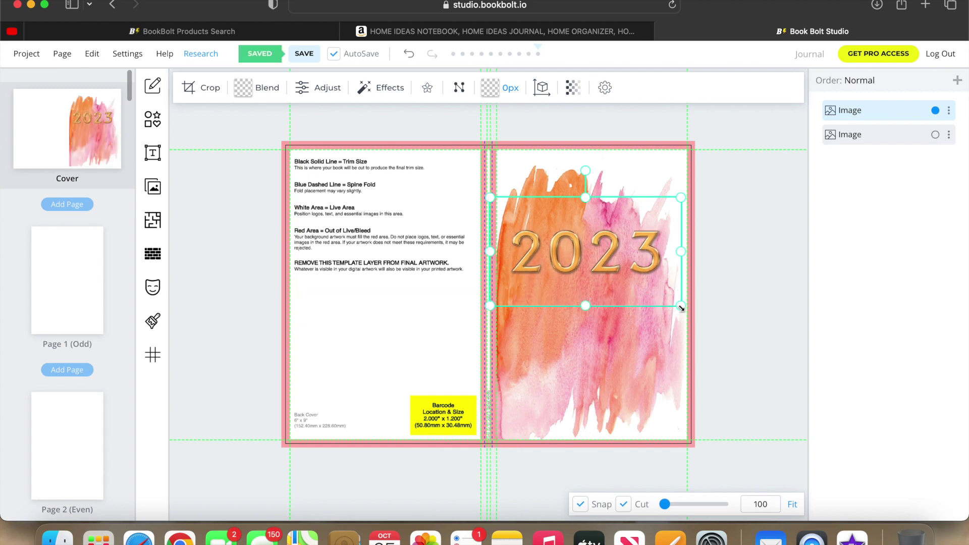
drag(681, 306, 652, 294)
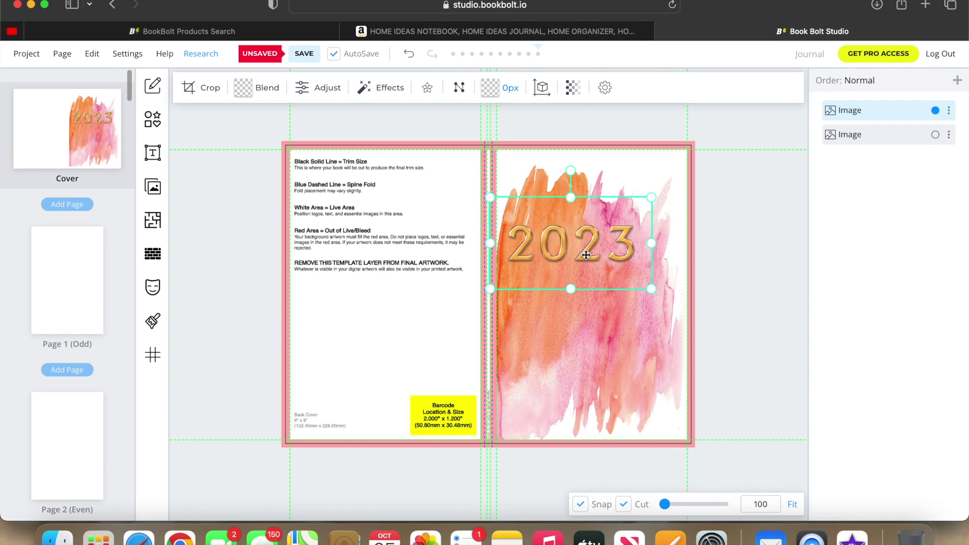
mouse_move(590, 259)
mouse_down()
mouse_move(605, 279)
mouse_move(604, 307)
mouse_move(605, 261)
mouse_up()
click(733, 249)
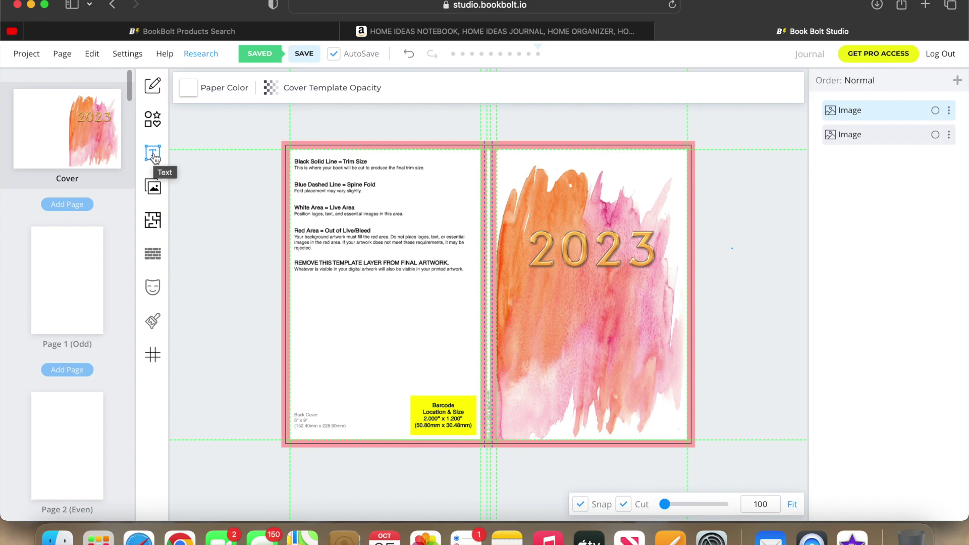
Search Pixabay for 'Planner' images.
click(153, 187)
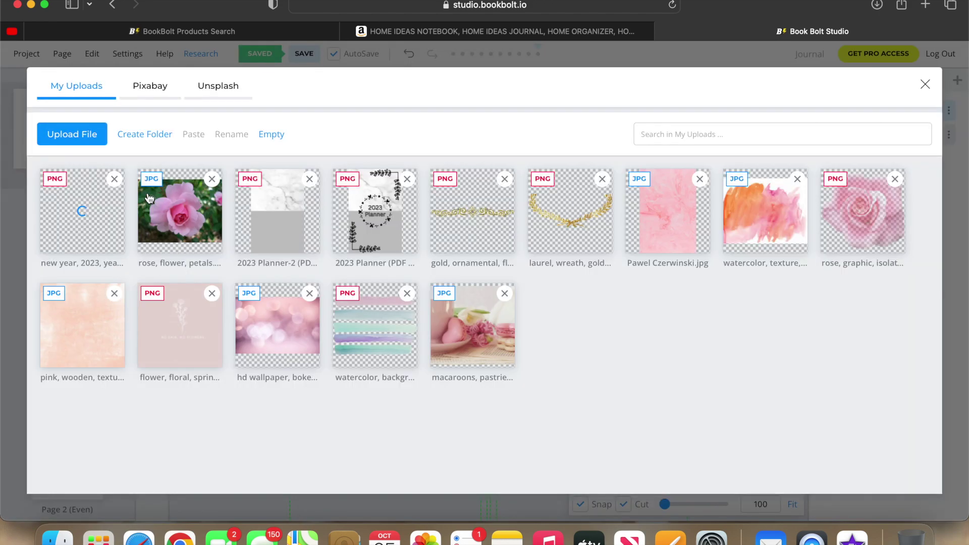
click(156, 81)
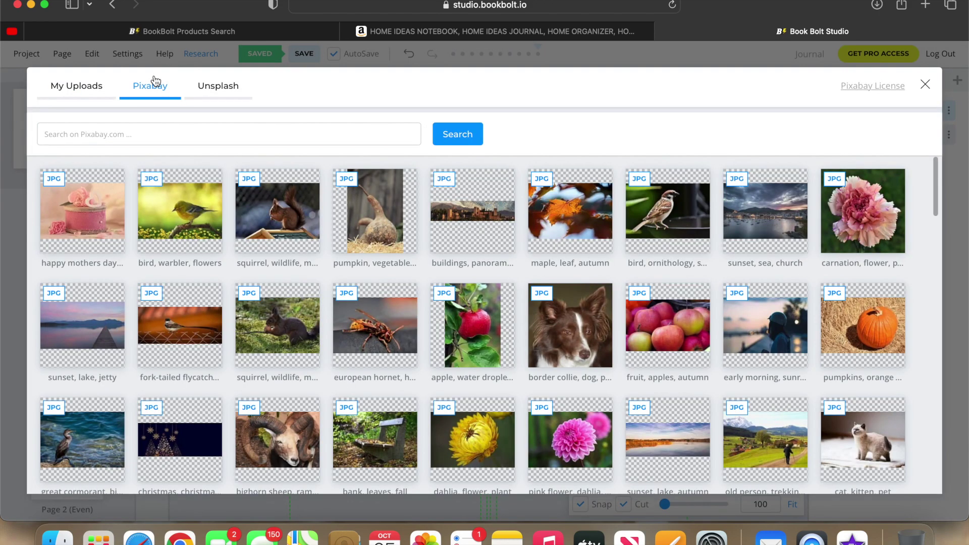
click(220, 138)
text(P)
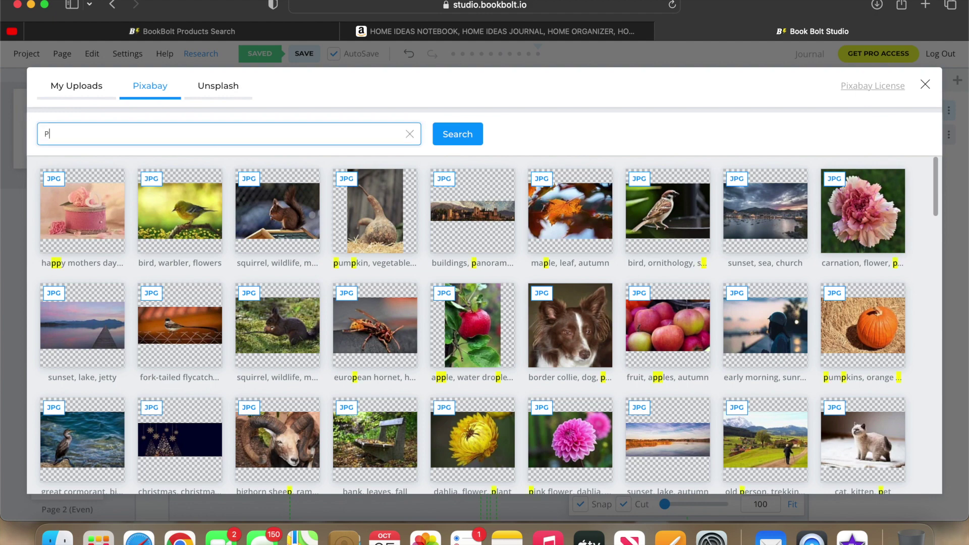
text(lanner)
click(473, 141)
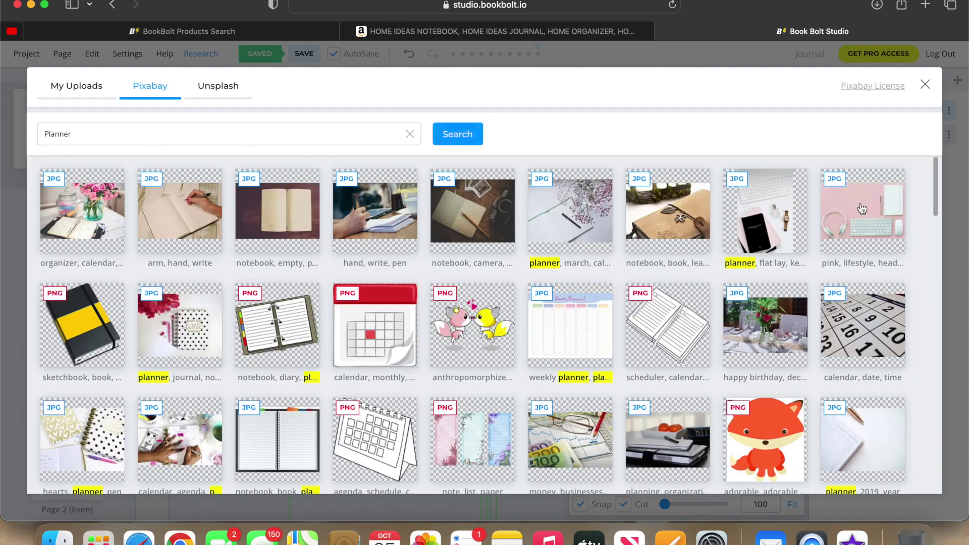
Scroll the Planner results, check My Uploads, and close the image library.
drag(934, 188, 965, 478)
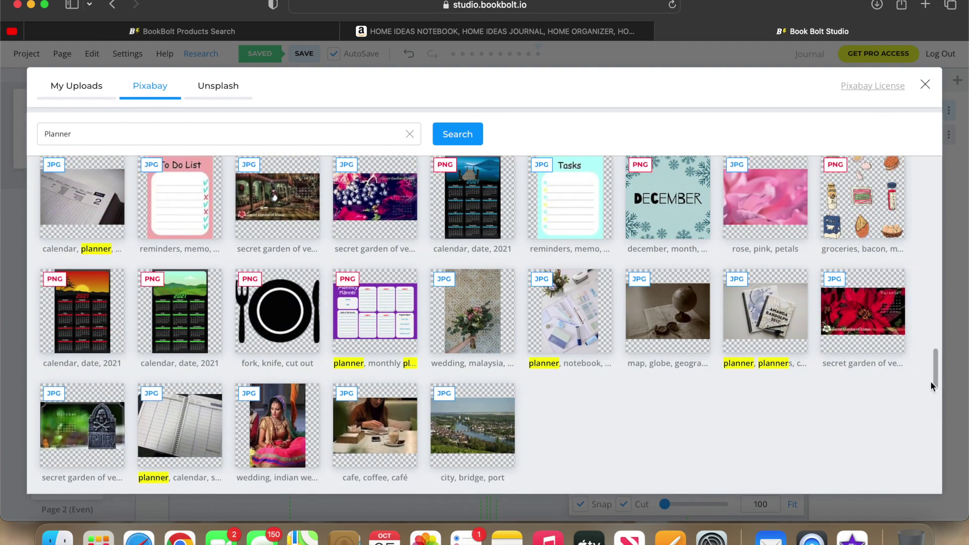
drag(937, 376, 964, 523)
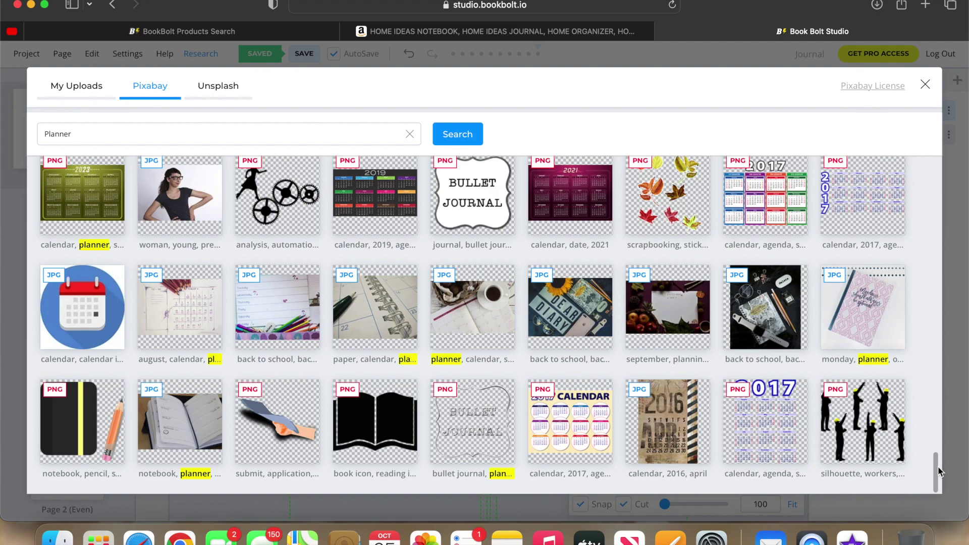
drag(938, 485, 913, 172)
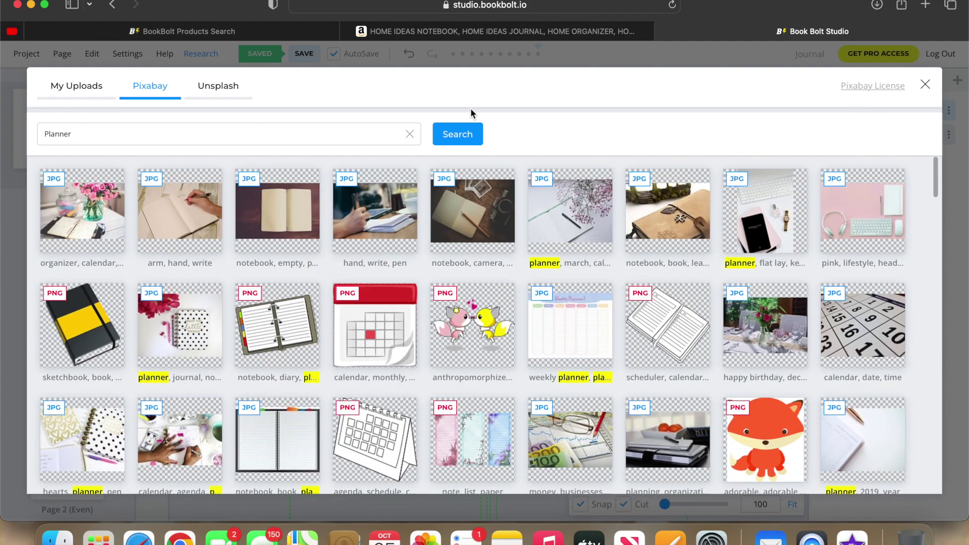
click(71, 92)
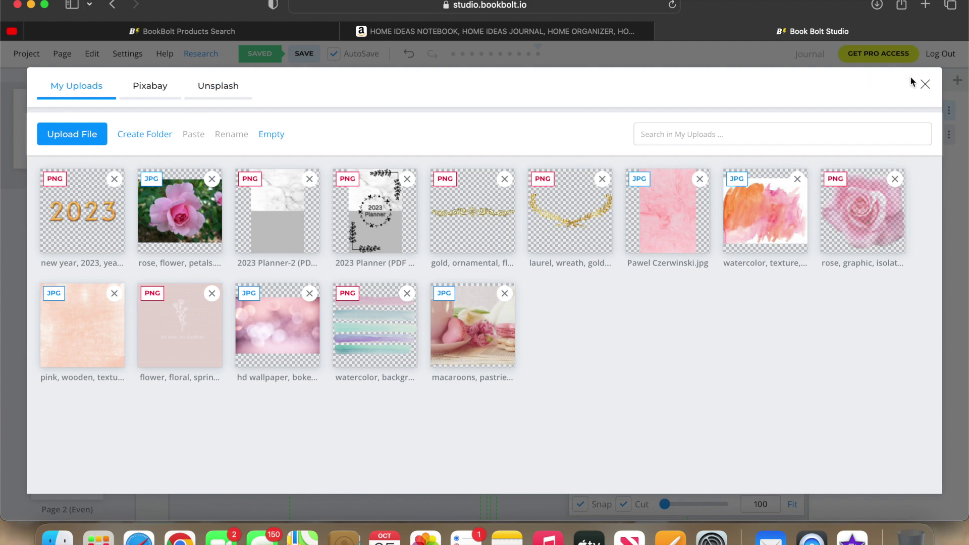
click(926, 85)
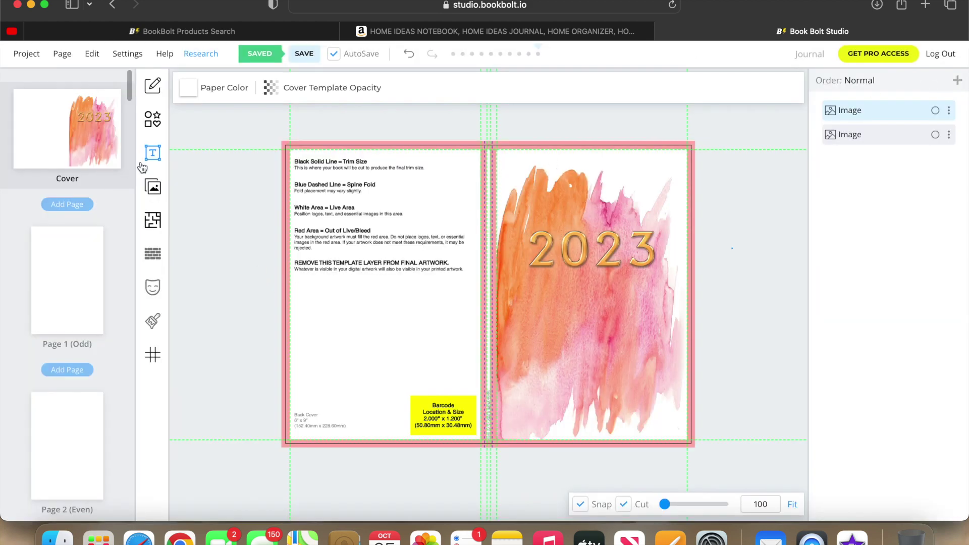
Add a heading text box and drag it onto the front cover below the gold 2023.
click(152, 154)
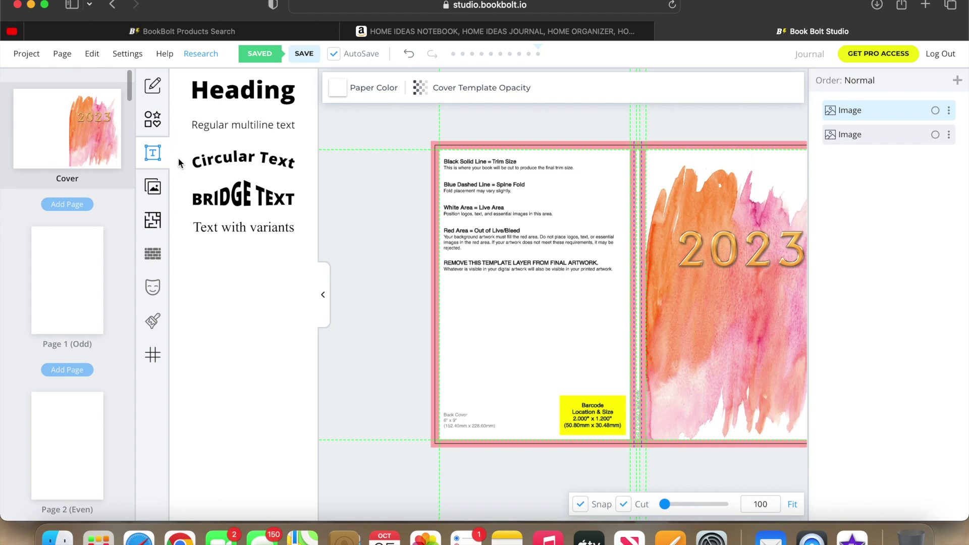
click(248, 96)
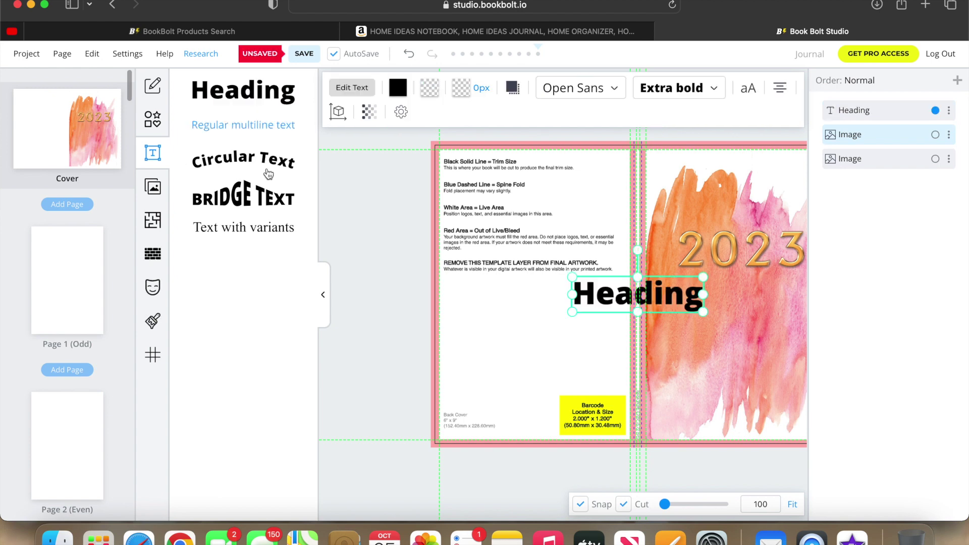
click(323, 297)
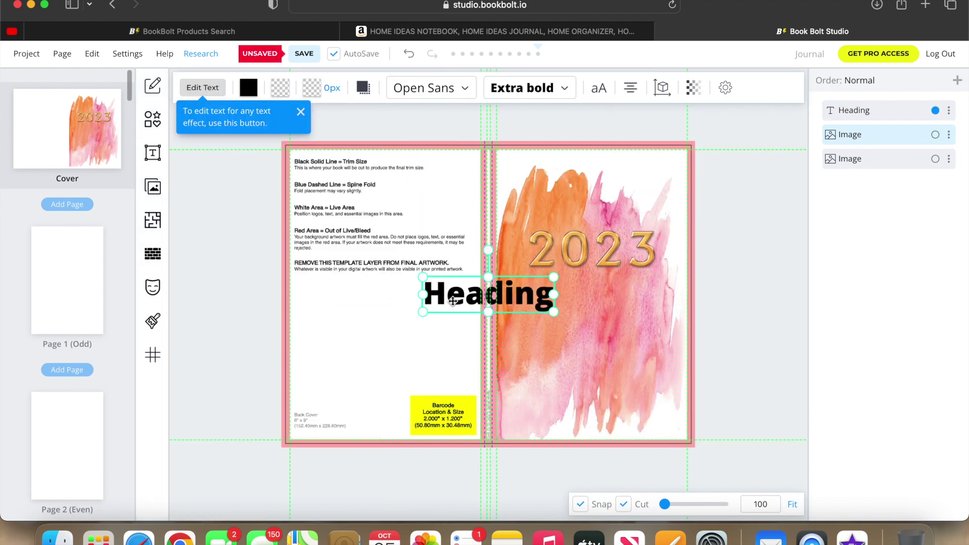
drag(453, 301, 557, 301)
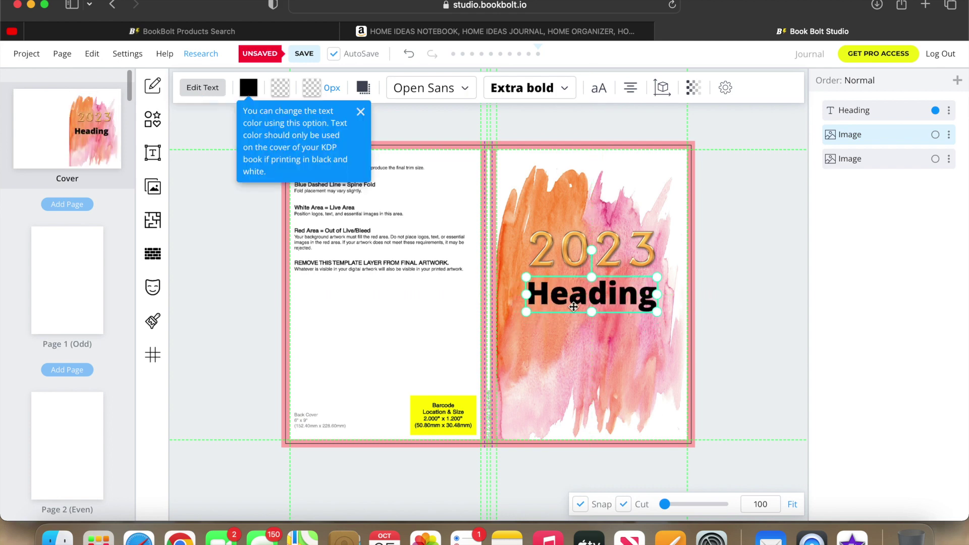
Replace the heading's placeholder wording with 'Planner'.
double_click(571, 305)
double_click(573, 306)
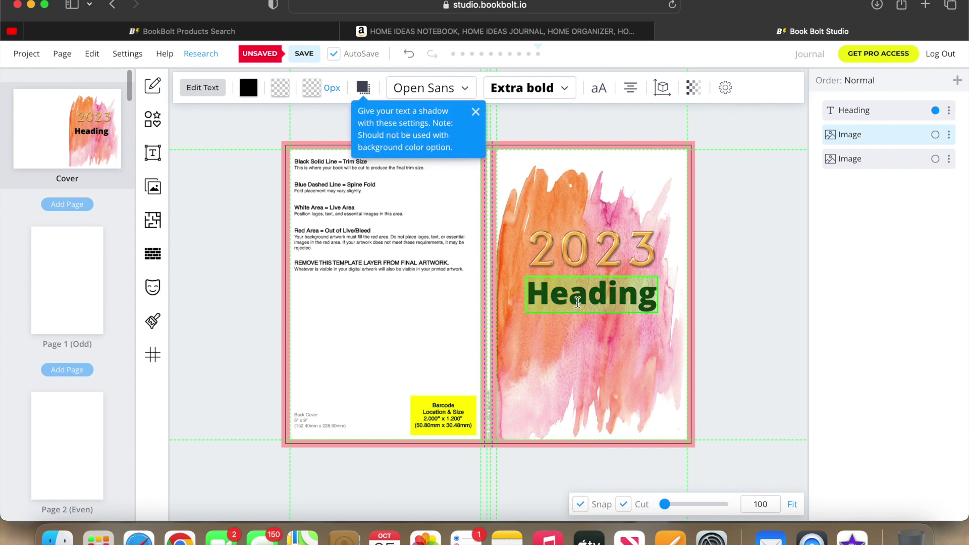
text(Plan)
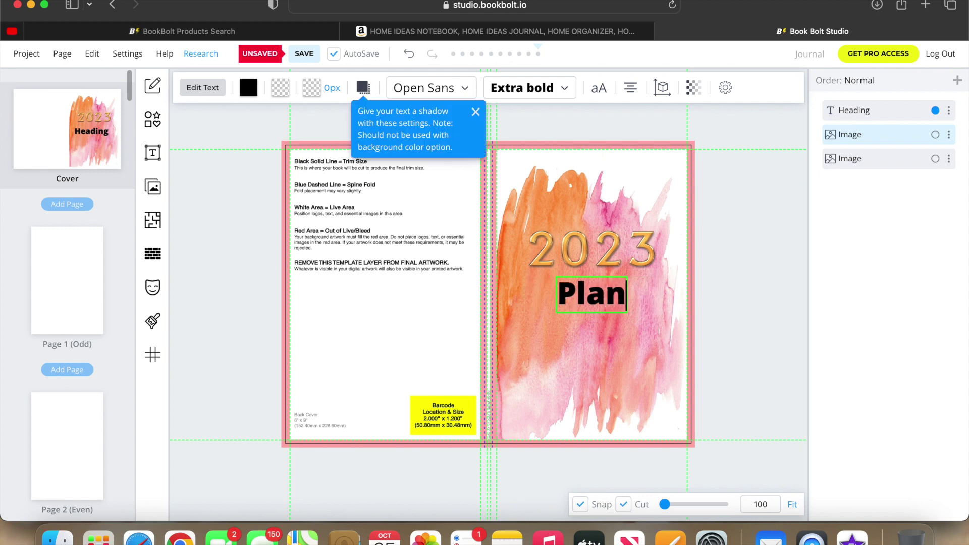
text(ner)
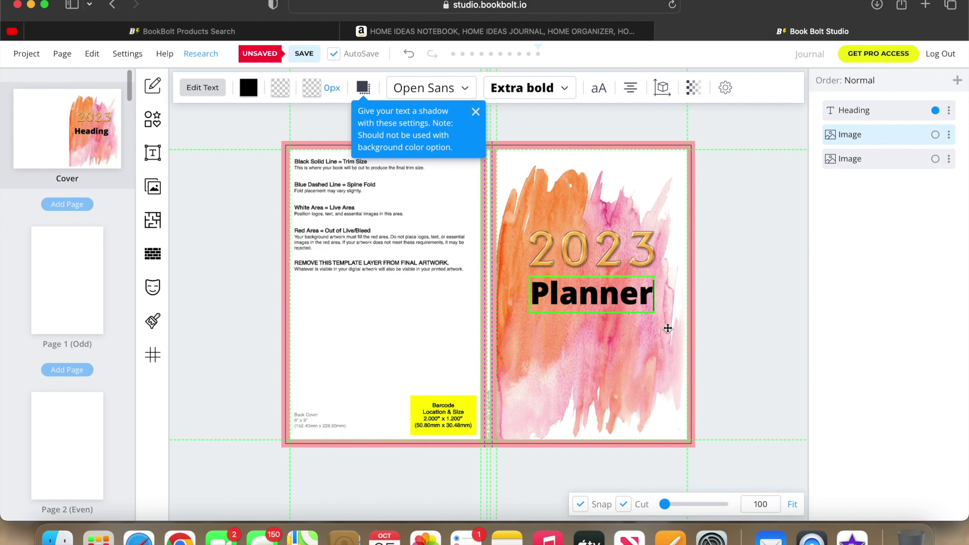
click(651, 300)
click(681, 297)
click(599, 298)
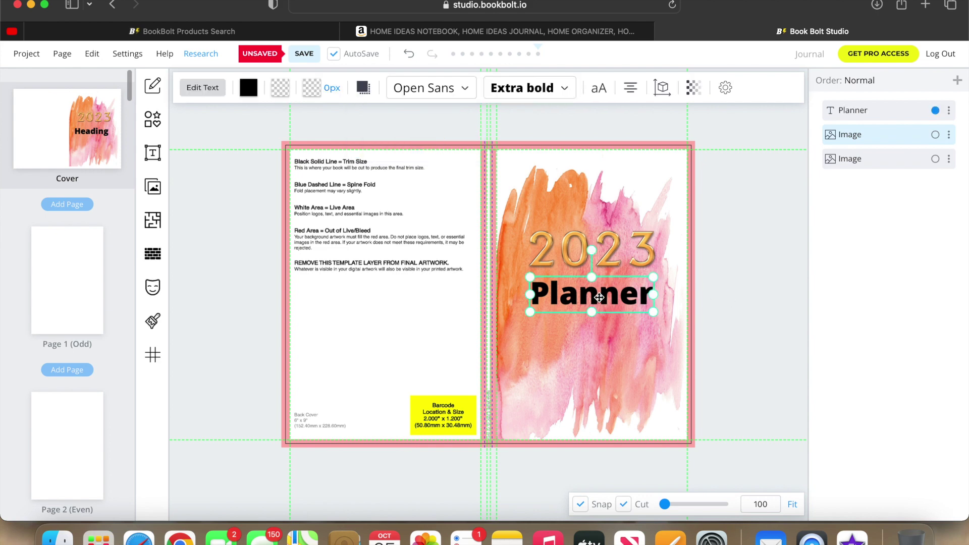
click(248, 88)
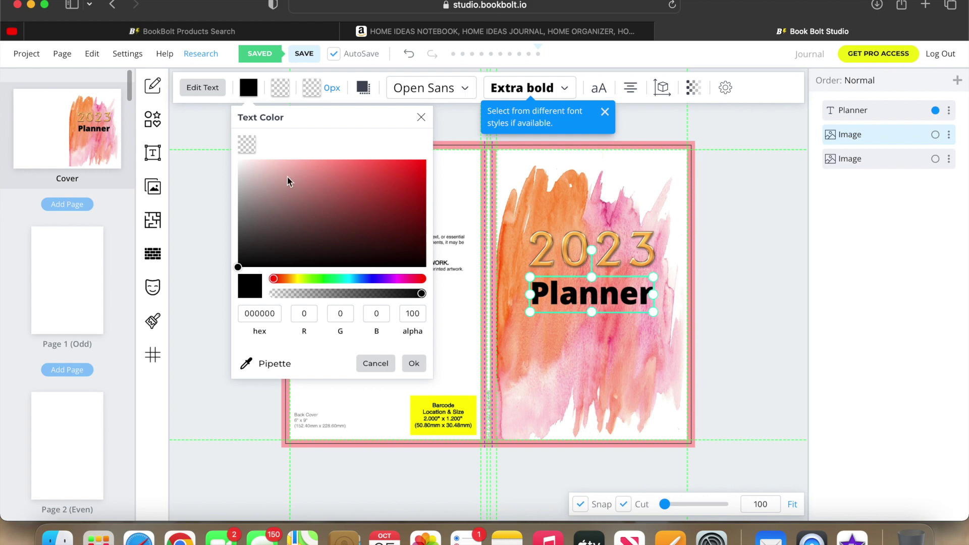
Give the Planner title a gold outline and thicken it to 26px.
click(307, 91)
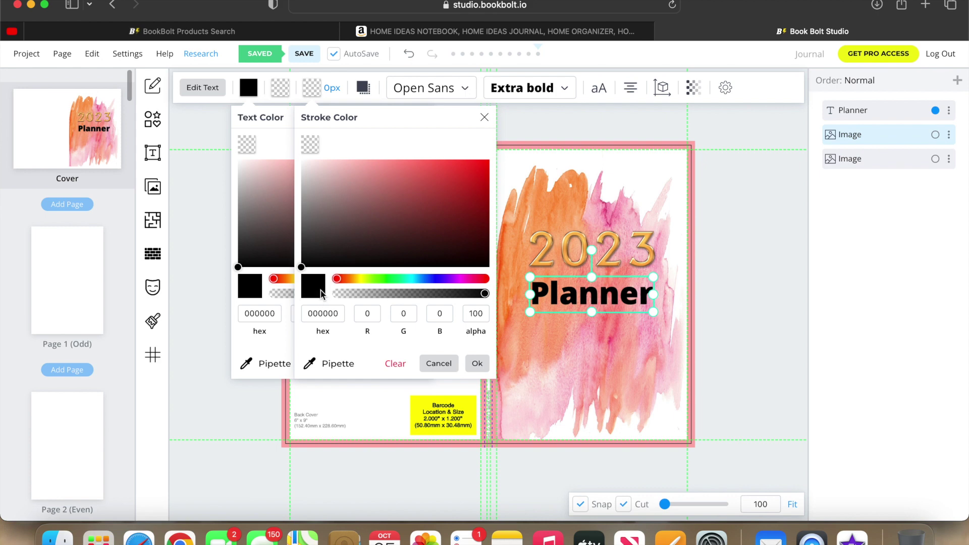
click(339, 278)
mouse_move(338, 277)
mouse_down()
mouse_move(366, 281)
mouse_move(350, 281)
mouse_up()
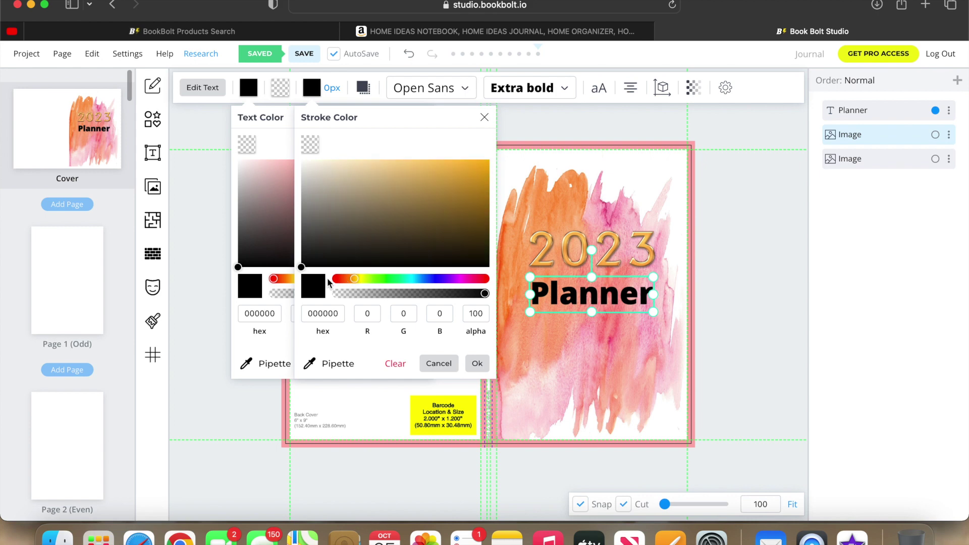
drag(304, 271, 434, 167)
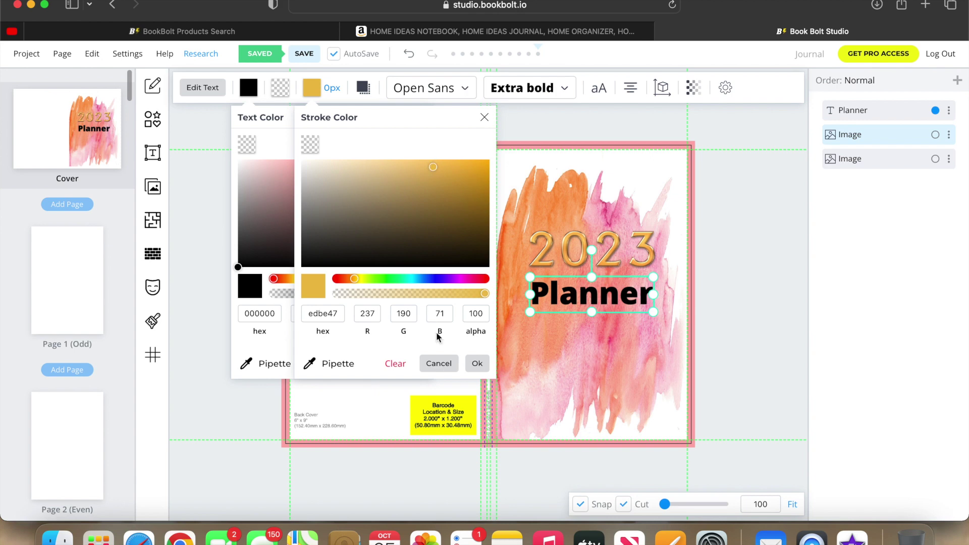
click(477, 364)
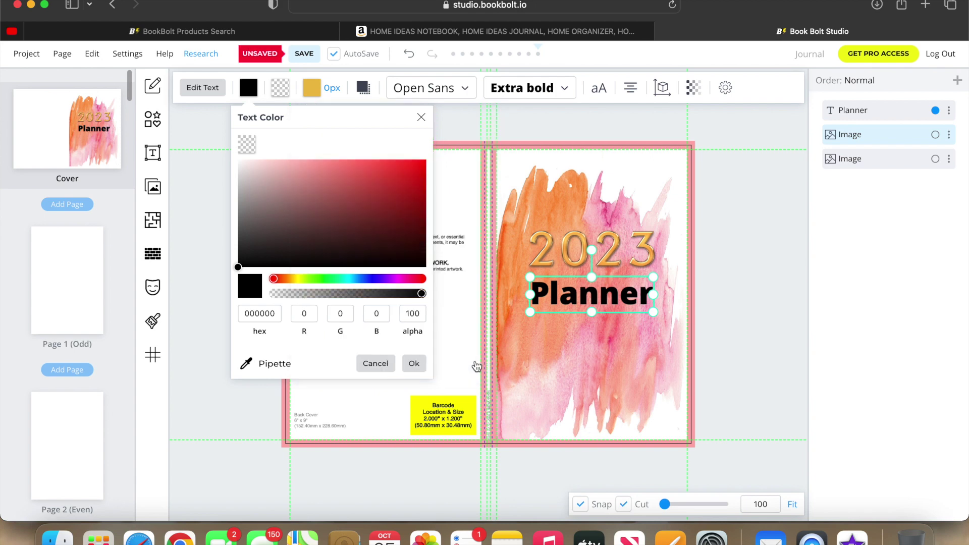
click(332, 88)
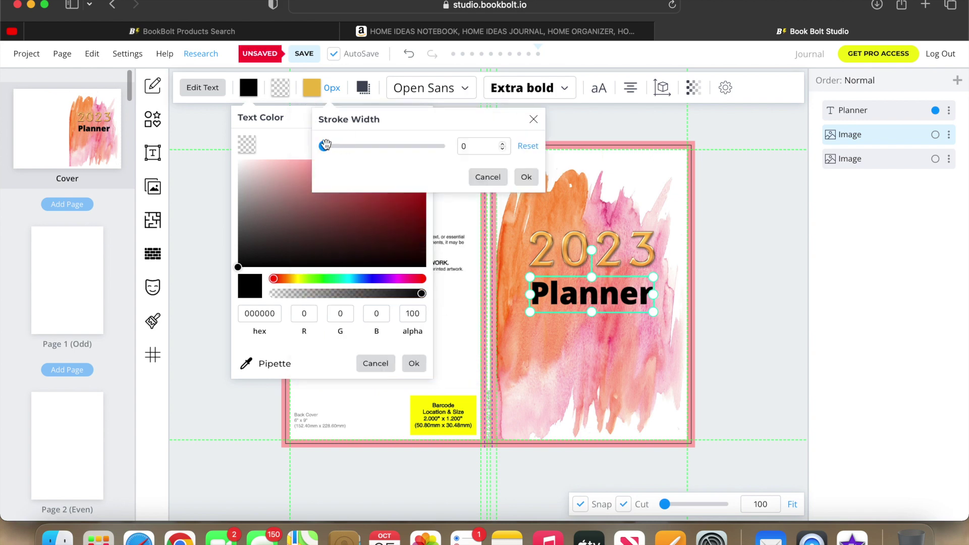
drag(325, 145, 334, 147)
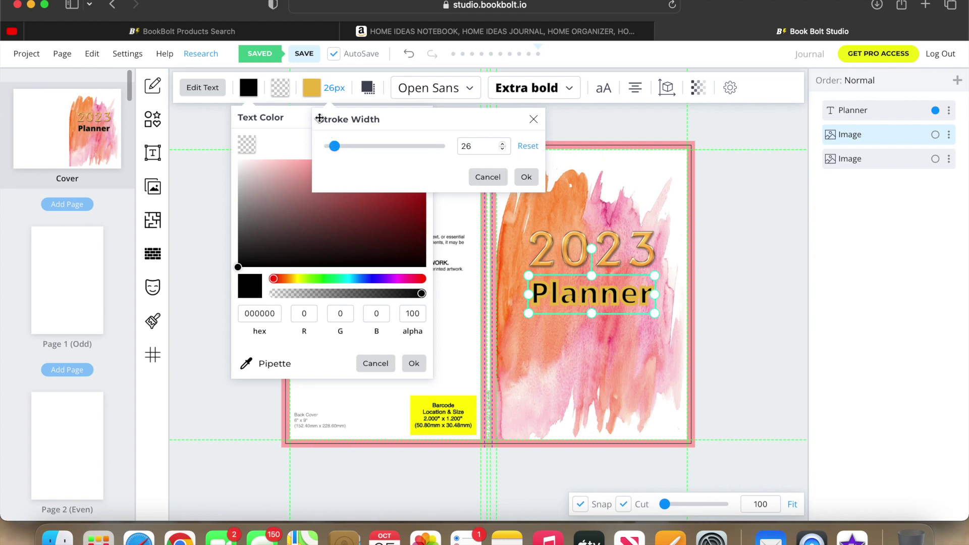
Make the Planner letters gold, switch the outline to black, and stretch the title slightly taller.
click(249, 90)
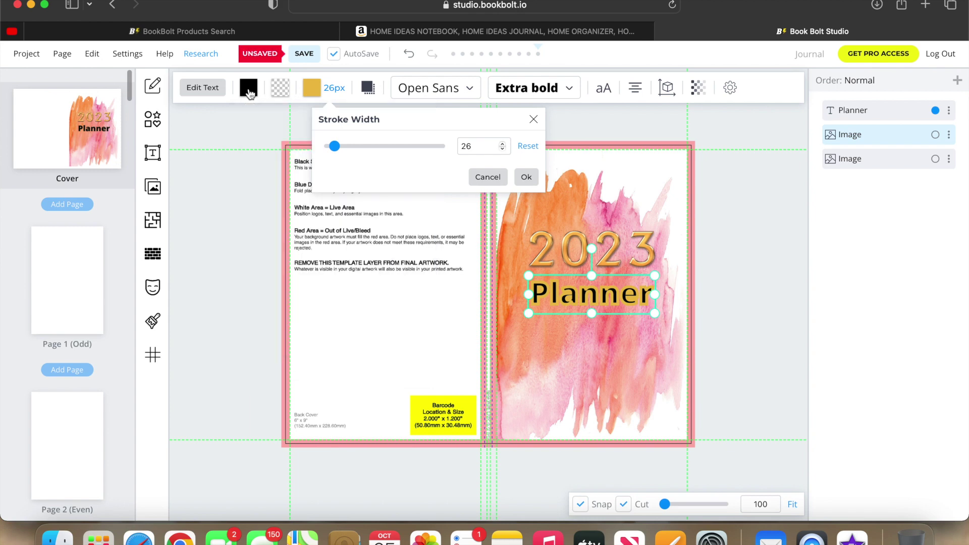
click(248, 90)
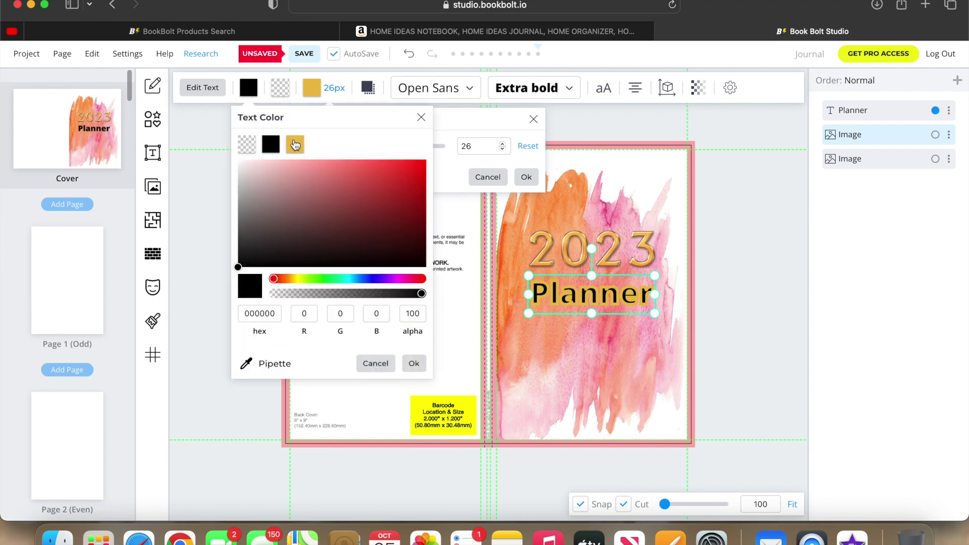
click(295, 145)
click(312, 89)
click(333, 143)
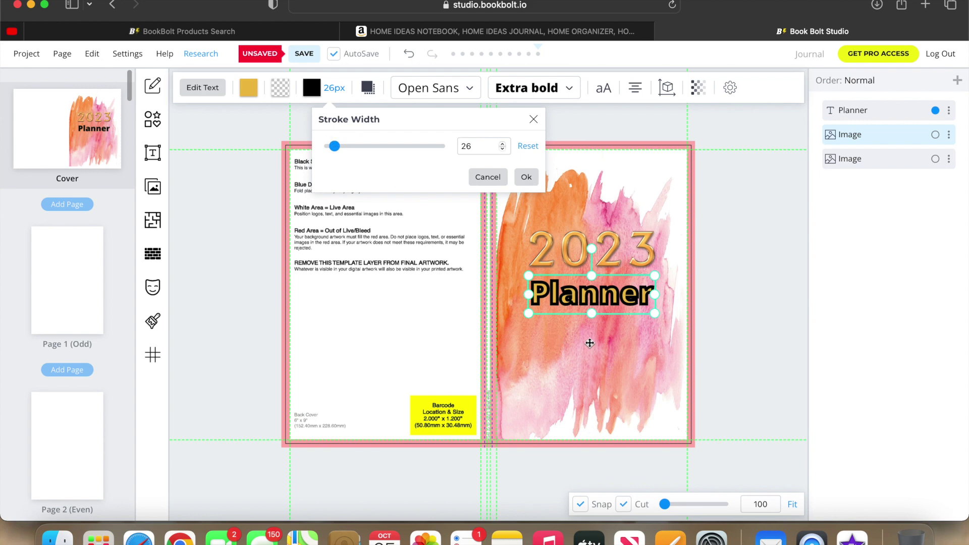
click(525, 180)
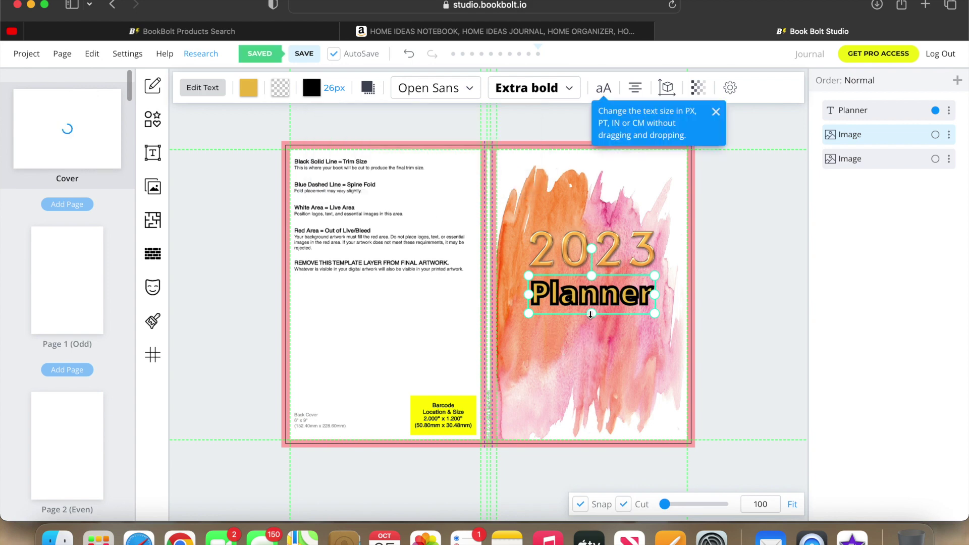
drag(591, 312, 591, 314)
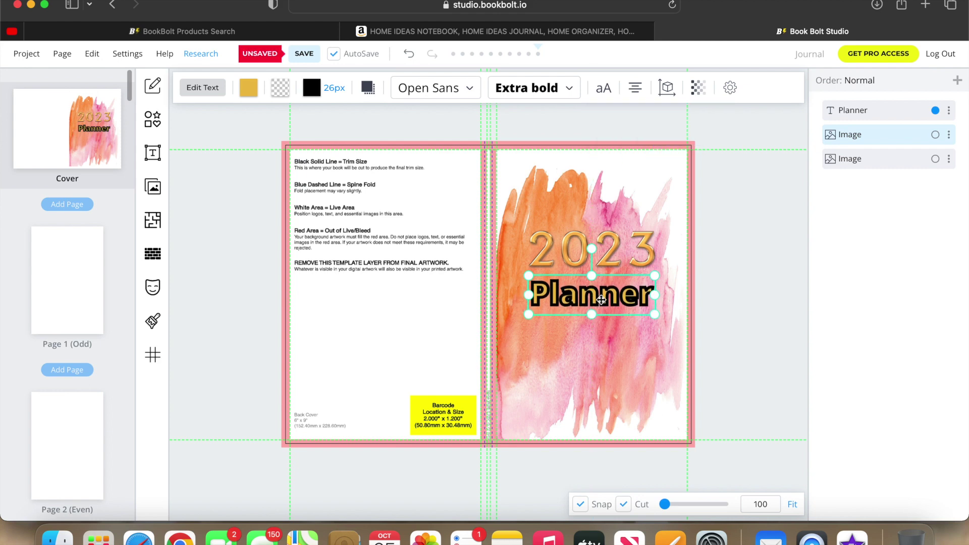
click(707, 274)
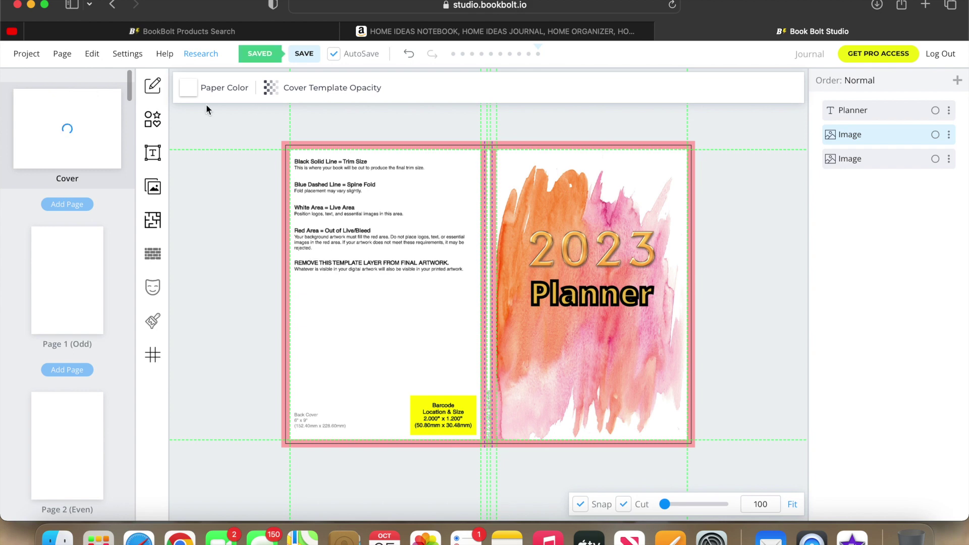
Add another copy of the orange-pink watercolor texture and stretch it over the whole back cover panel.
click(152, 187)
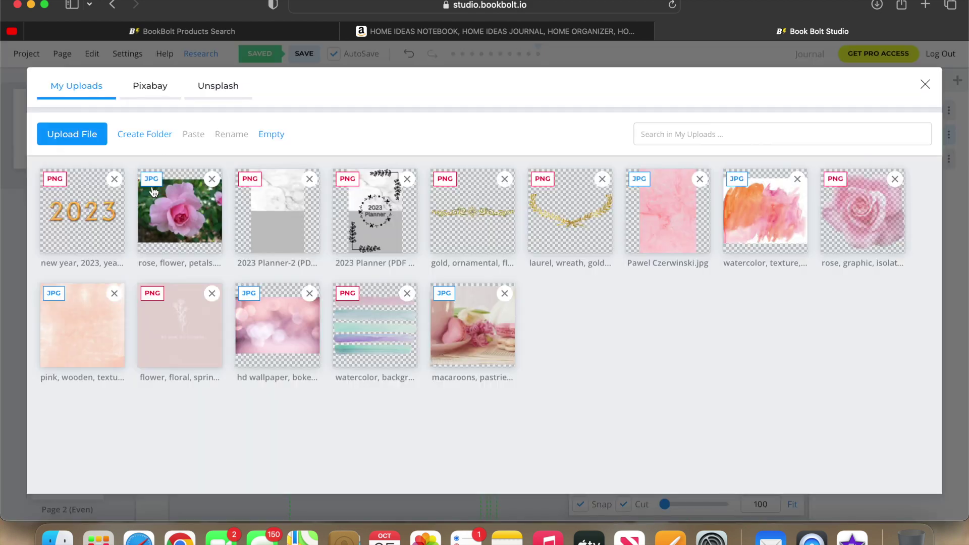
click(721, 220)
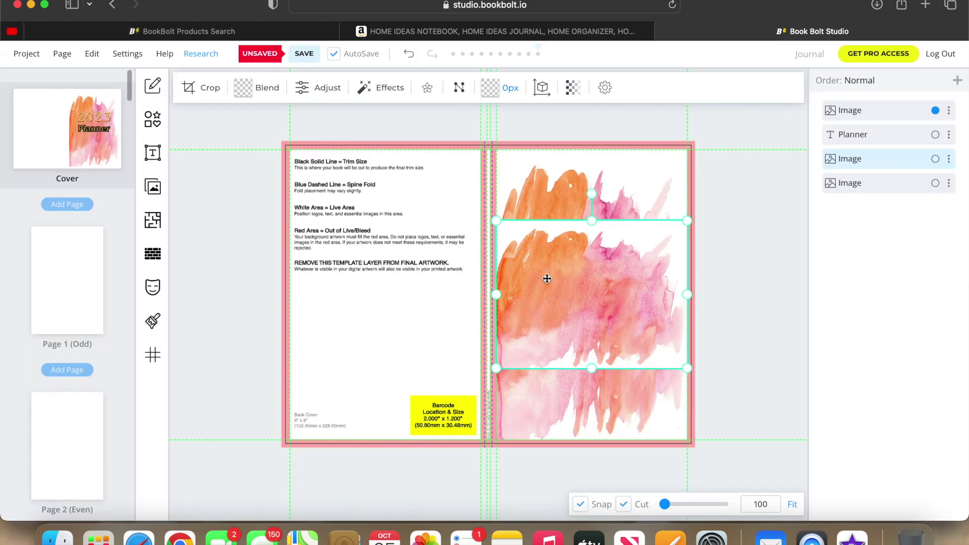
drag(552, 287, 345, 281)
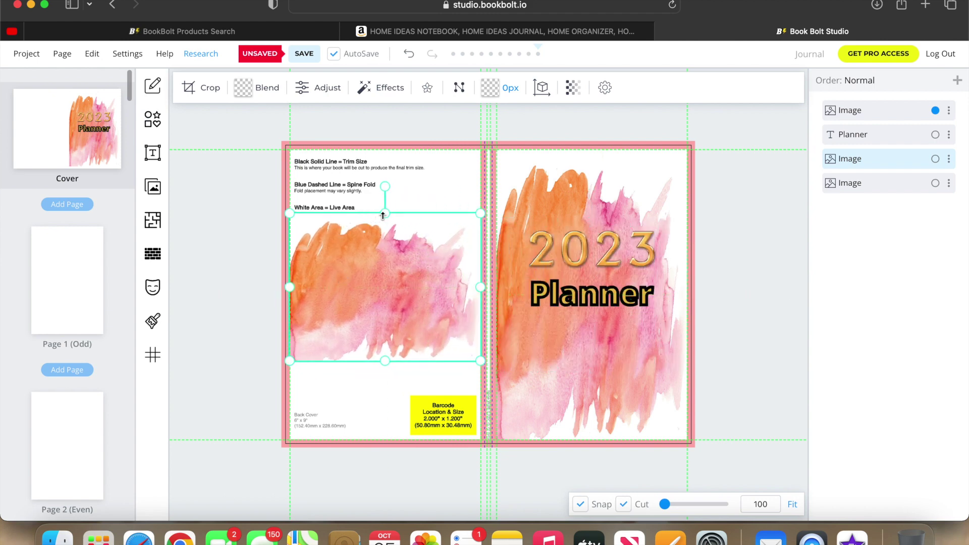
drag(384, 215, 385, 149)
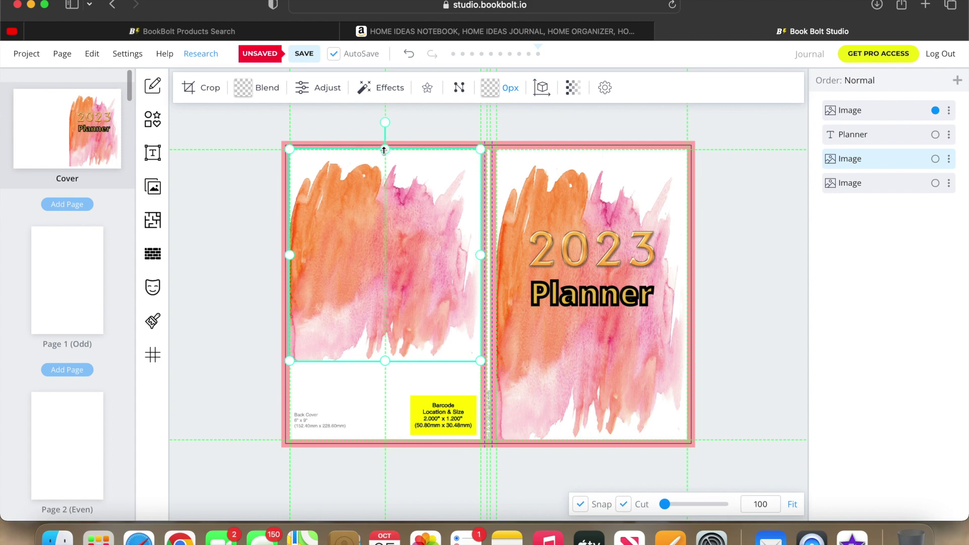
drag(385, 362, 383, 440)
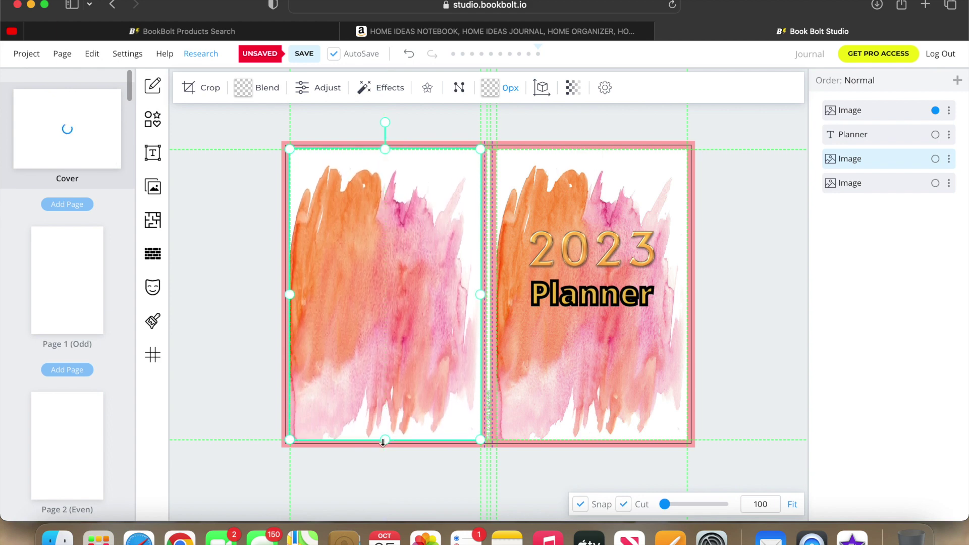
click(247, 385)
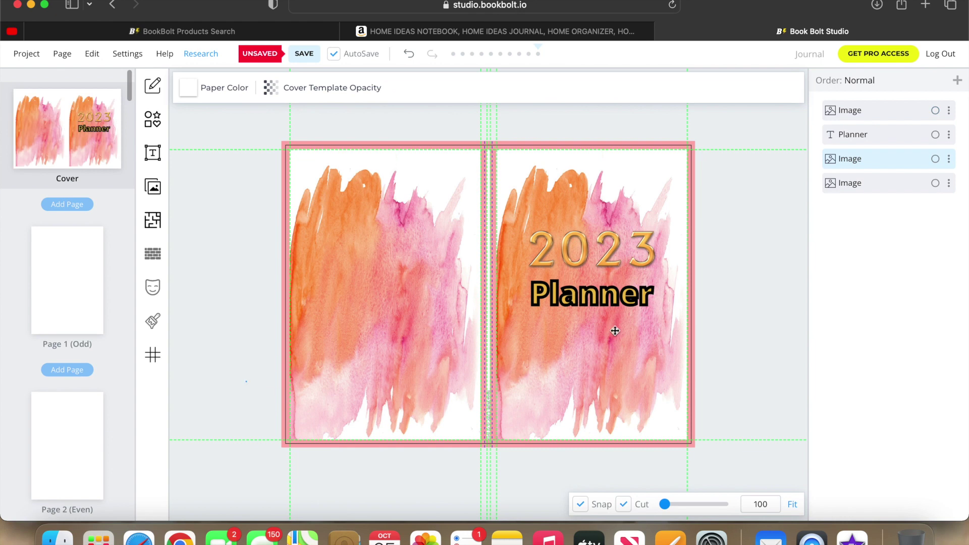
click(605, 305)
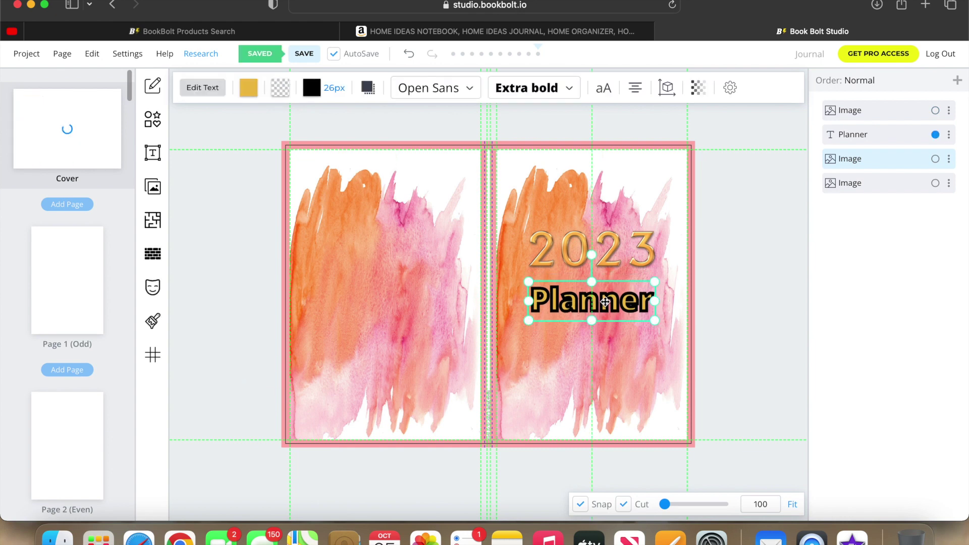
Lower the gold 2023 by a few pixels so it sits just above Planner.
drag(602, 252, 603, 262)
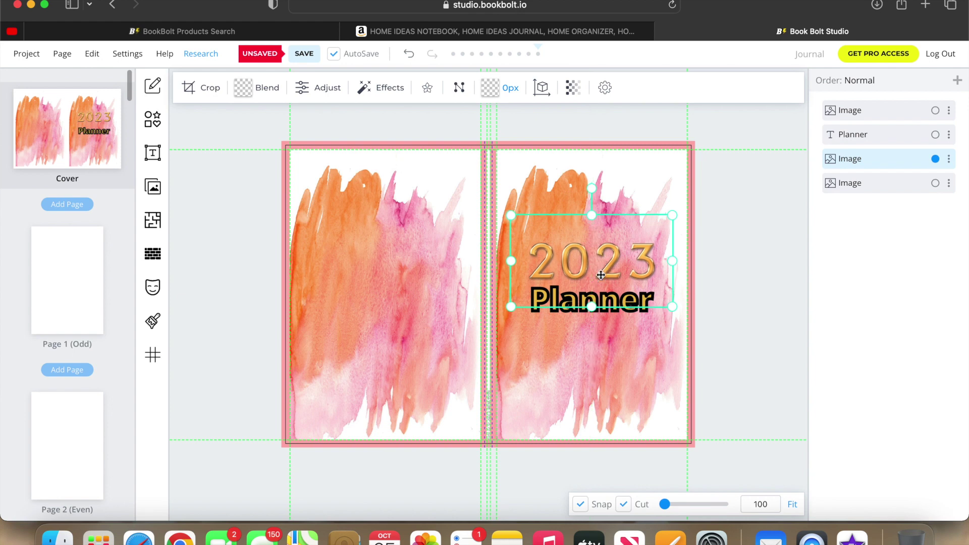
click(612, 302)
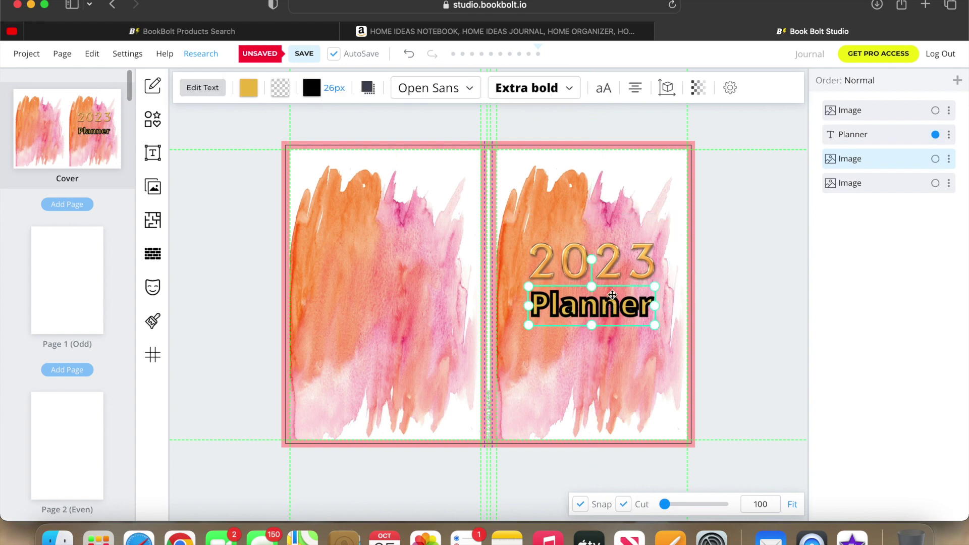
drag(615, 270, 615, 271)
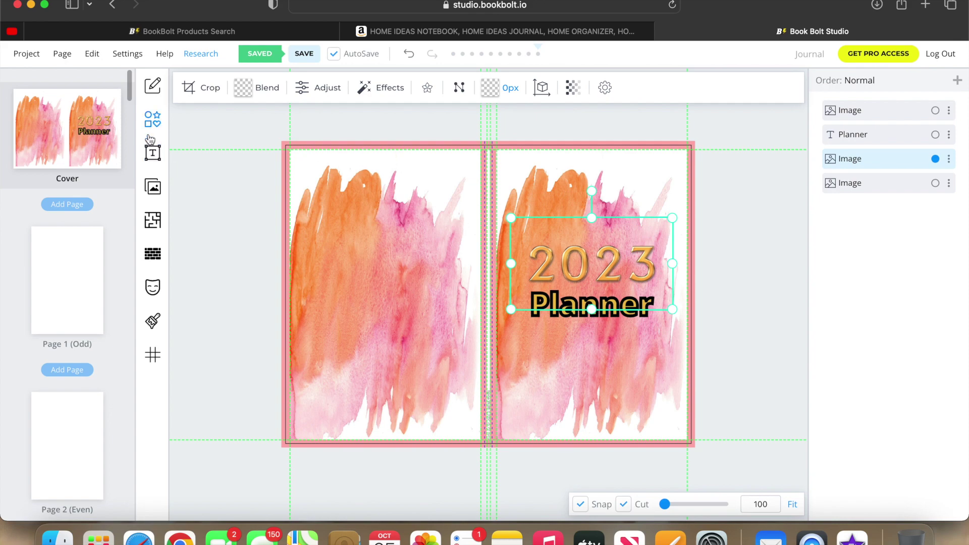
Add the watercolor rose from My Uploads, place it on the front cover, and move it to the top layer.
click(152, 190)
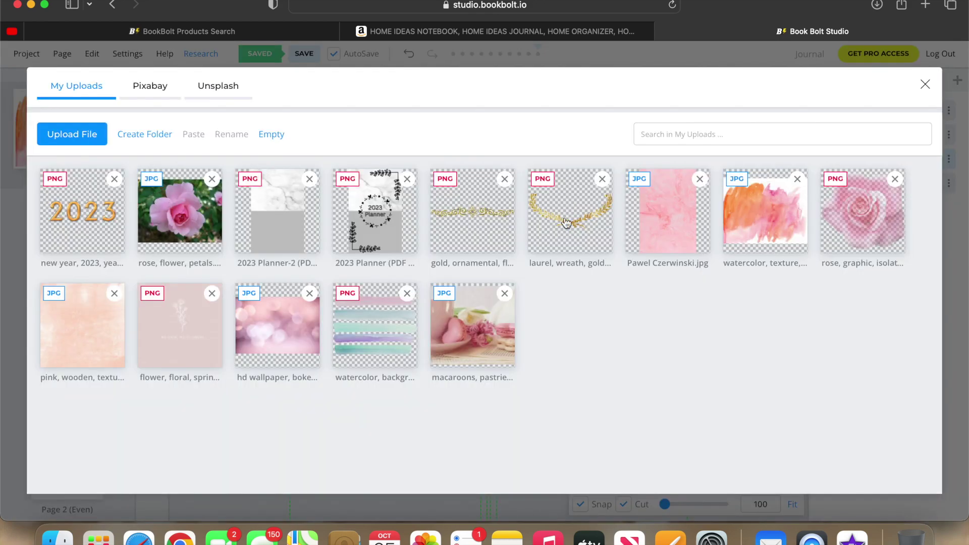
click(890, 222)
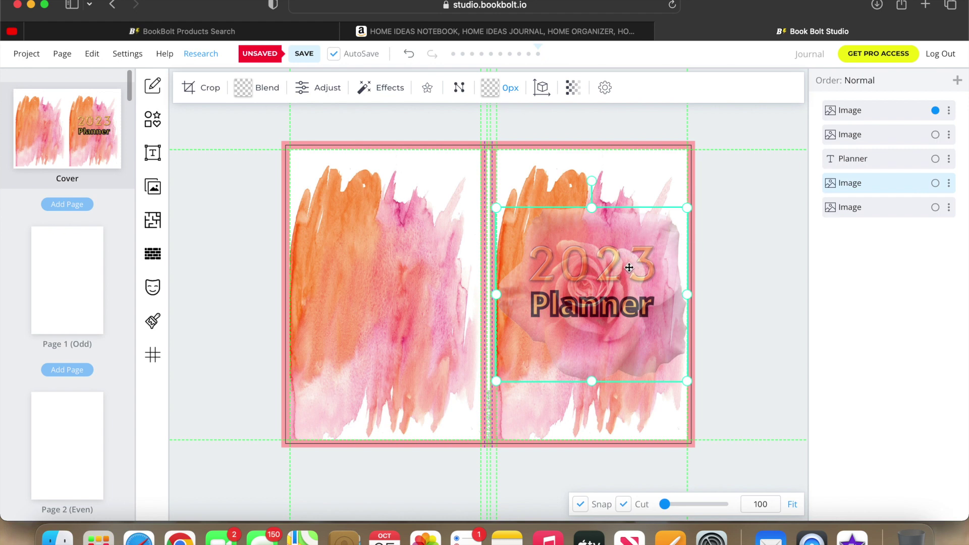
drag(853, 185, 850, 123)
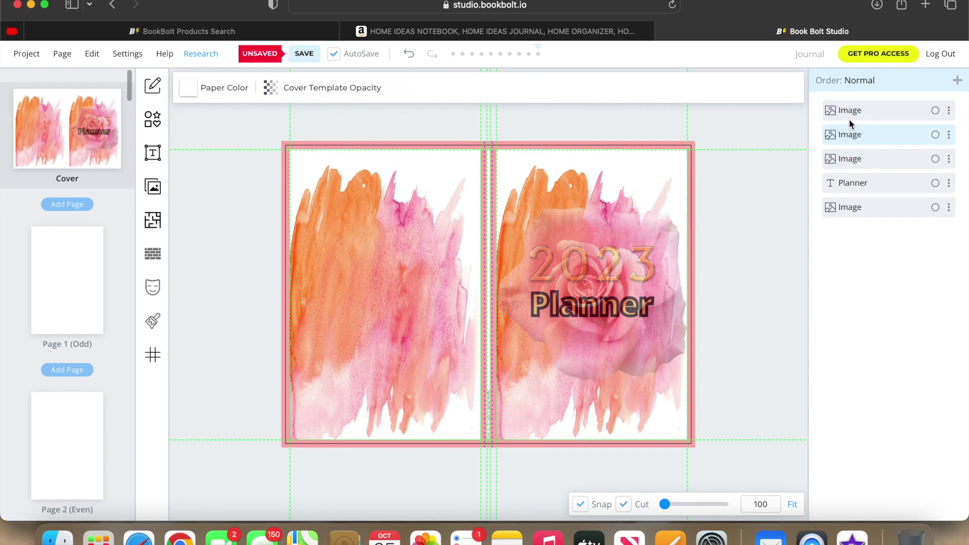
click(622, 272)
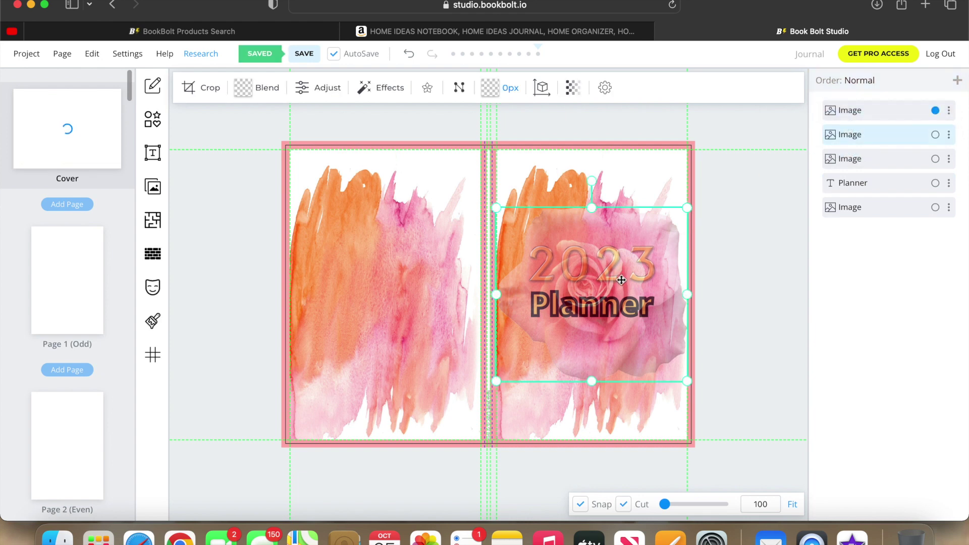
drag(861, 157, 858, 134)
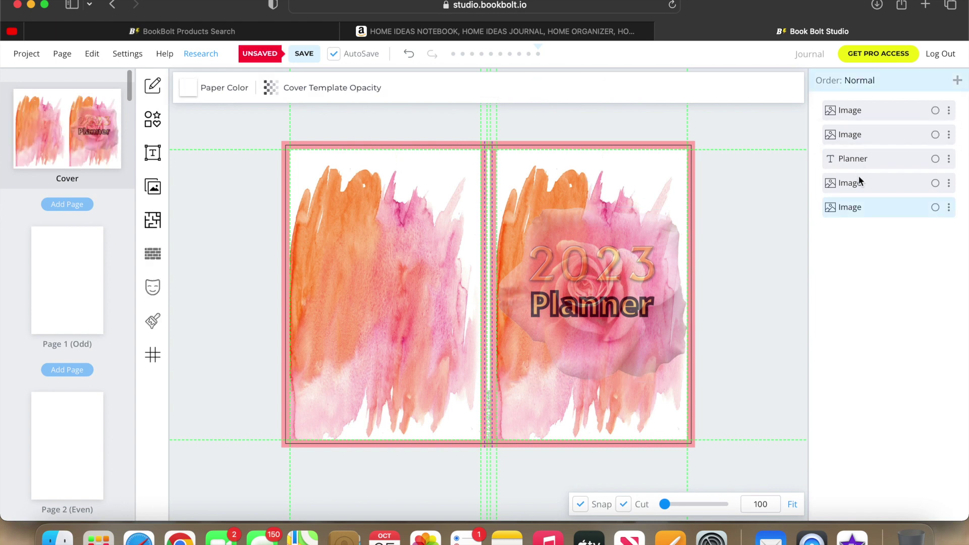
click(565, 267)
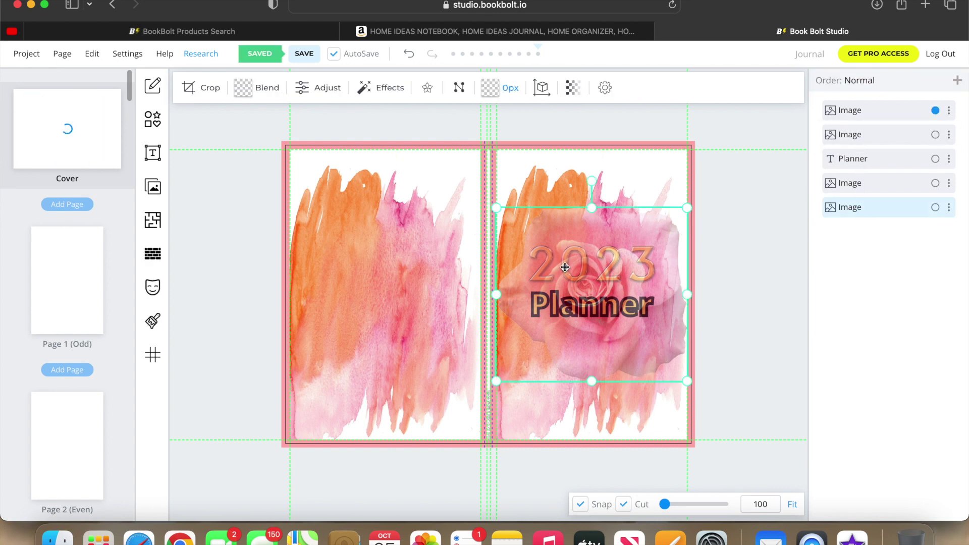
drag(564, 267, 364, 263)
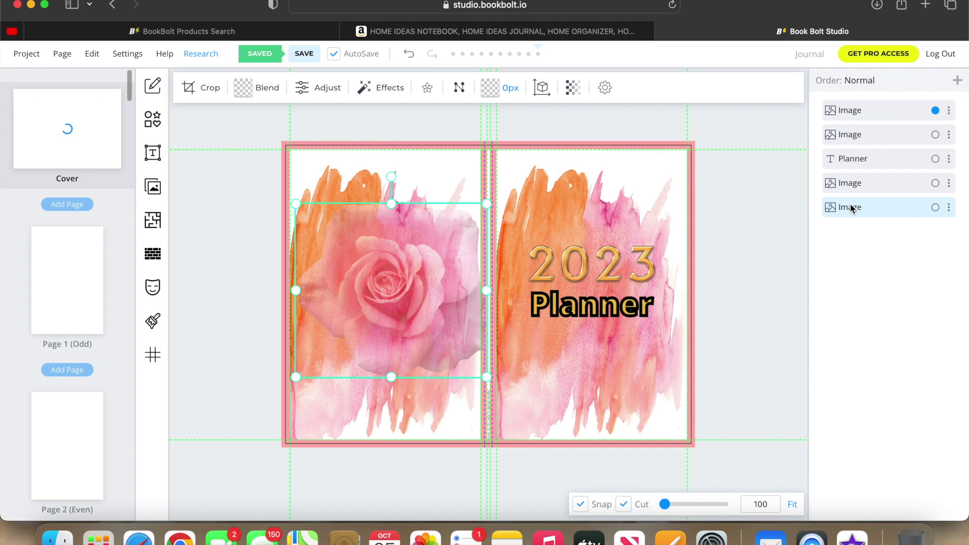
drag(851, 208, 853, 132)
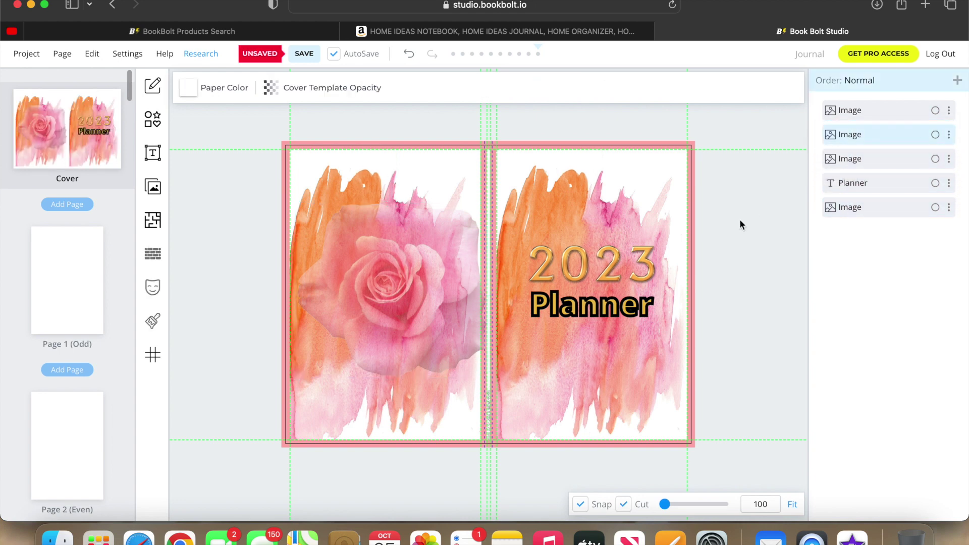
drag(402, 309, 489, 319)
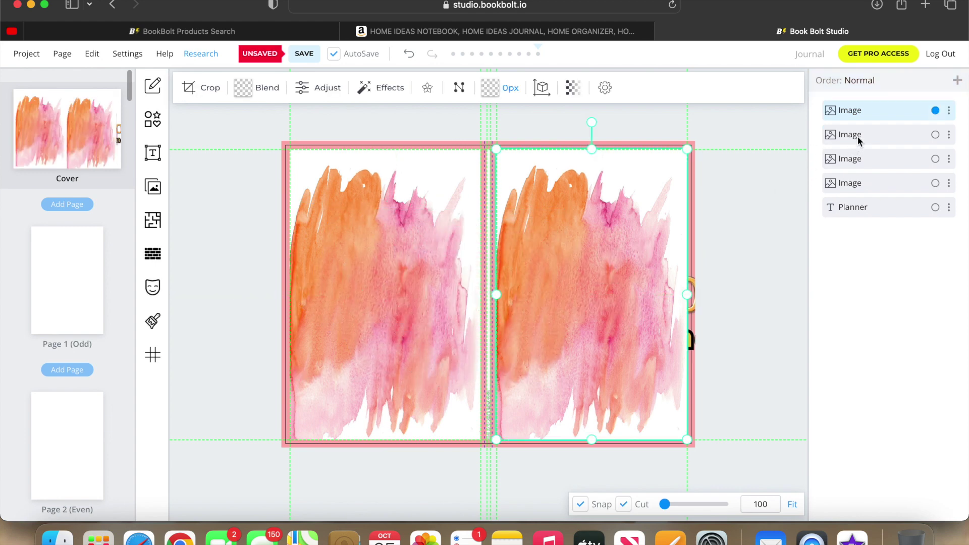
drag(858, 136, 856, 113)
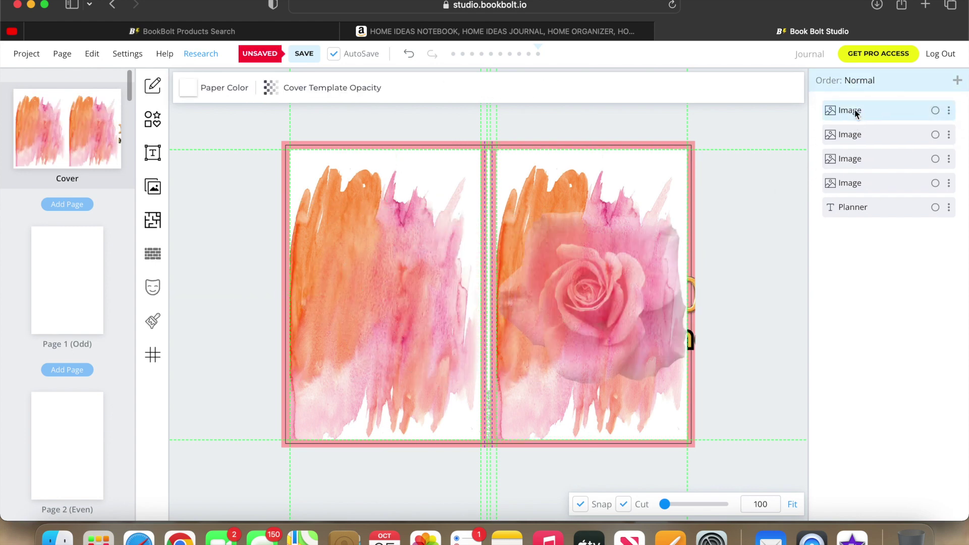
Move the Planner title and gold 2023 layers above the rose in the Order panel.
click(693, 337)
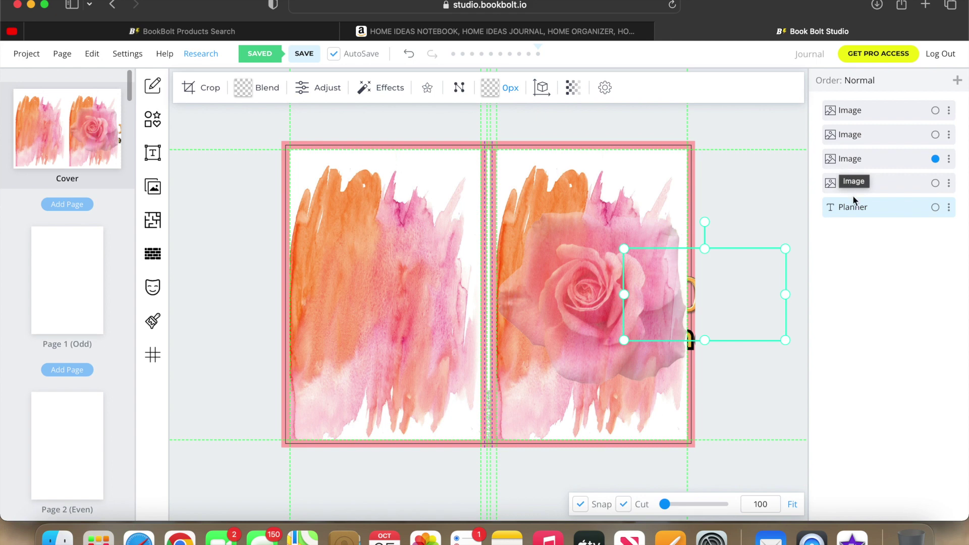
click(851, 160)
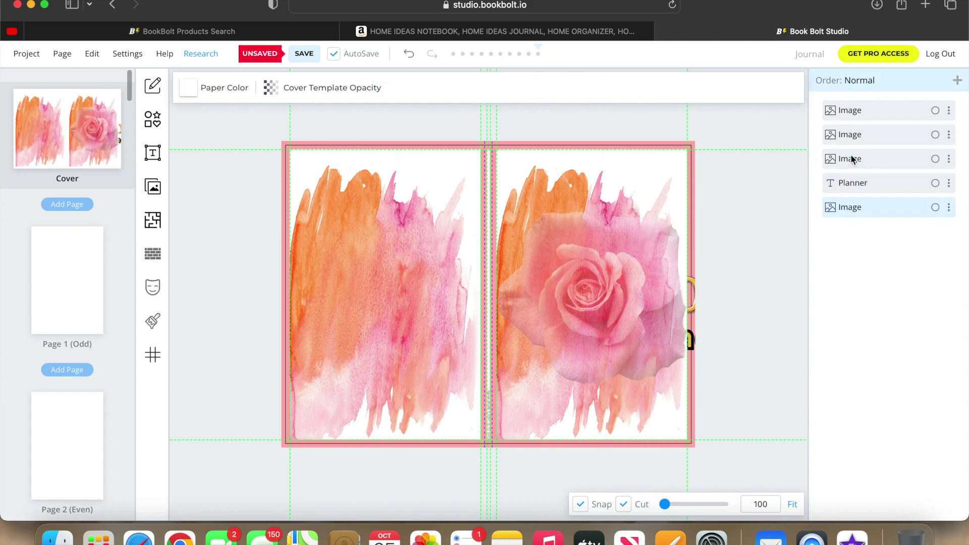
click(608, 267)
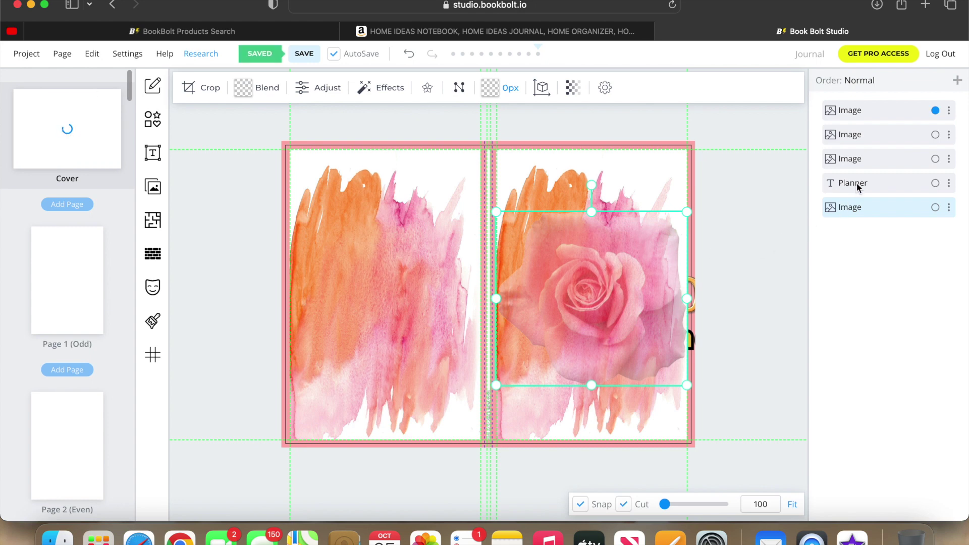
drag(856, 183, 850, 98)
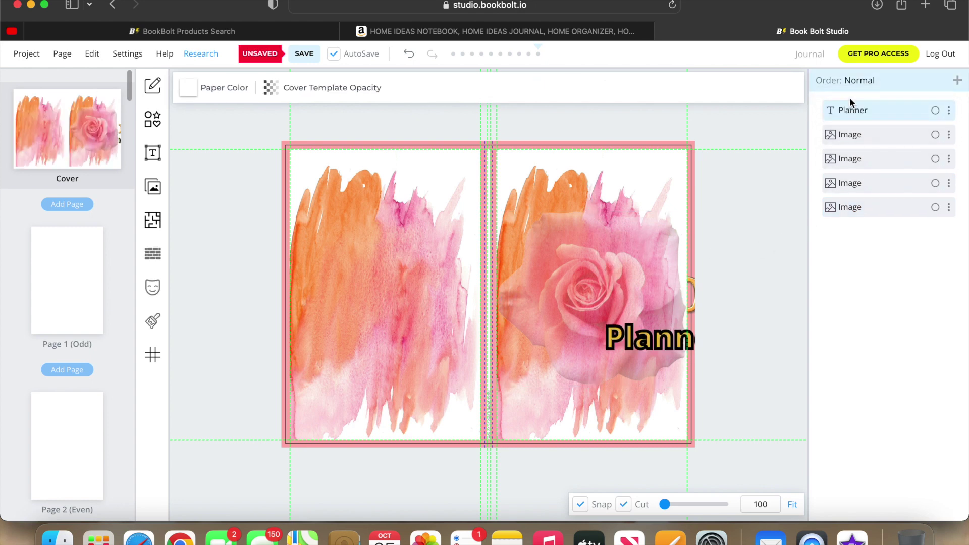
click(691, 286)
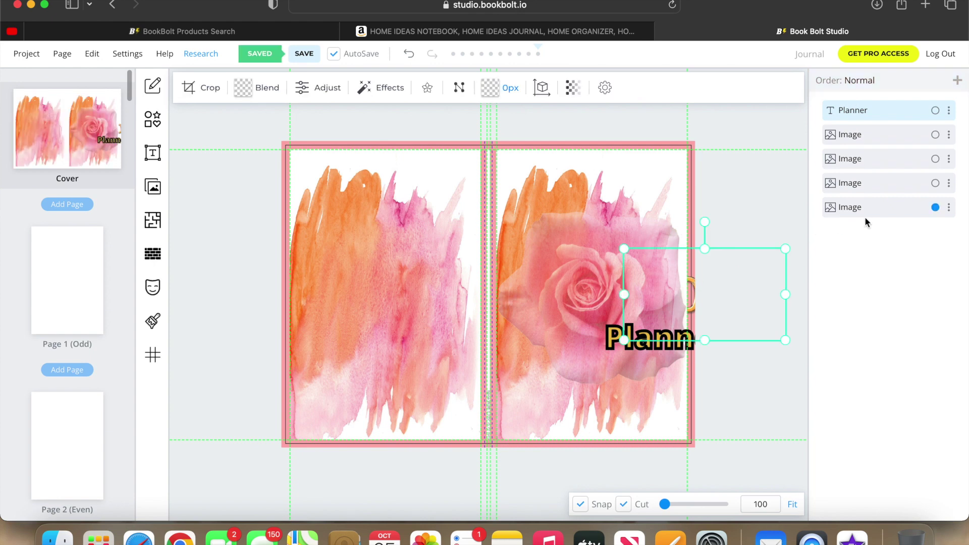
drag(868, 208, 871, 97)
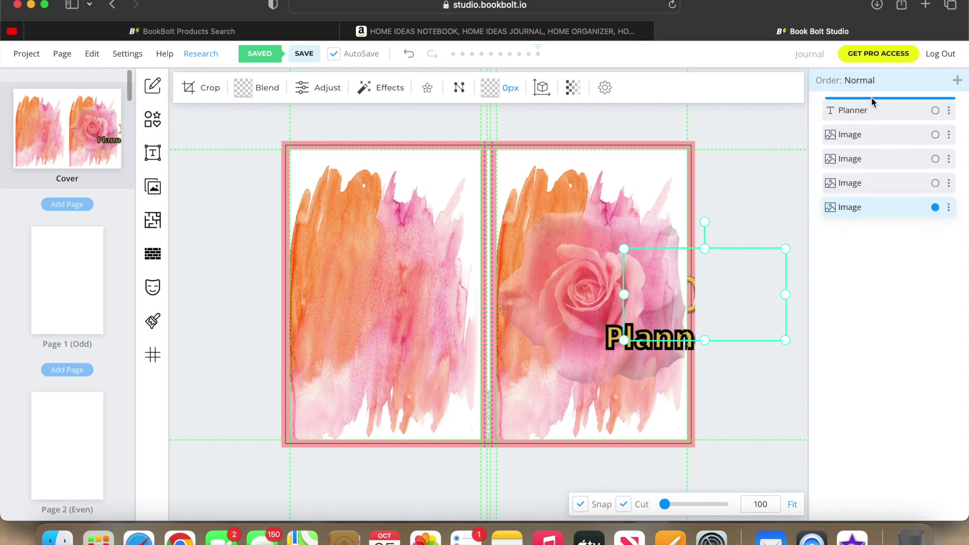
drag(867, 205, 861, 108)
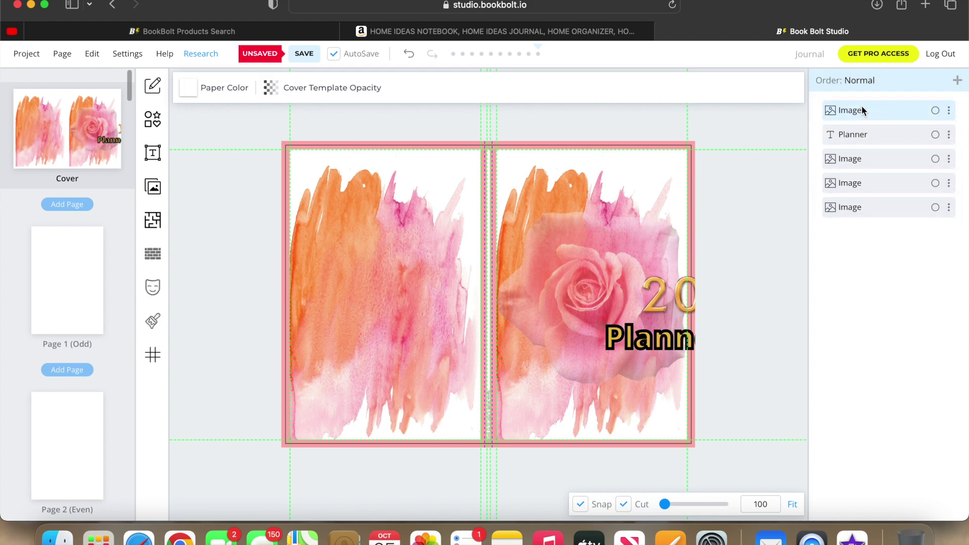
Position gold 2023 over the rose with Planner directly below it.
drag(657, 342, 583, 344)
drag(679, 291, 567, 263)
drag(583, 344, 583, 307)
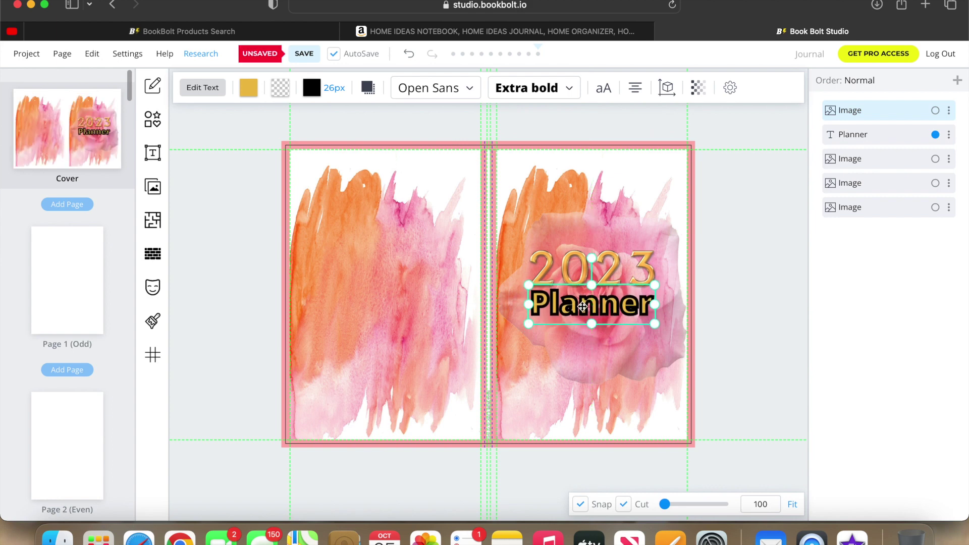
Fine-tune the rose and gold 2023 positions on the front cover.
mouse_move(596, 347)
mouse_down()
mouse_move(583, 348)
mouse_move(595, 349)
mouse_up()
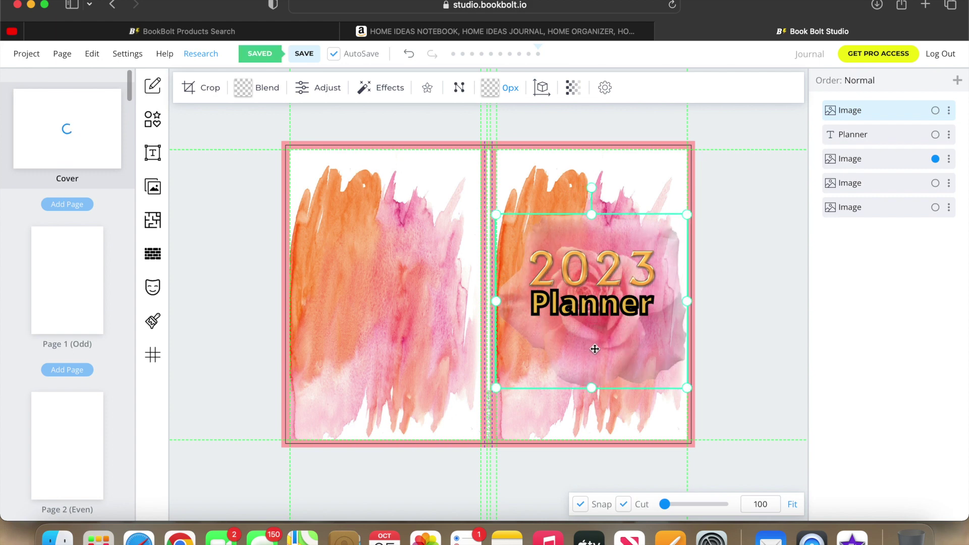
click(604, 311)
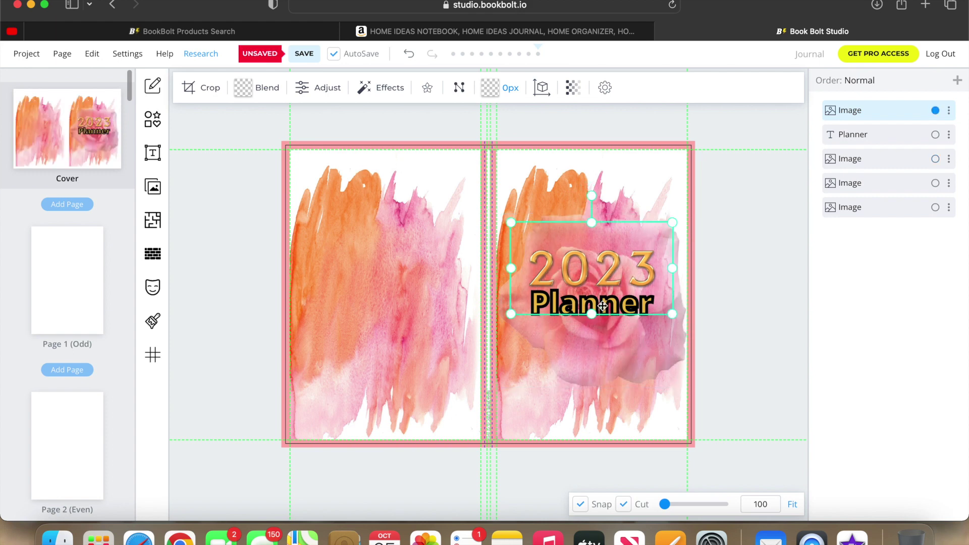
drag(602, 311, 601, 304)
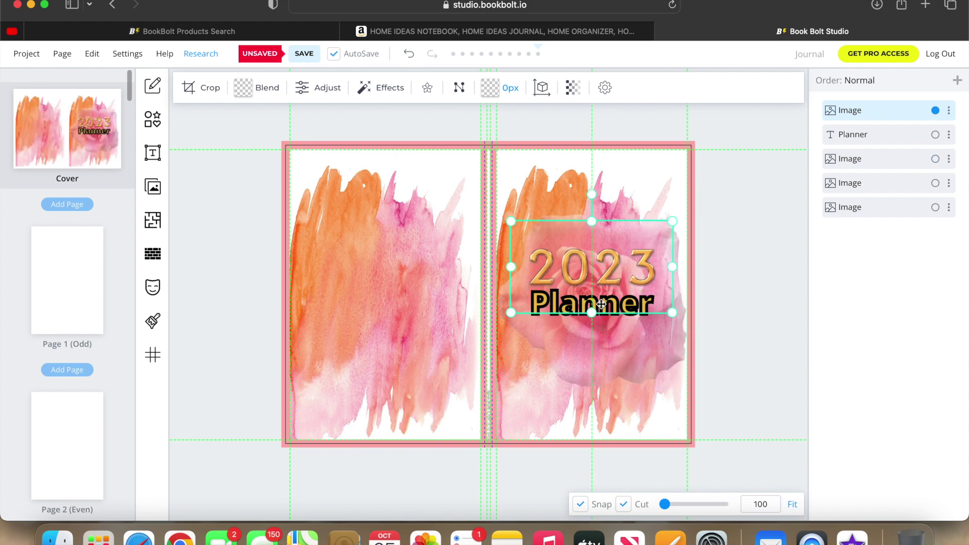
click(608, 333)
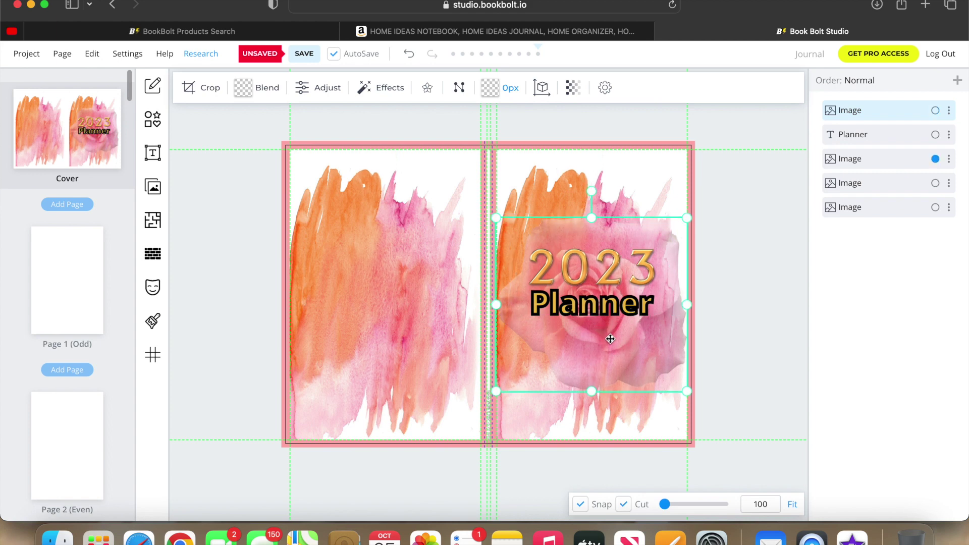
click(609, 306)
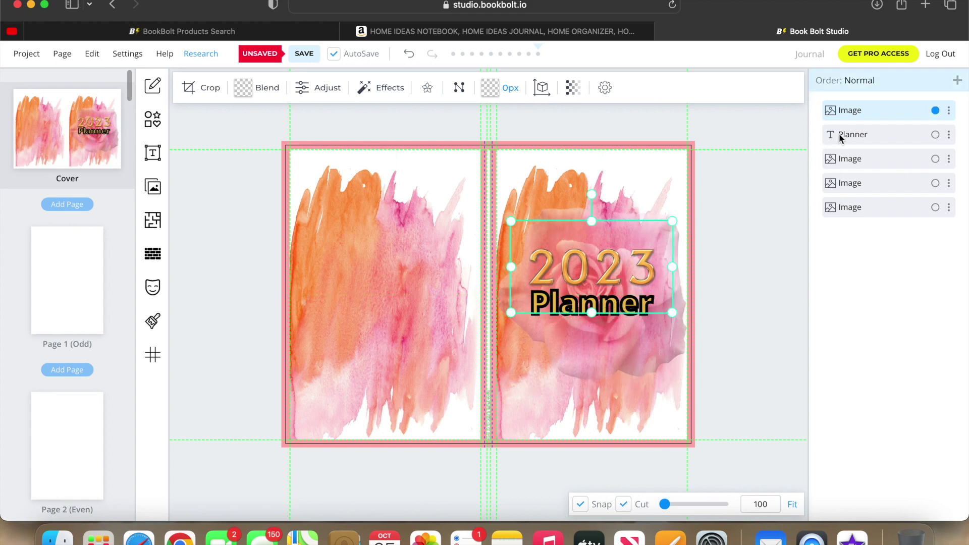
drag(589, 308, 591, 309)
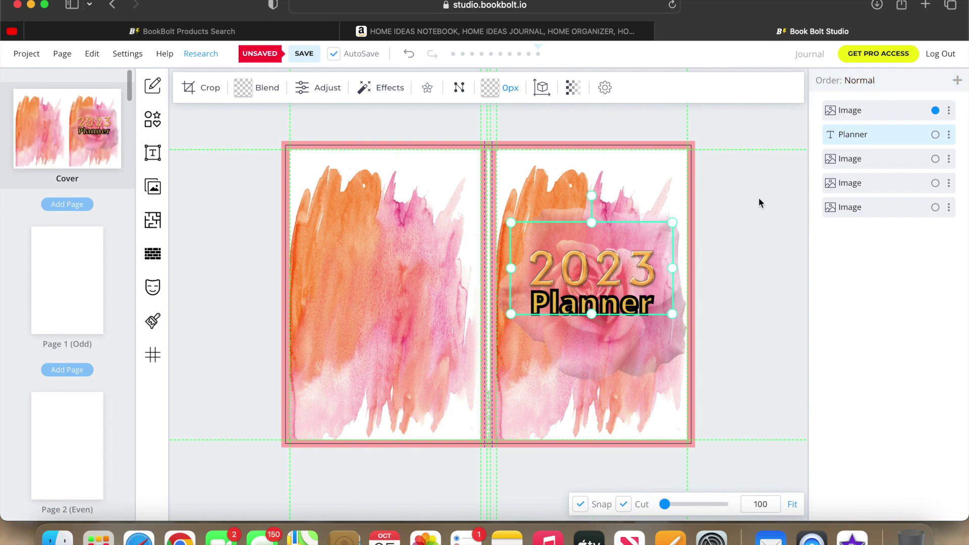
Lower the Planner title slightly so it sits just beneath 2023.
click(935, 134)
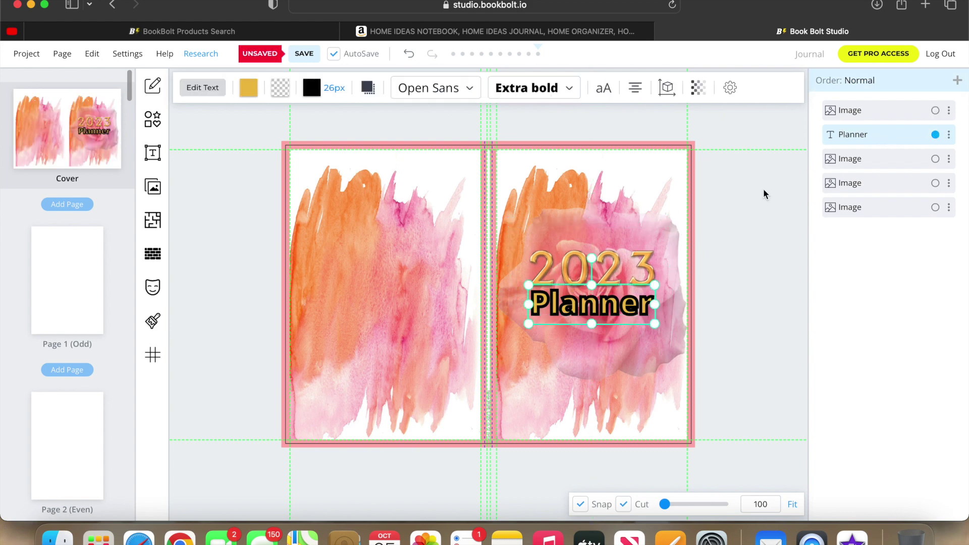
drag(591, 315, 591, 326)
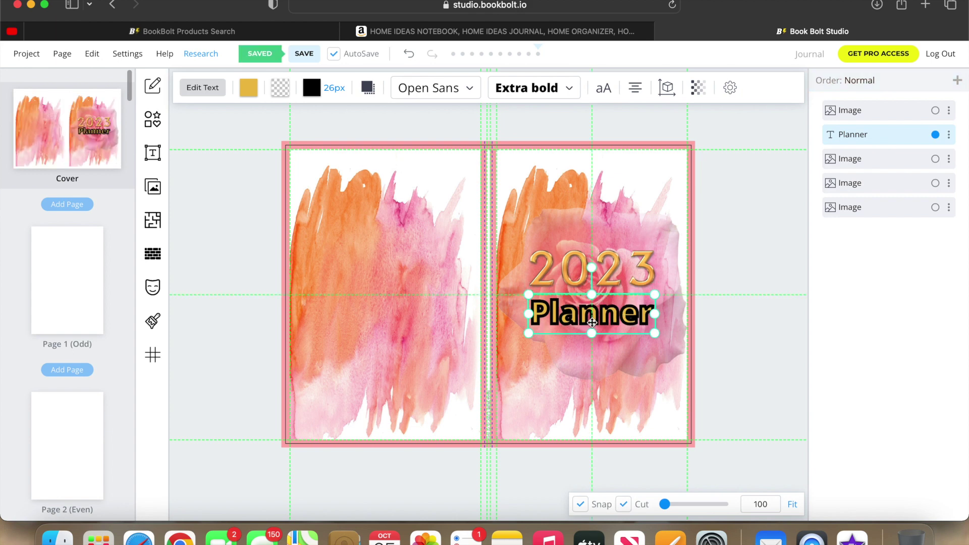
click(749, 295)
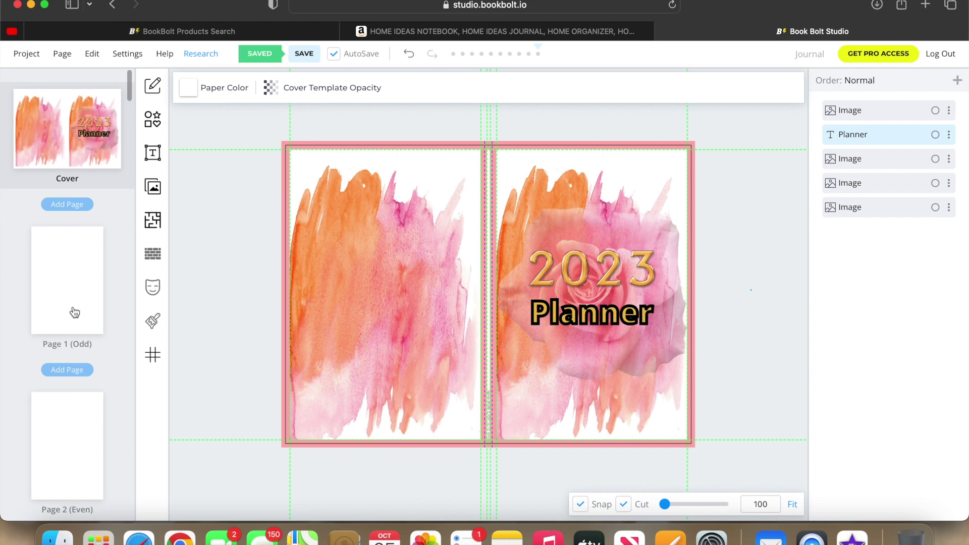
Type 'Journal' as the title, correcting a mistyped letter.
click(62, 296)
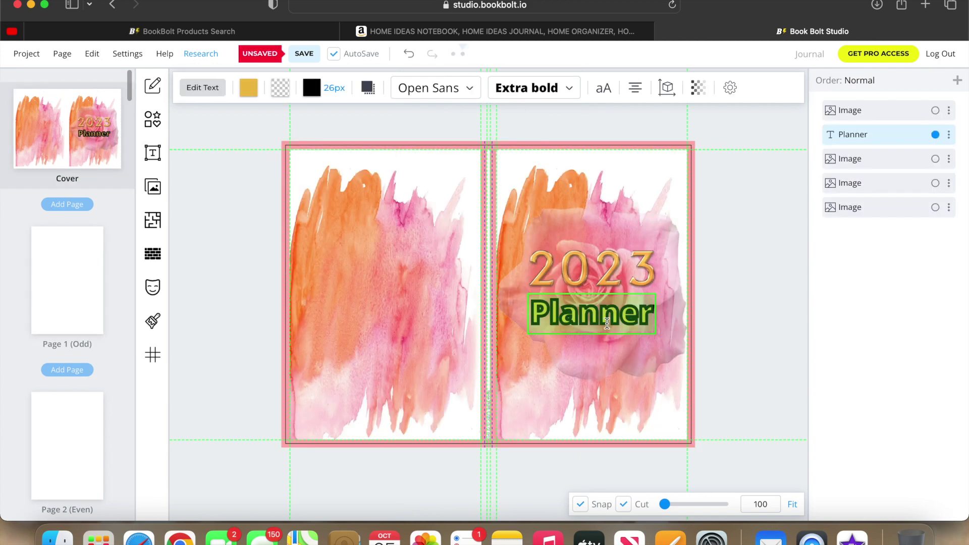
text(Jp)
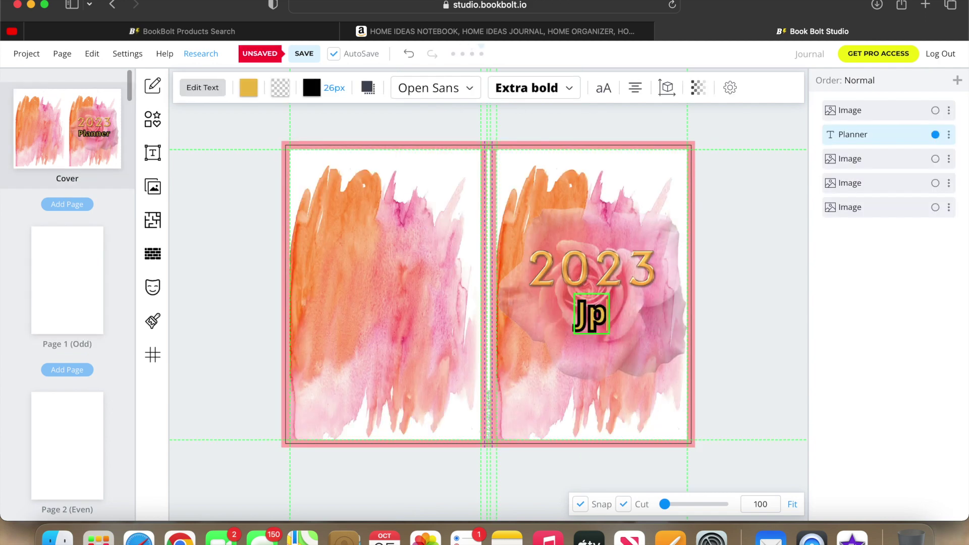
key(BackSpace)
text(ounral)
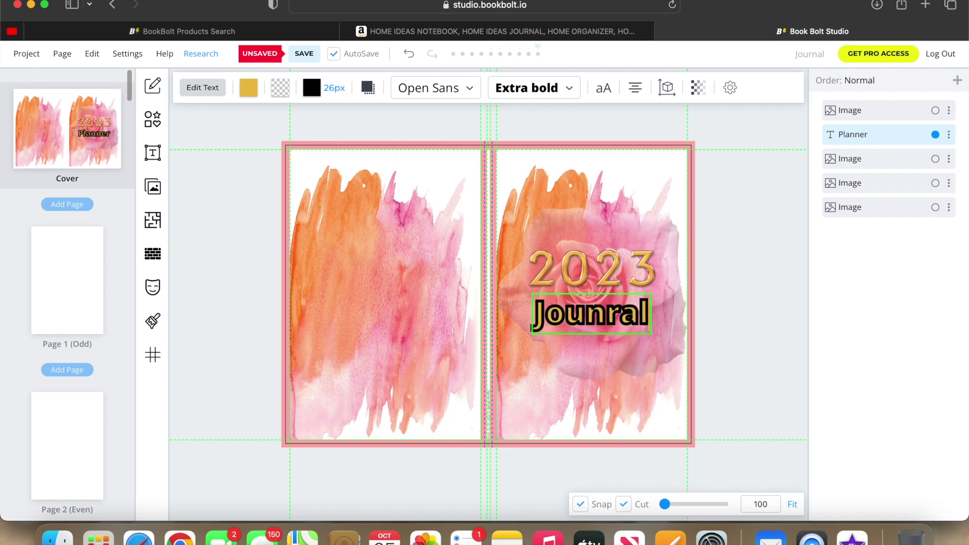
click(744, 339)
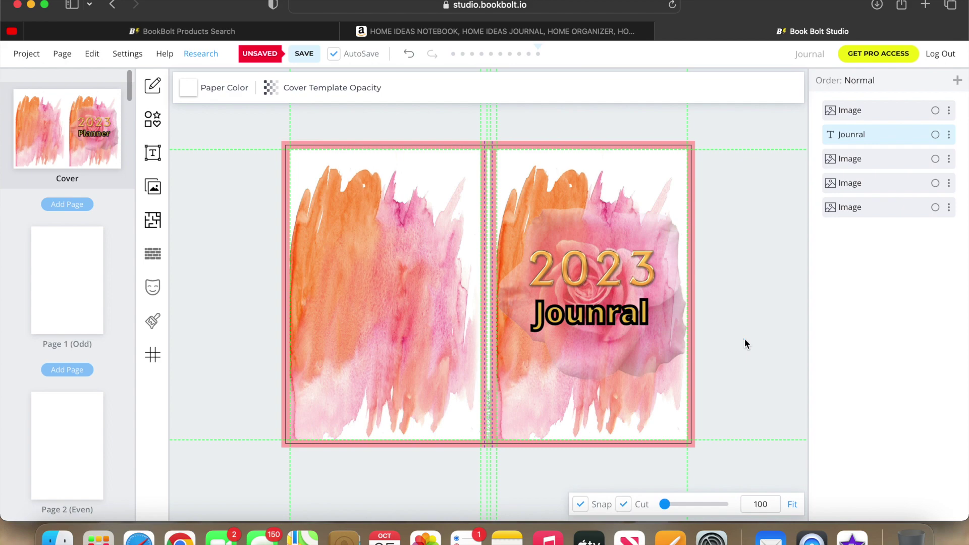
Go back to the cover spread and replace the Planner title text with 'Journal'.
click(54, 299)
click(608, 274)
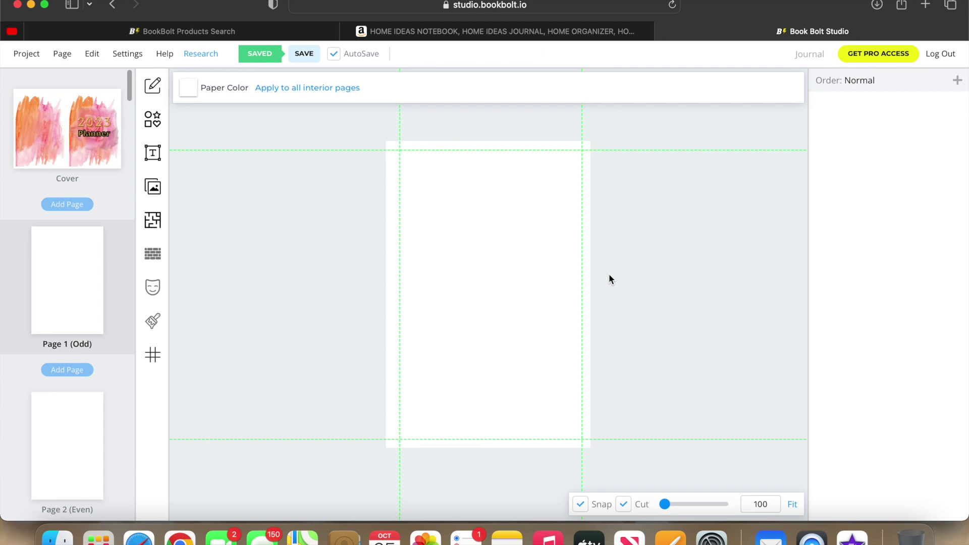
click(96, 151)
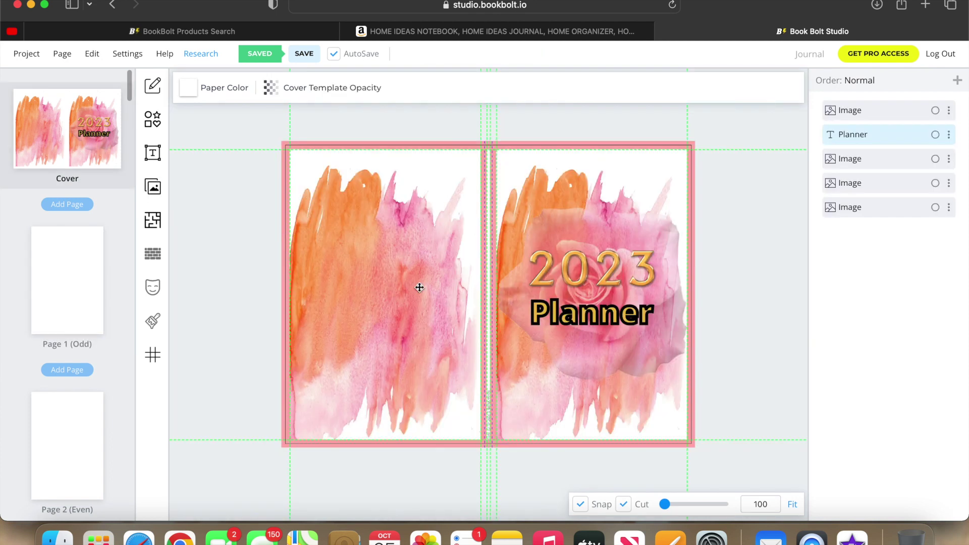
click(582, 308)
click(585, 322)
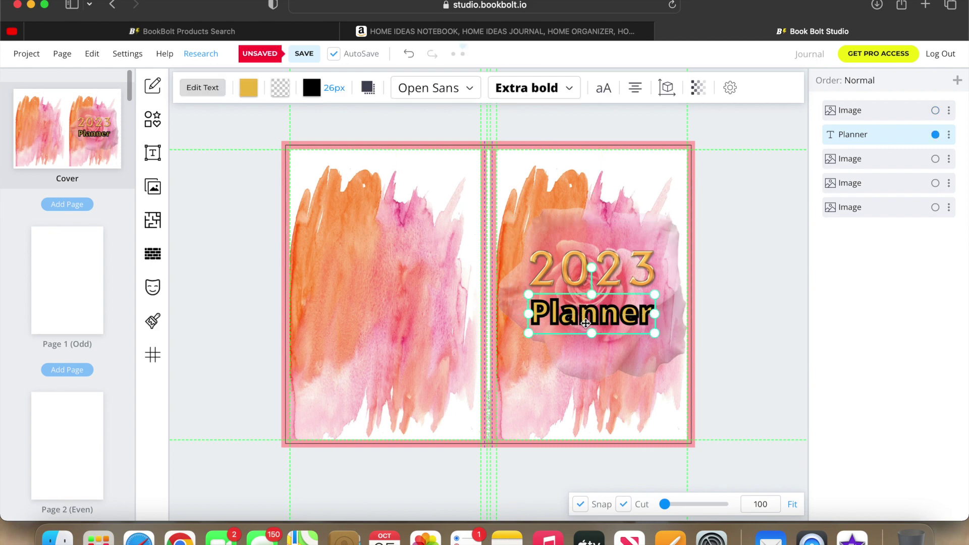
double_click(586, 323)
text(J)
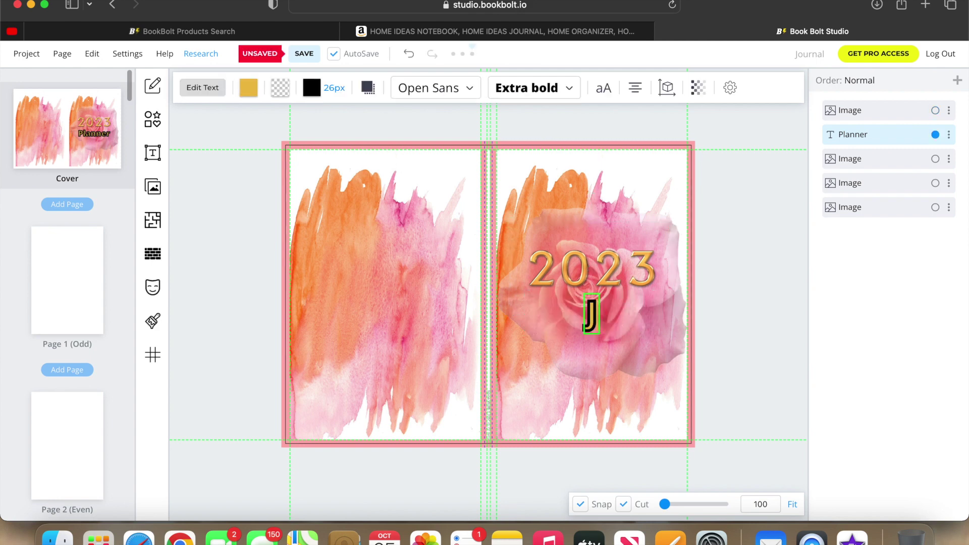
text(ournal)
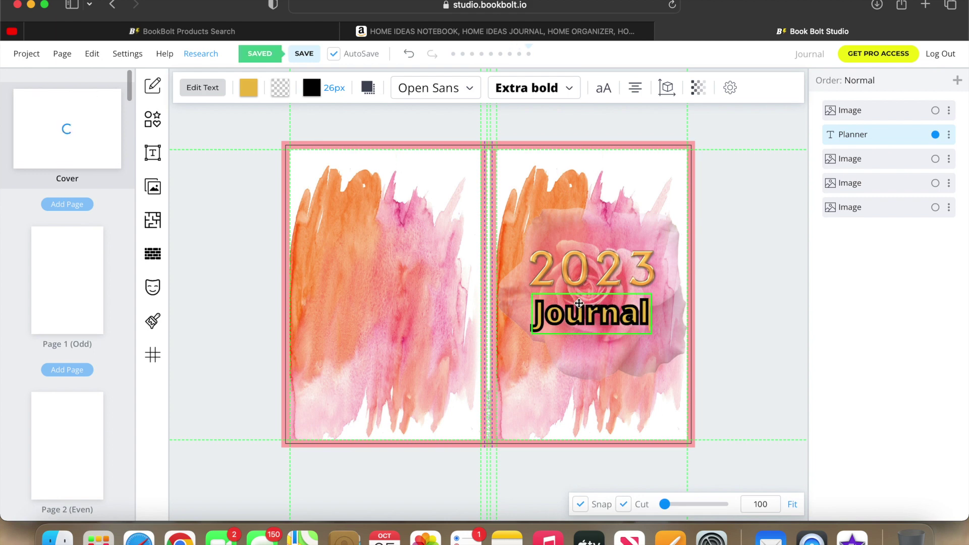
click(582, 337)
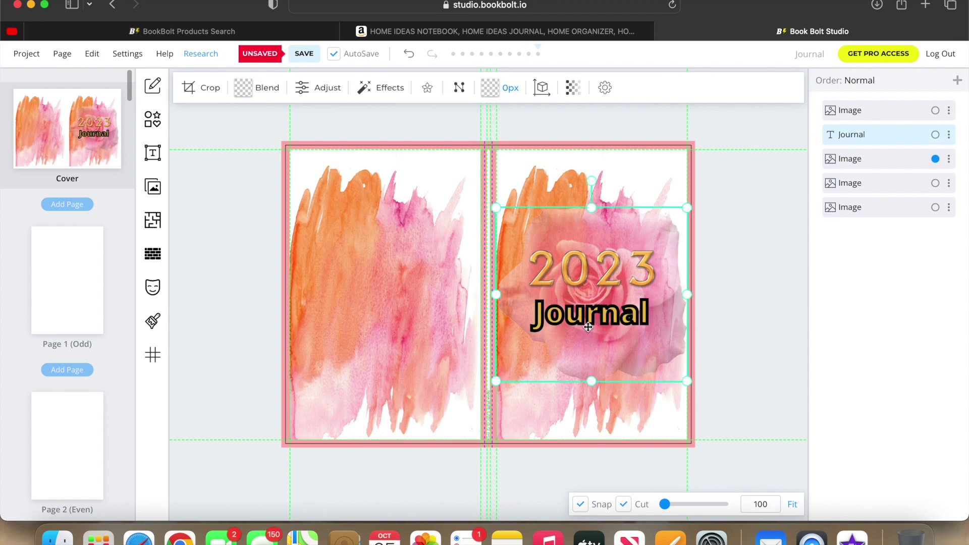
click(719, 286)
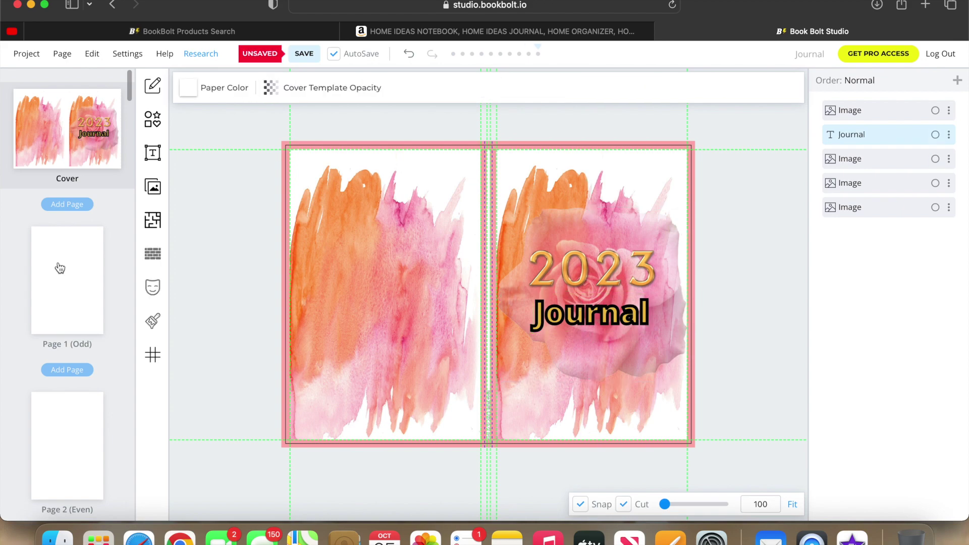
Open the blank interior Page 1 (Odd).
click(59, 267)
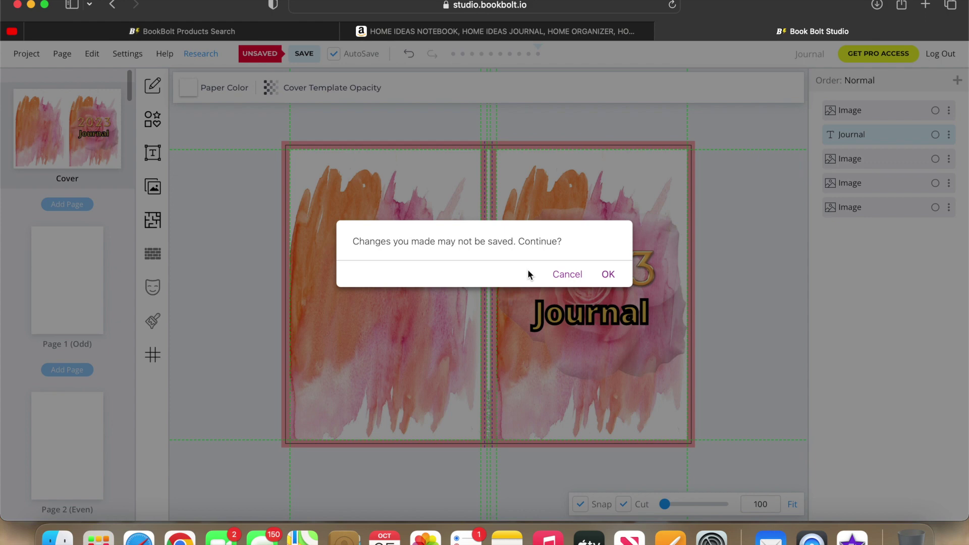
click(567, 276)
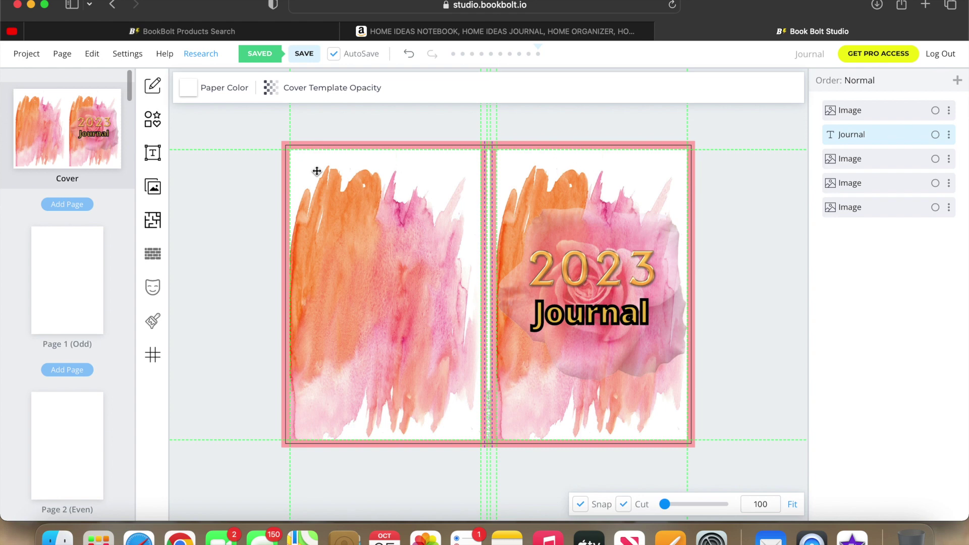
click(69, 293)
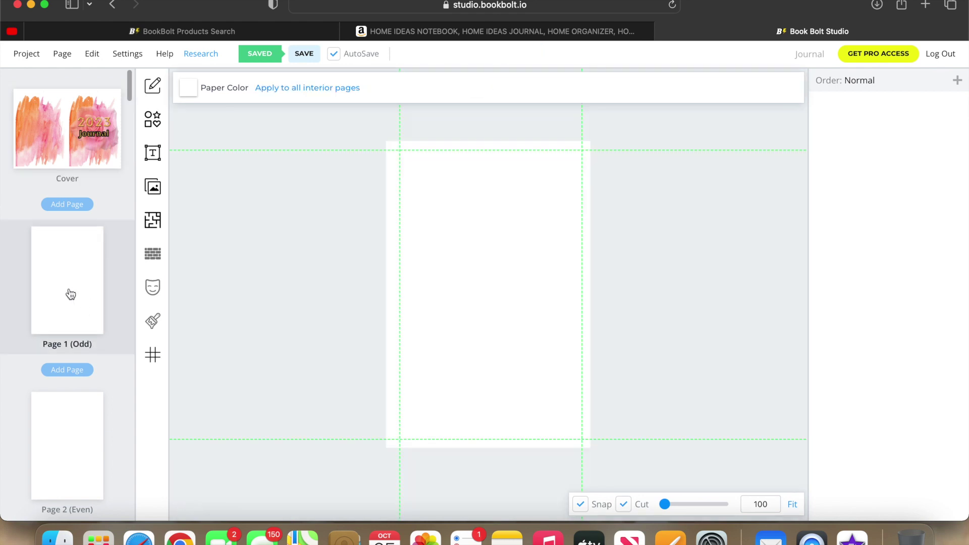
Search the interior template library for 'Journa' templates.
click(153, 224)
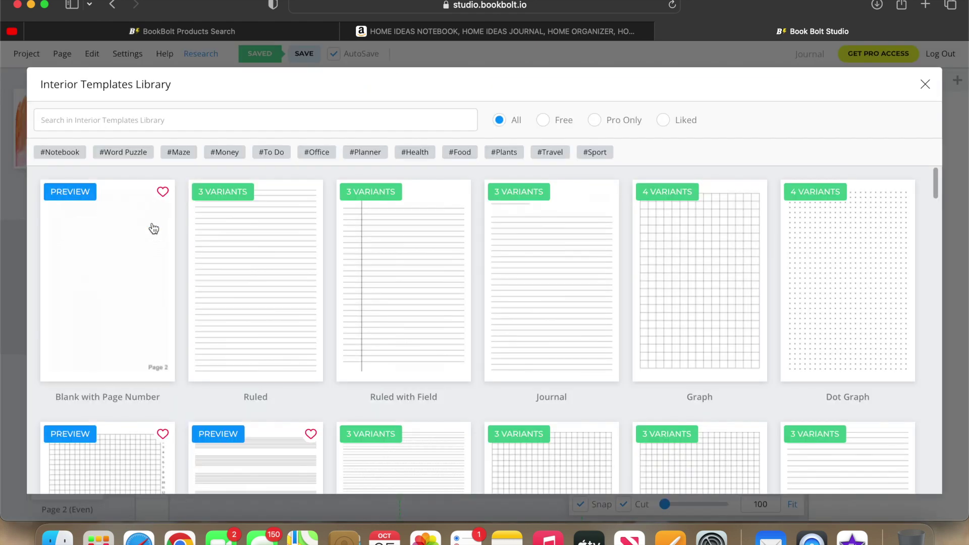
click(219, 123)
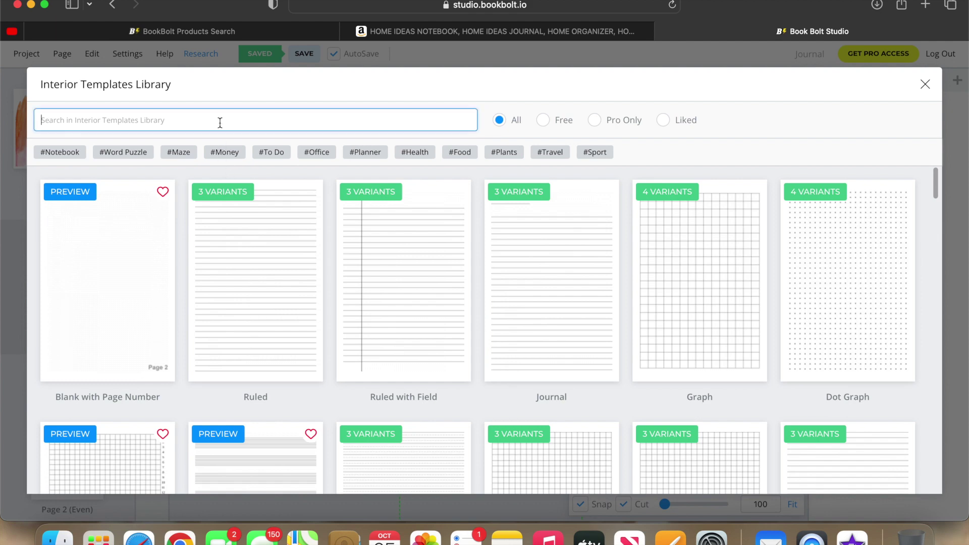
text(Jou)
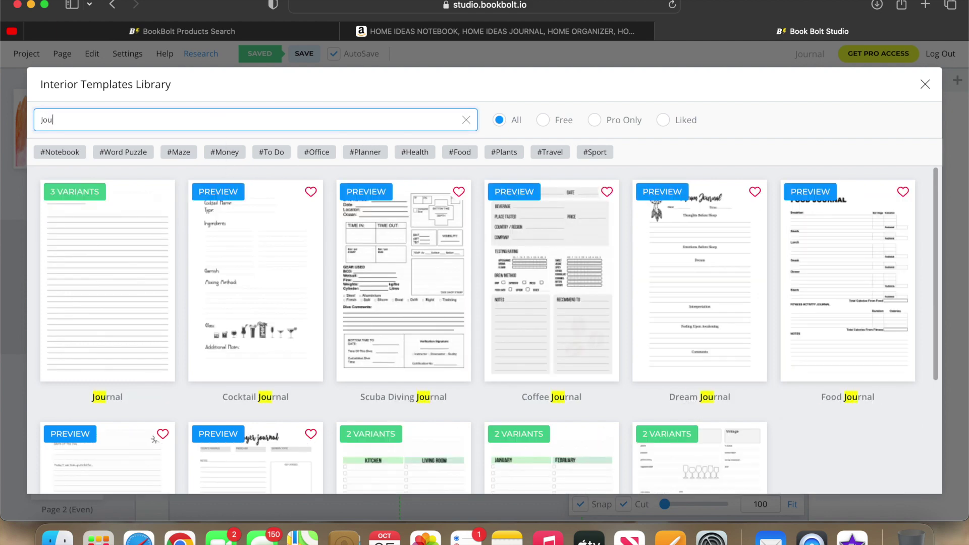
text(rnal)
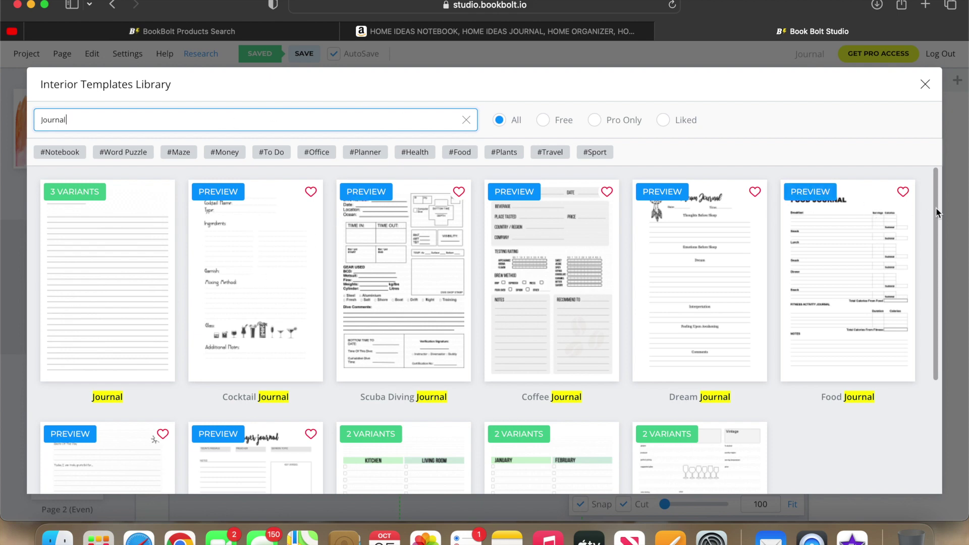
drag(935, 207, 946, 247)
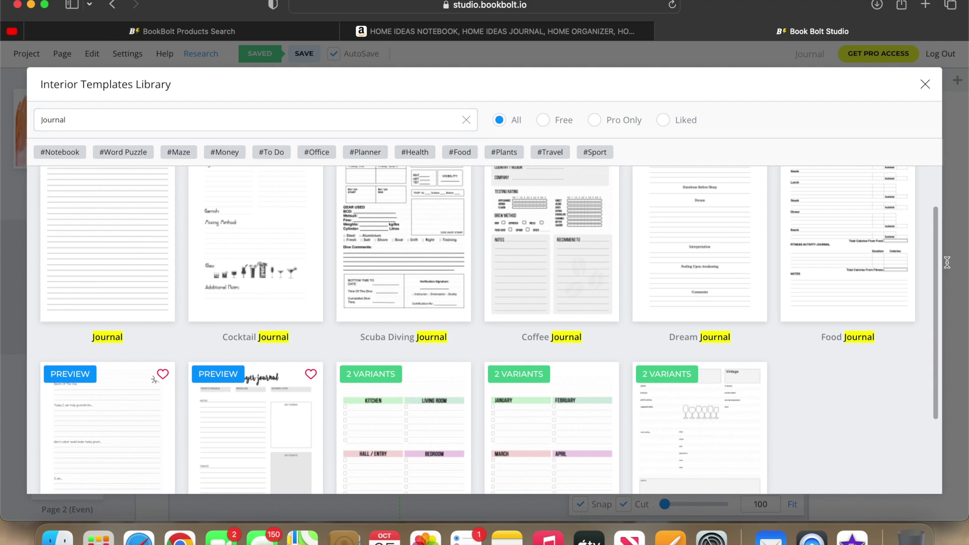
drag(934, 288, 938, 266)
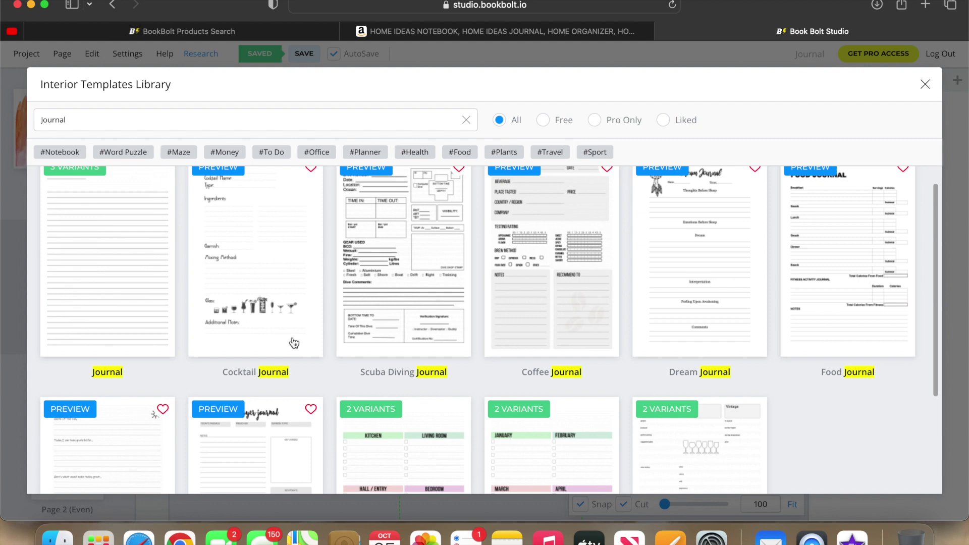
Preview and close the Cocktail, Dream and Food Journal templates.
click(226, 174)
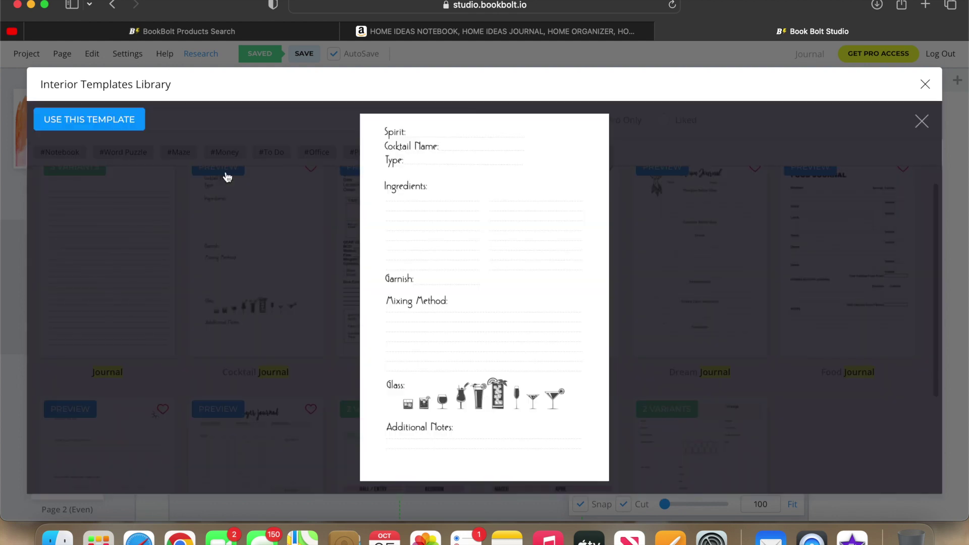
click(921, 122)
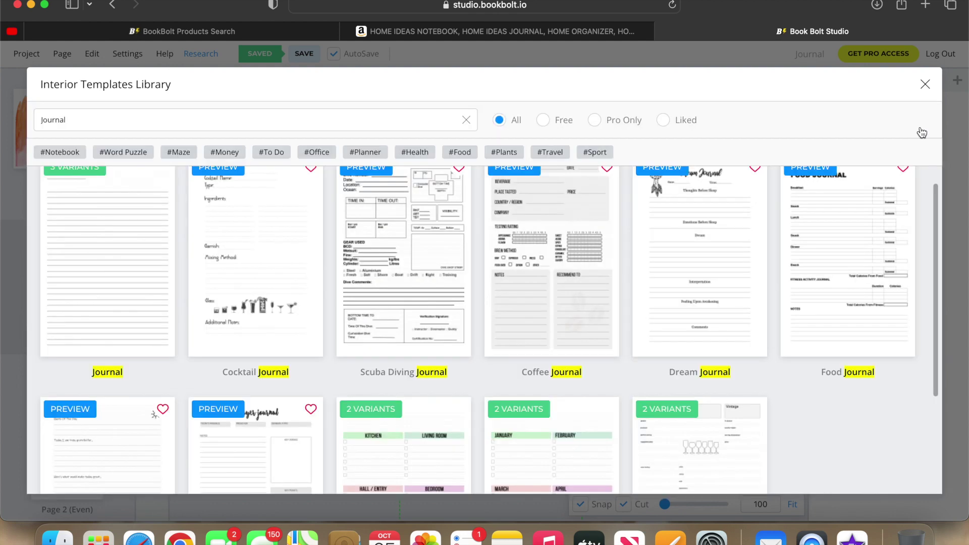
click(666, 171)
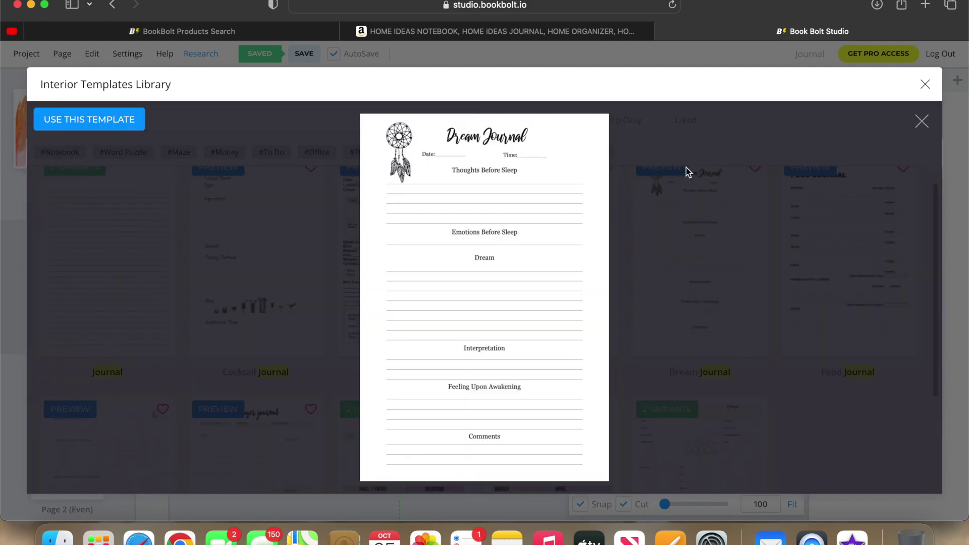
click(922, 122)
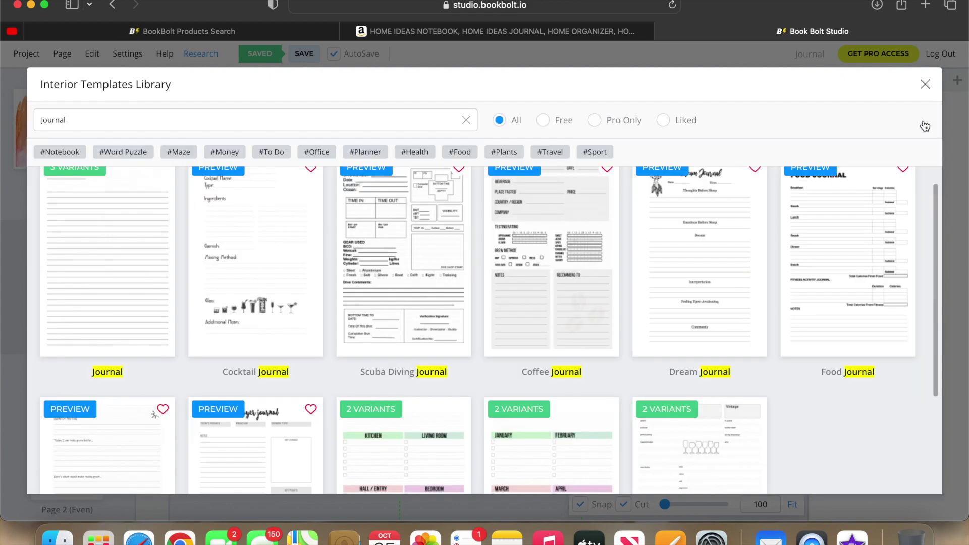
click(825, 175)
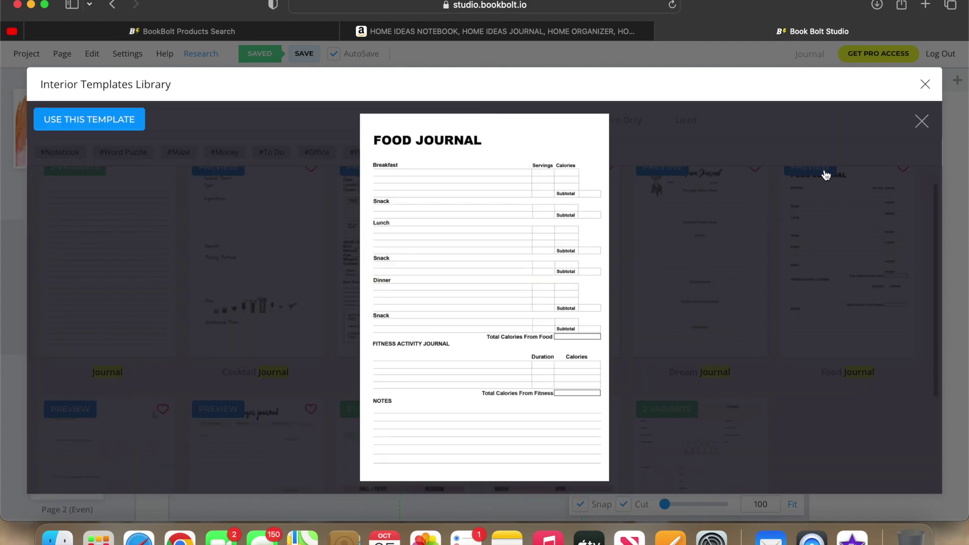
click(921, 122)
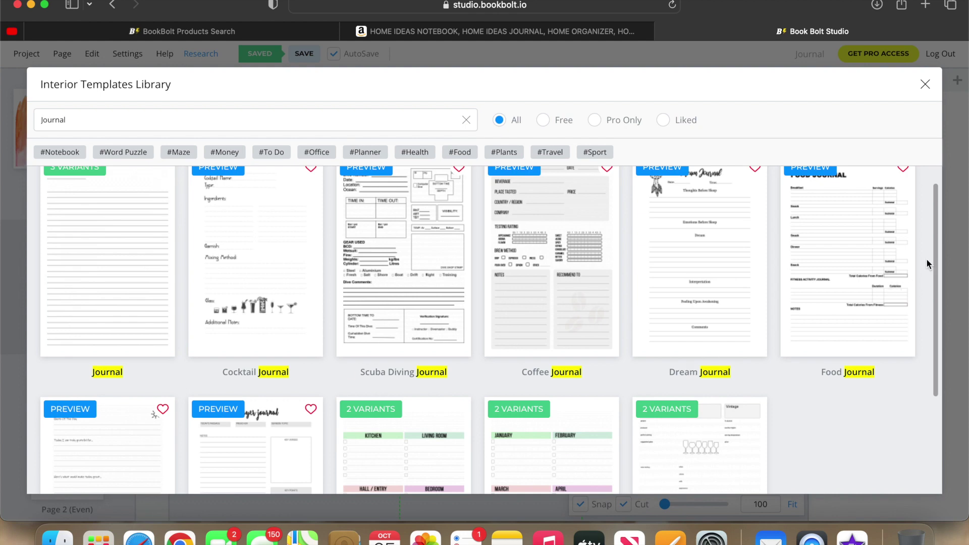
Check the Gratitude Journal template, then scroll the results back to the first row.
scroll(934, 258, down, 5)
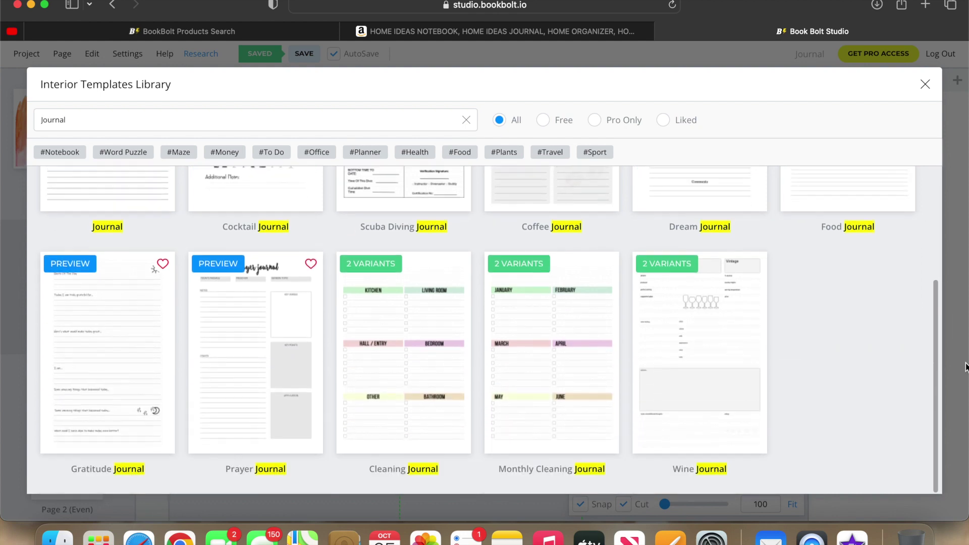
click(81, 267)
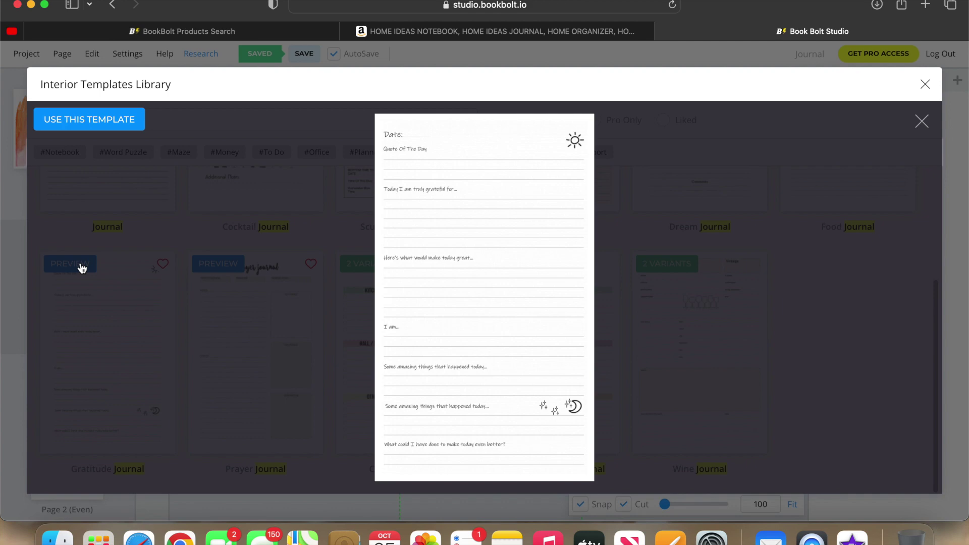
click(922, 121)
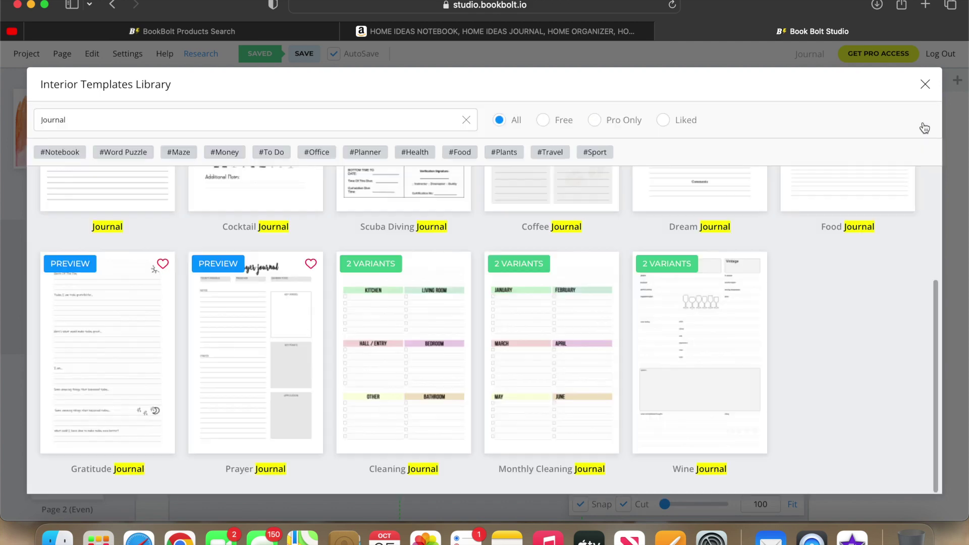
drag(937, 354, 922, 221)
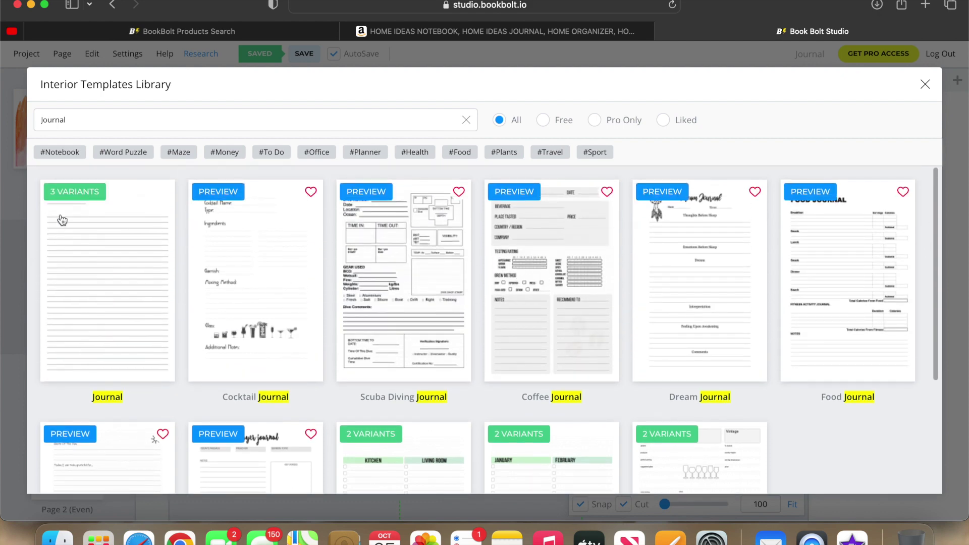
Pick the Wide Journal variant from the 3-variant plain Journal template.
click(71, 203)
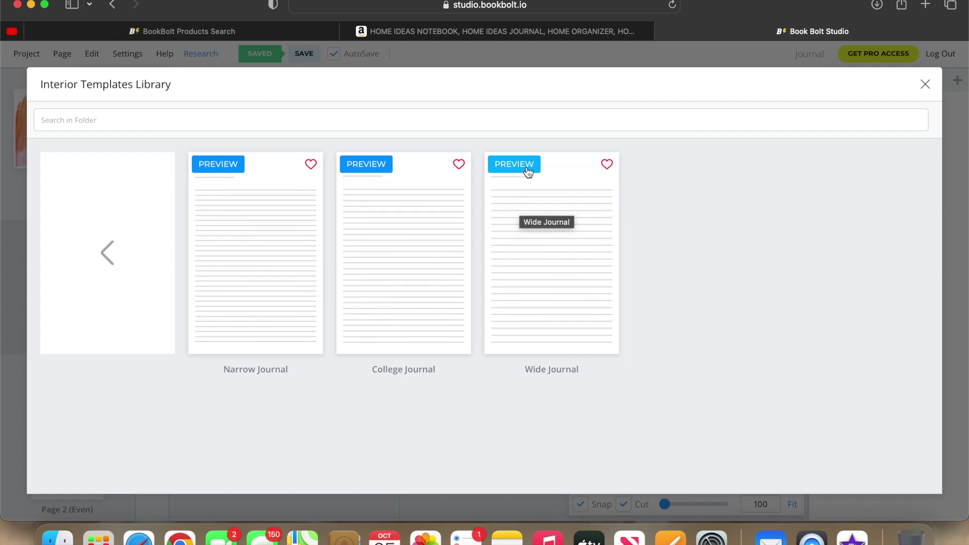
click(543, 219)
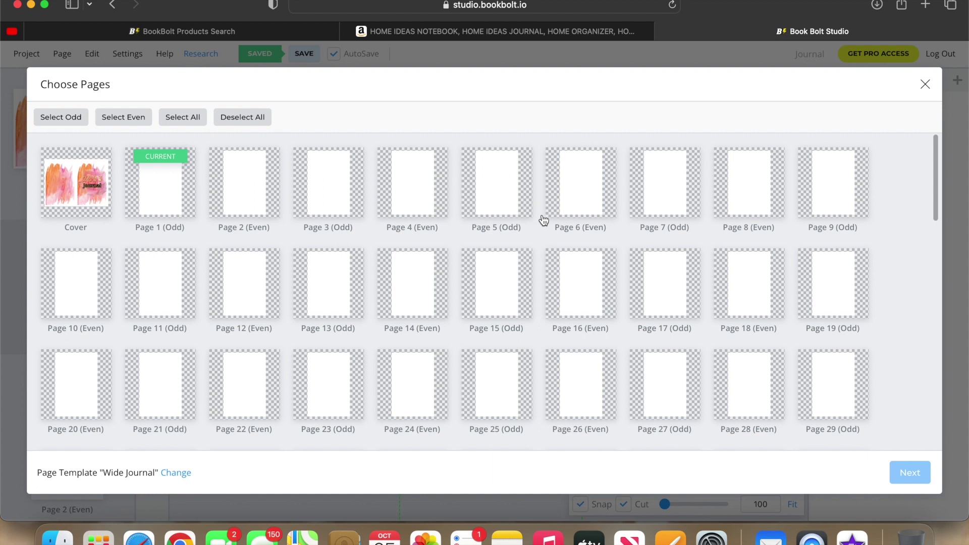
Select all 100 interior pages for the Wide Journal template and continue to its Options.
click(148, 180)
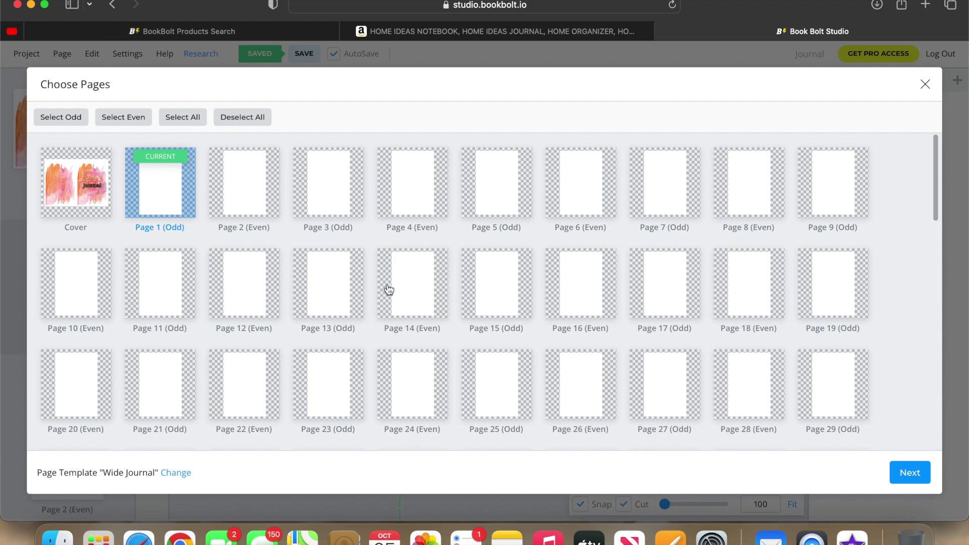
click(181, 126)
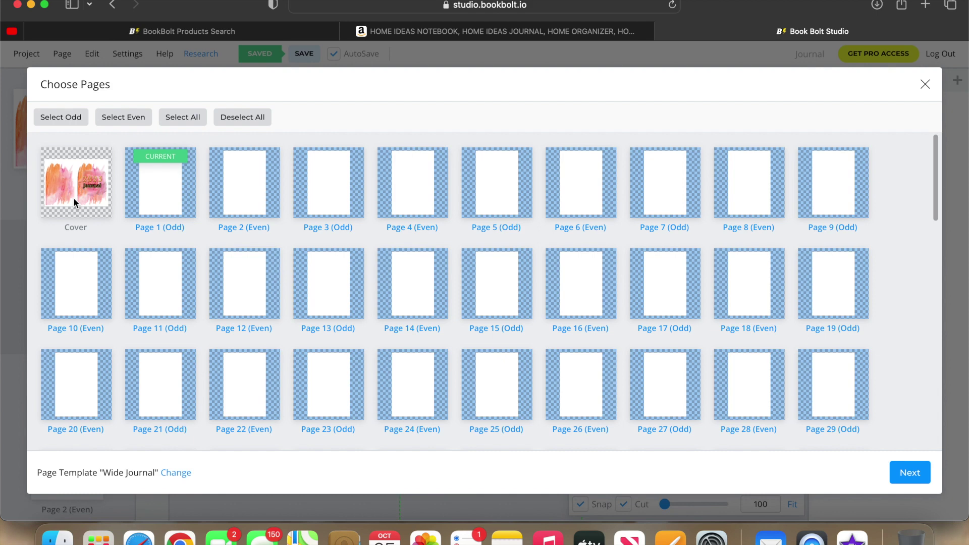
click(910, 479)
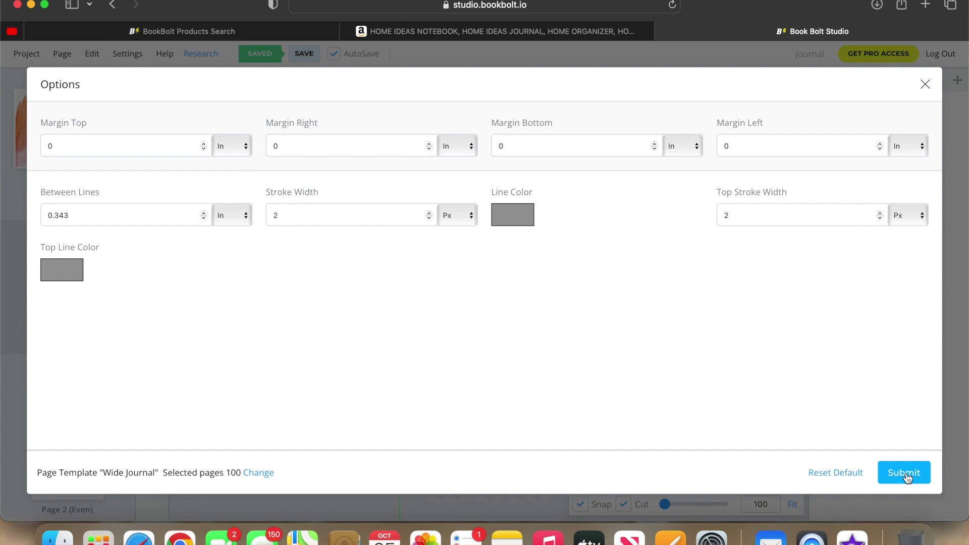
Set both Line Color and Top Line Color to black, then submit the Wide Journal template.
click(528, 216)
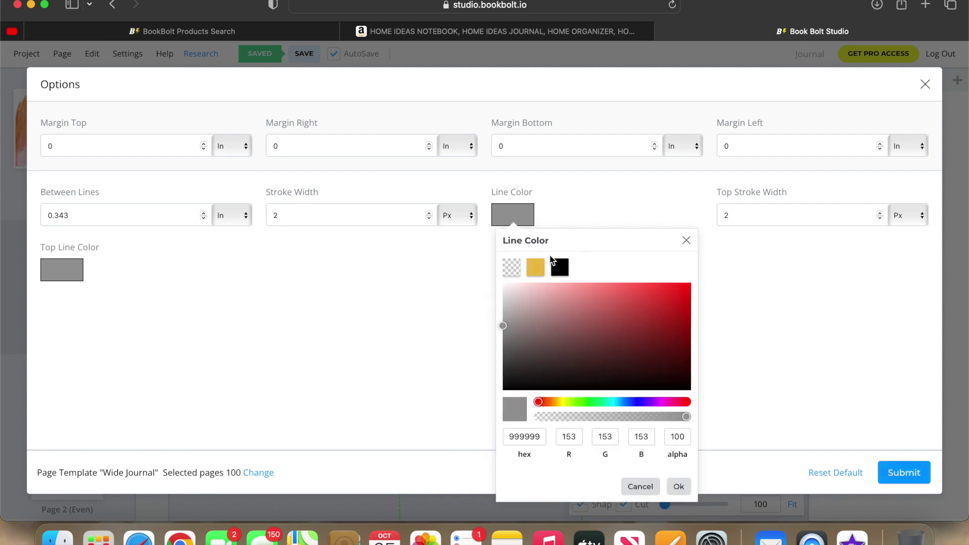
click(561, 269)
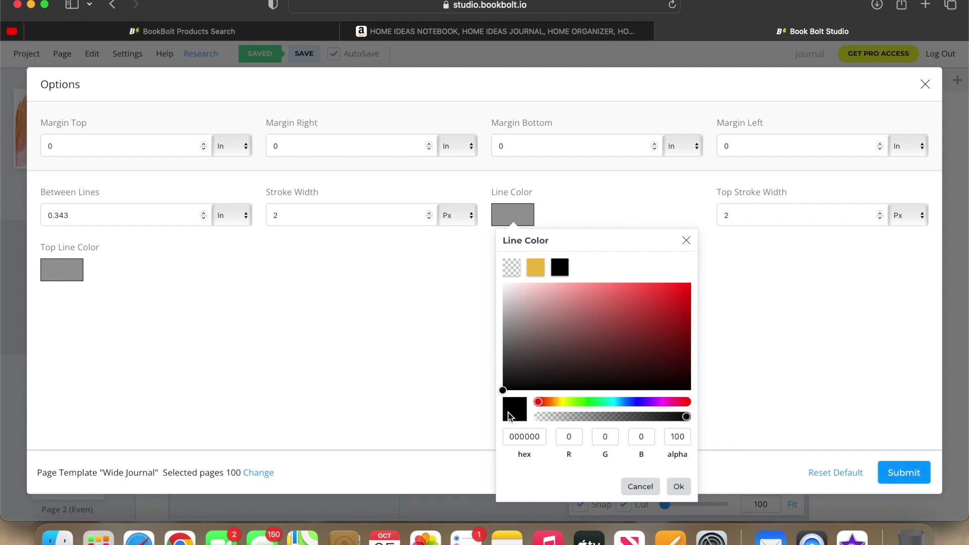
click(679, 486)
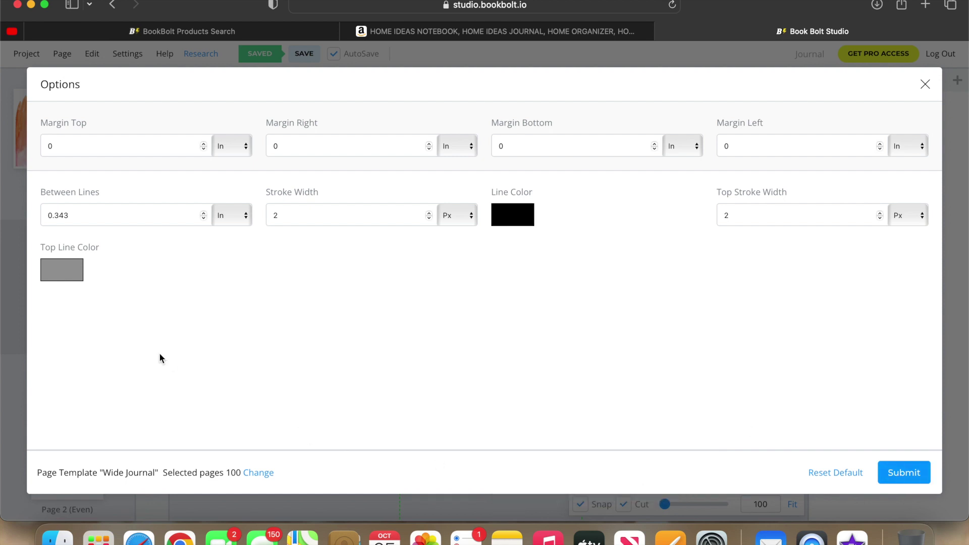
click(68, 274)
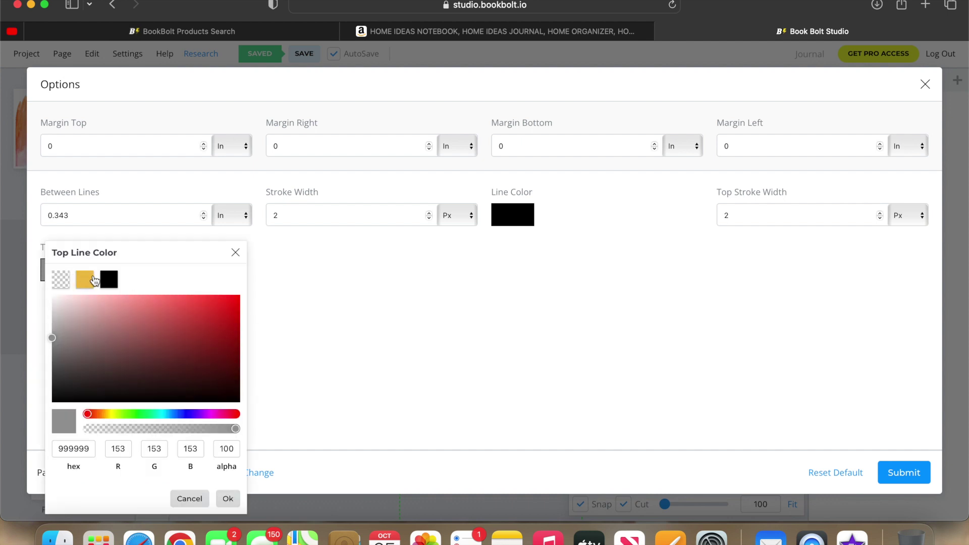
click(113, 281)
click(227, 498)
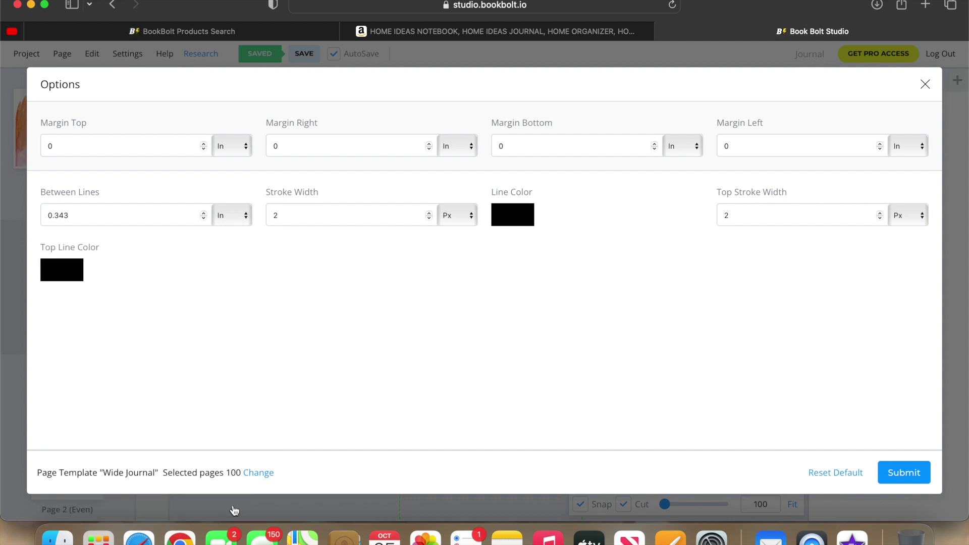
click(900, 475)
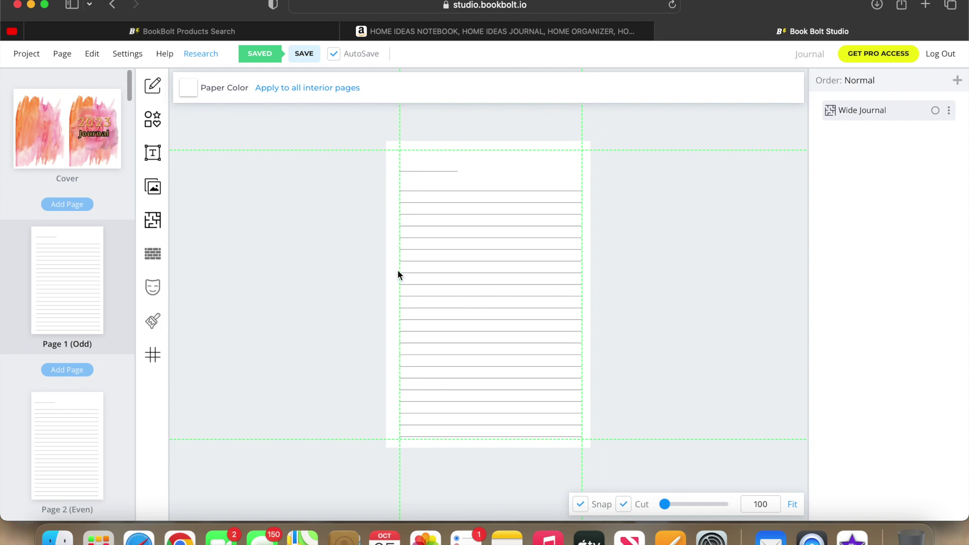
Scroll the page thumbnails to inspect the black wide-ruled interior pages.
drag(129, 90, 146, 69)
Choose Download this Project (CMYK) from the Project menu.
click(26, 54)
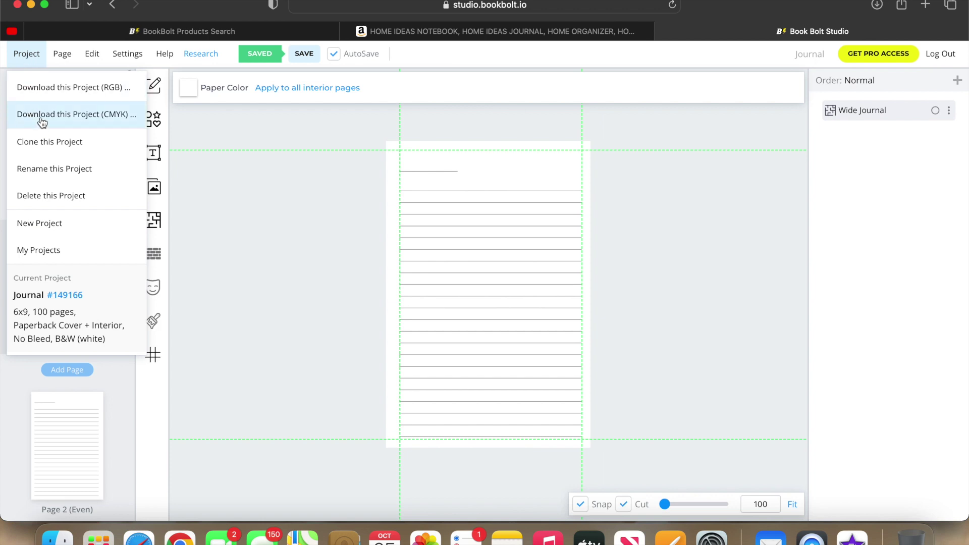
click(41, 121)
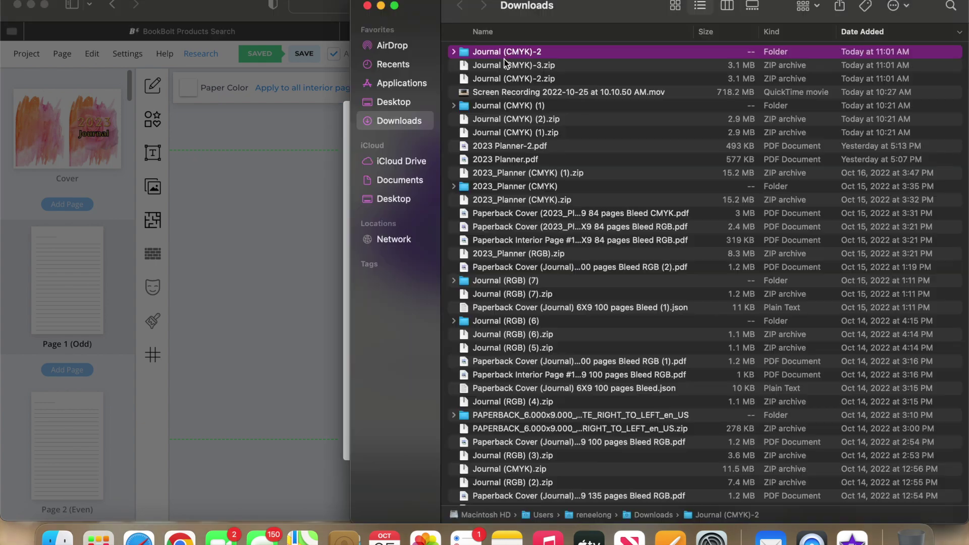
Open 'Paperback Cover (Journal) 6X9 100 pages No Bleed CMYK.pdf' from Journal (CMYK)-2, review it, then close it.
double_click(505, 52)
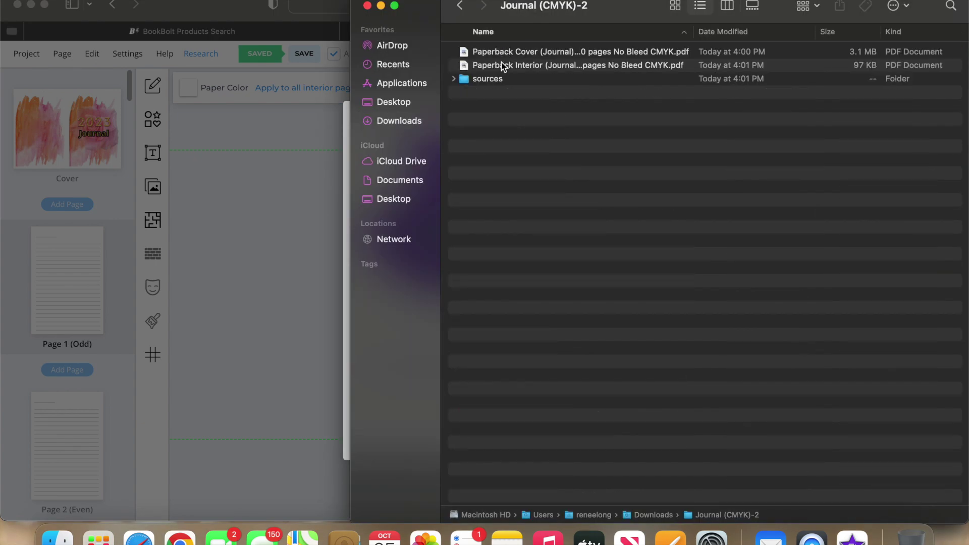
double_click(501, 53)
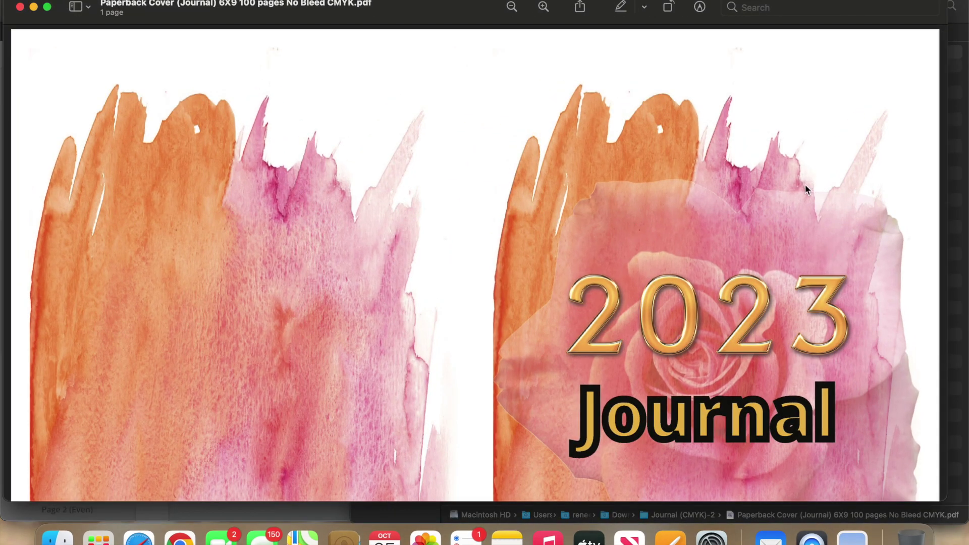
scroll(804, 187, down, 5)
scroll(804, 184, up, 5)
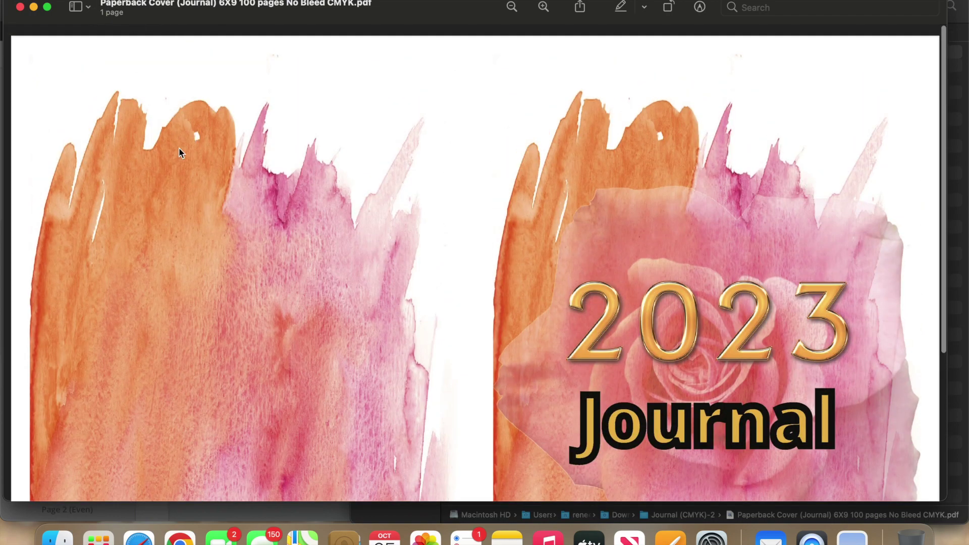
scroll(180, 151, down, 5)
scroll(180, 152, up, 5)
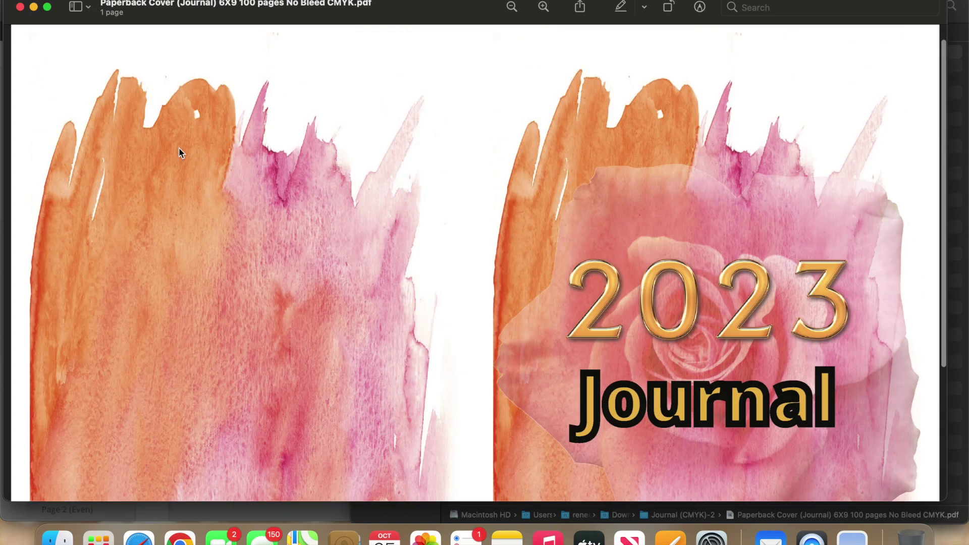
click(20, 6)
Page through the Paperback Interior PDF, close Preview, and reopen the Journal cover in Book Bolt.
click(532, 65)
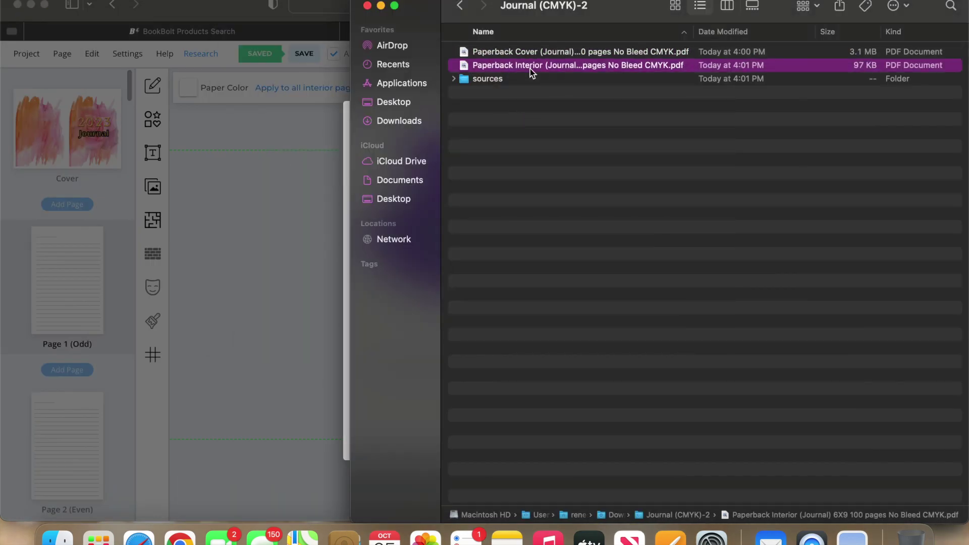
double_click(529, 67)
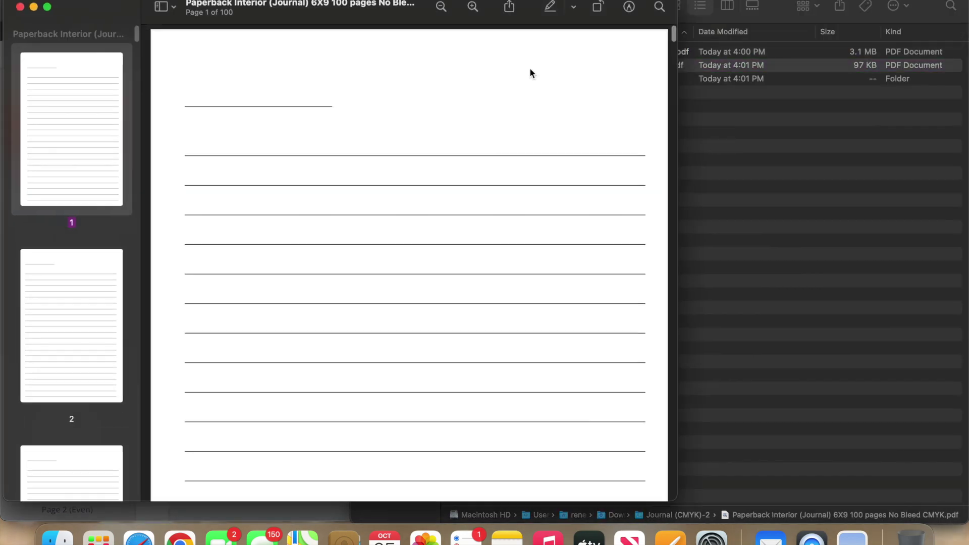
key(Down)
key(Down)
key(Down)
key(Down)
key(Down)
key(Down)
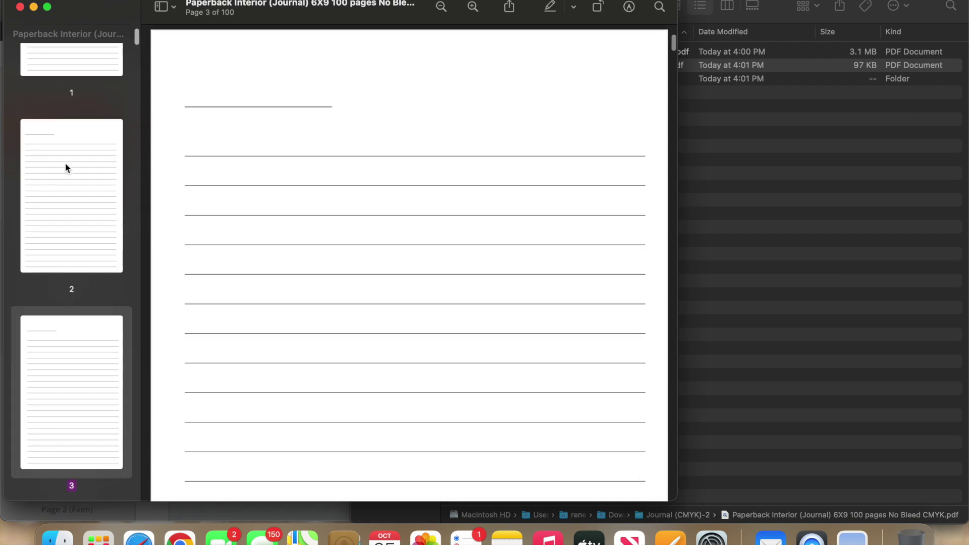
key(Down)
key(Down)
key(Down)
key(Down)
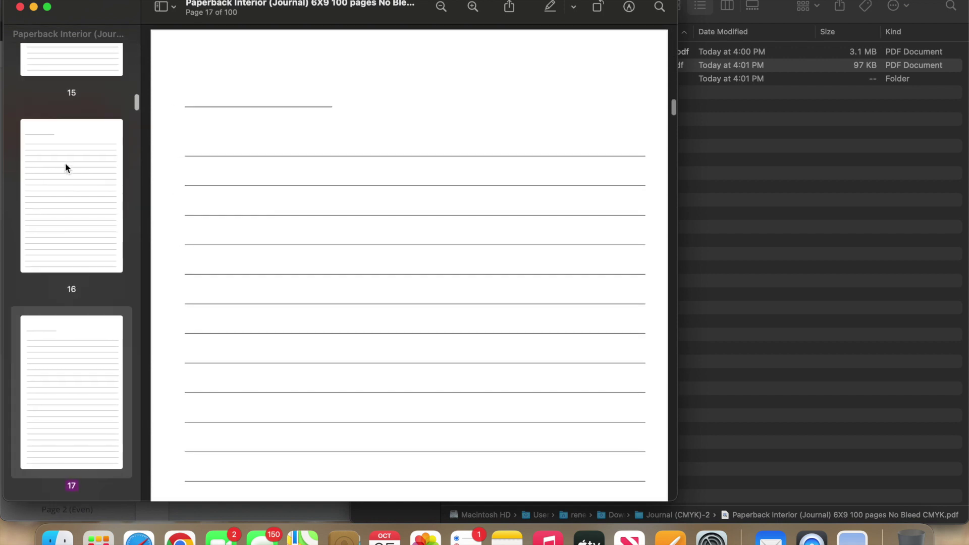
key(Up)
key(Up)
key(Up)
key(Up)
key(Up)
key(Up)
key(Up)
key(Up)
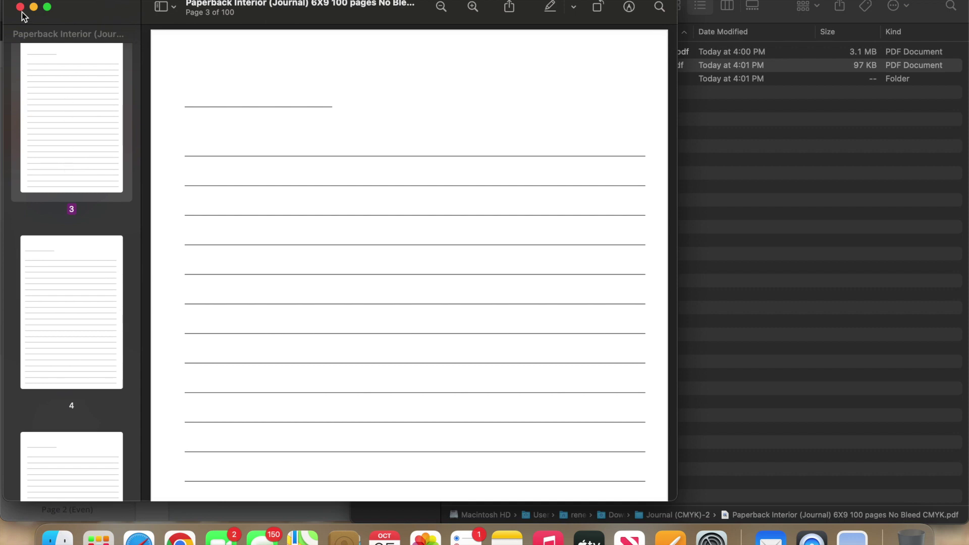
click(19, 7)
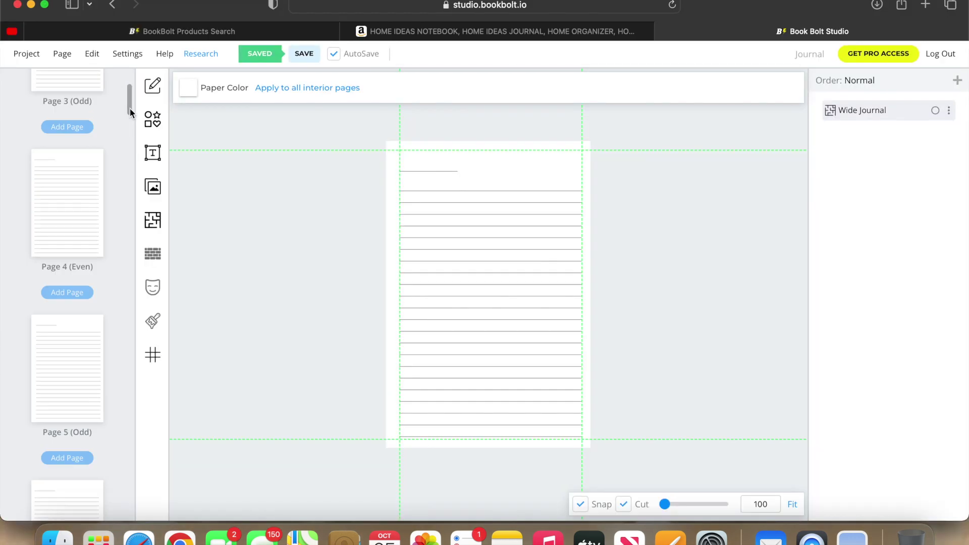
drag(130, 108, 122, 71)
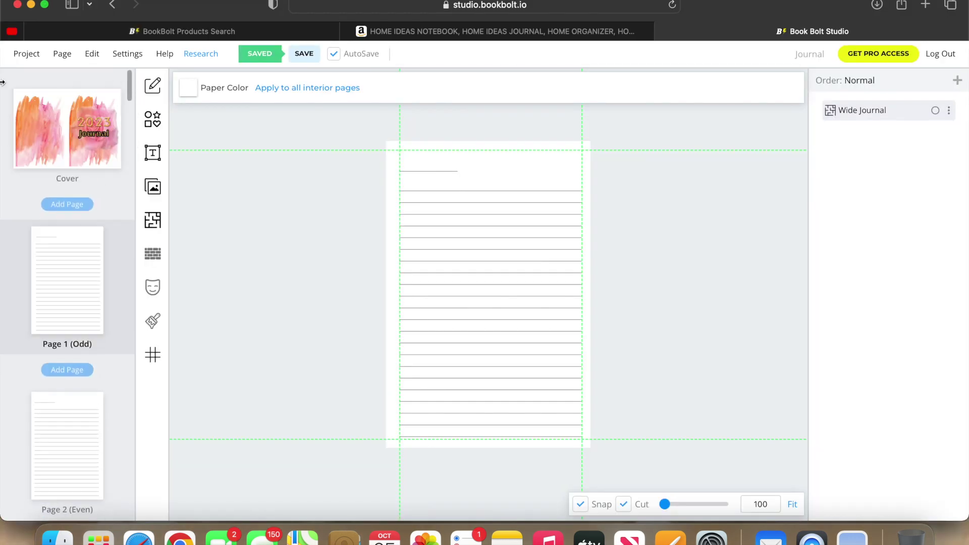
click(93, 126)
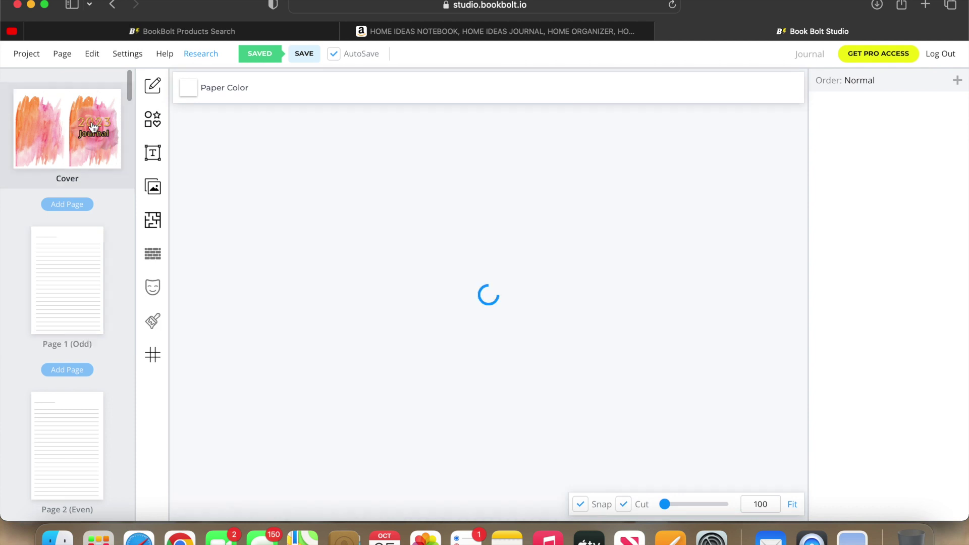